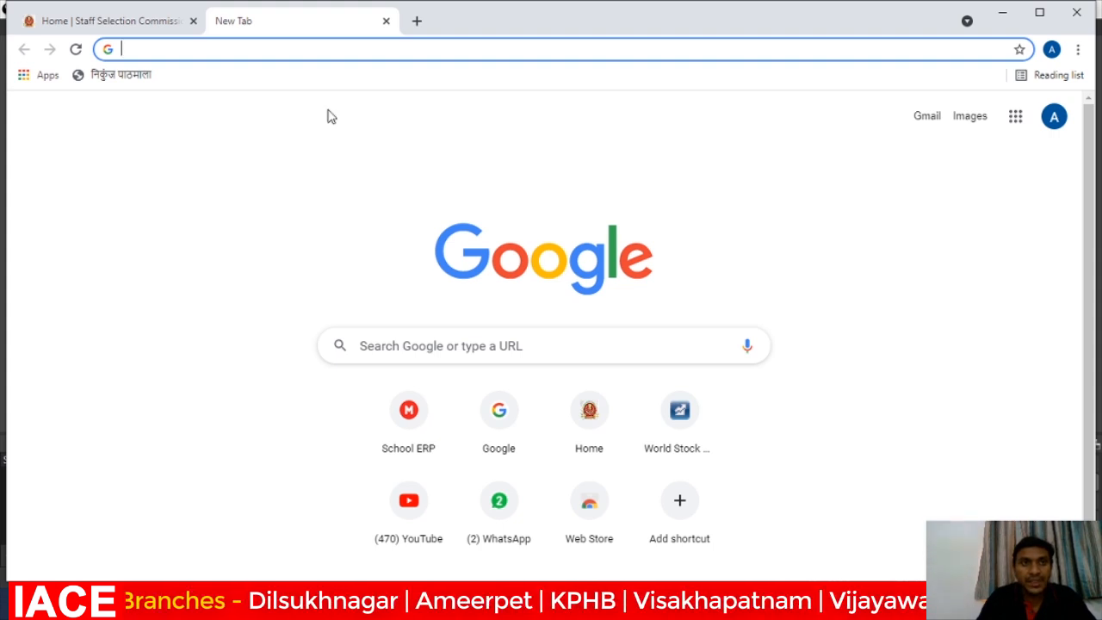
- Open the ssc.nic.in website and start a new user registration
click(397, 344)
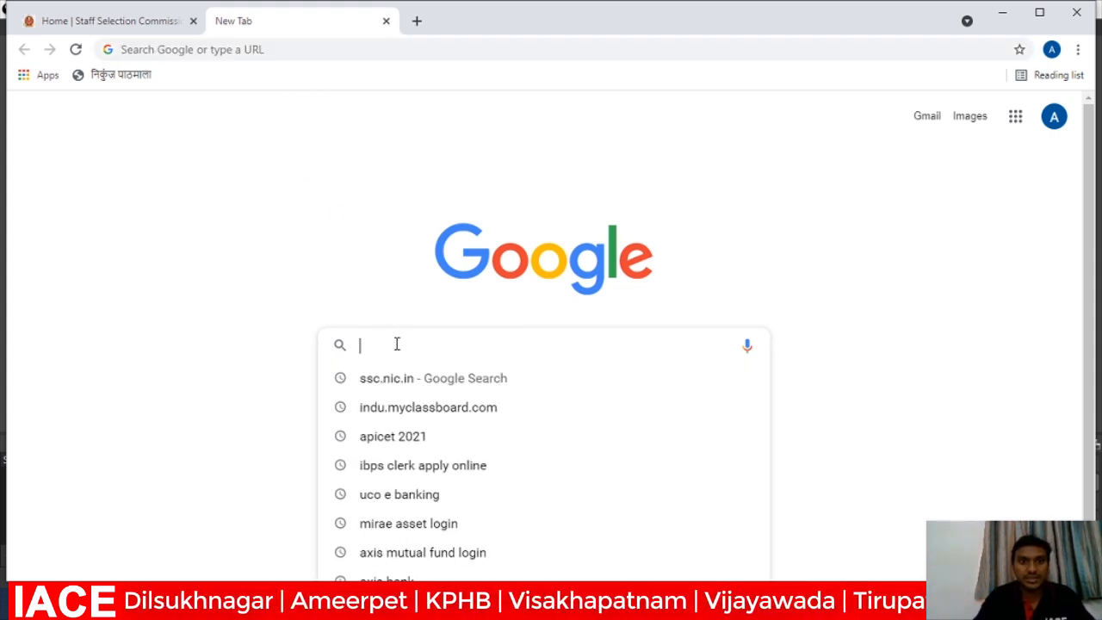
text(ssc.)
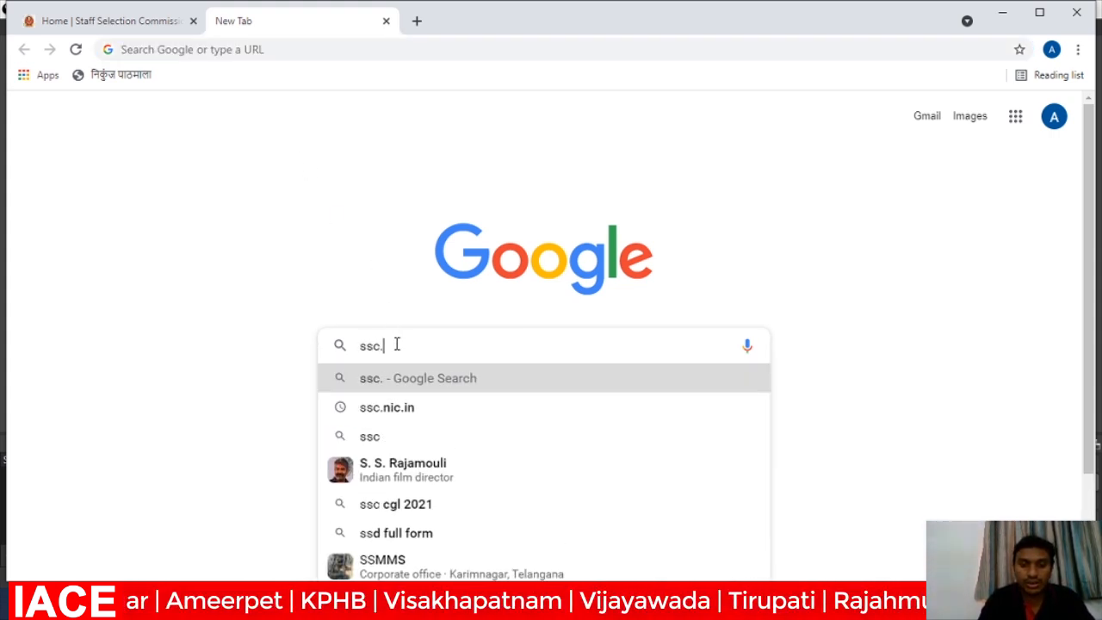
text(nic.in)
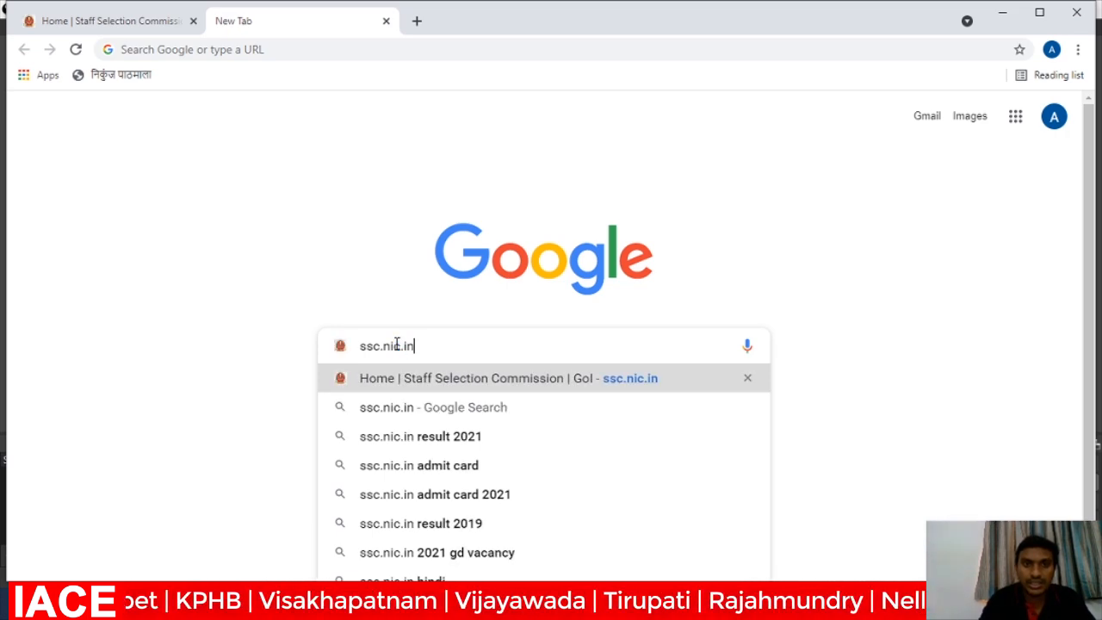
key(Return)
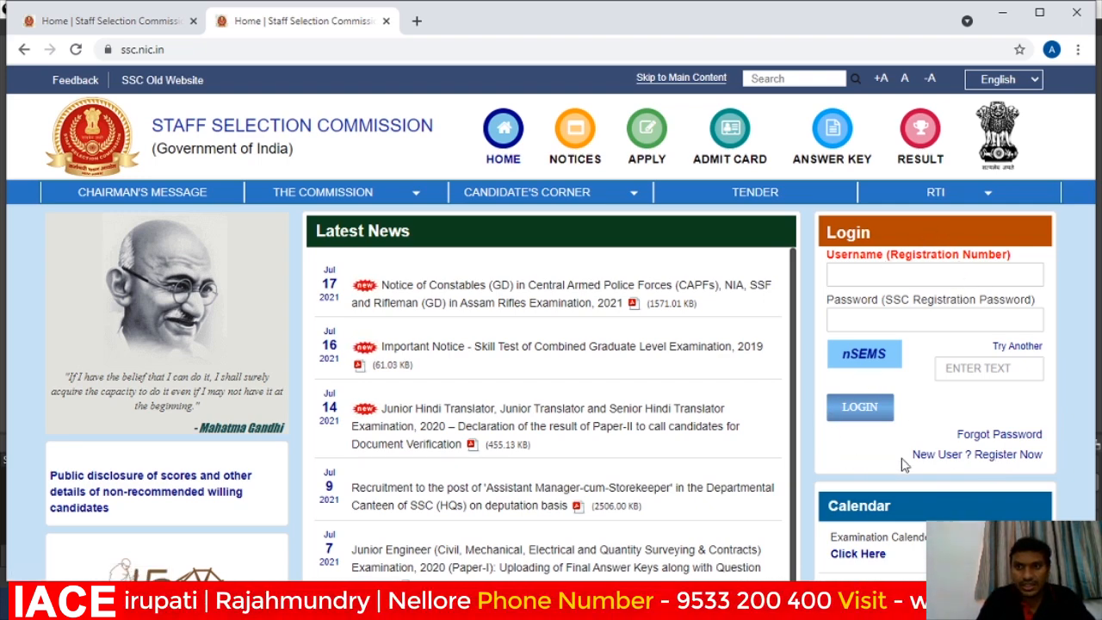
click(995, 459)
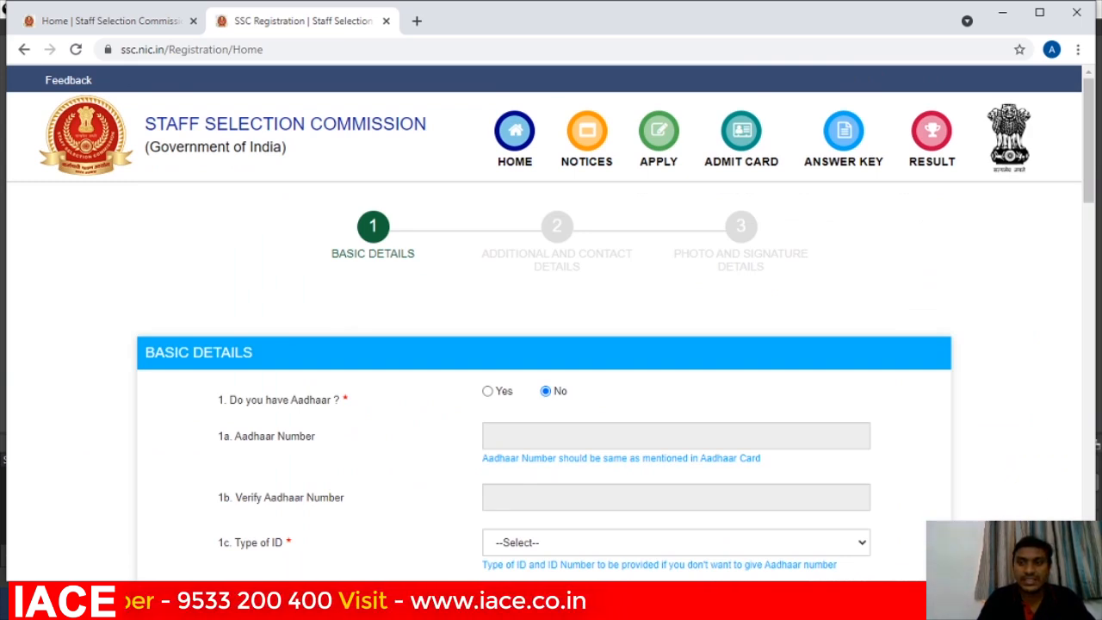
scroll(704, 393, down, 2)
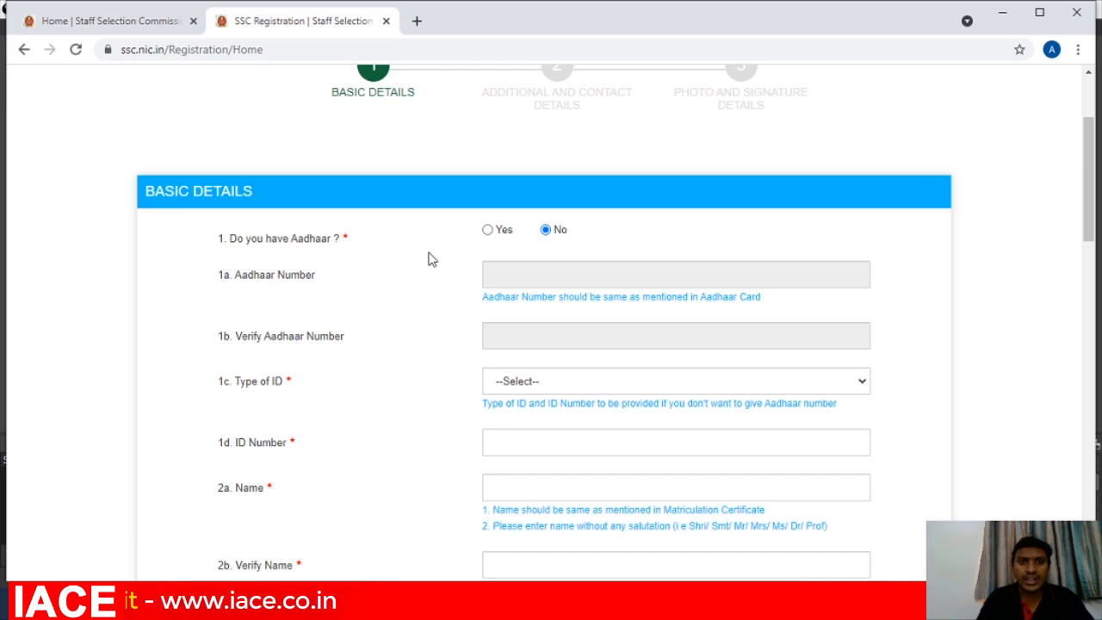
click(488, 233)
click(509, 275)
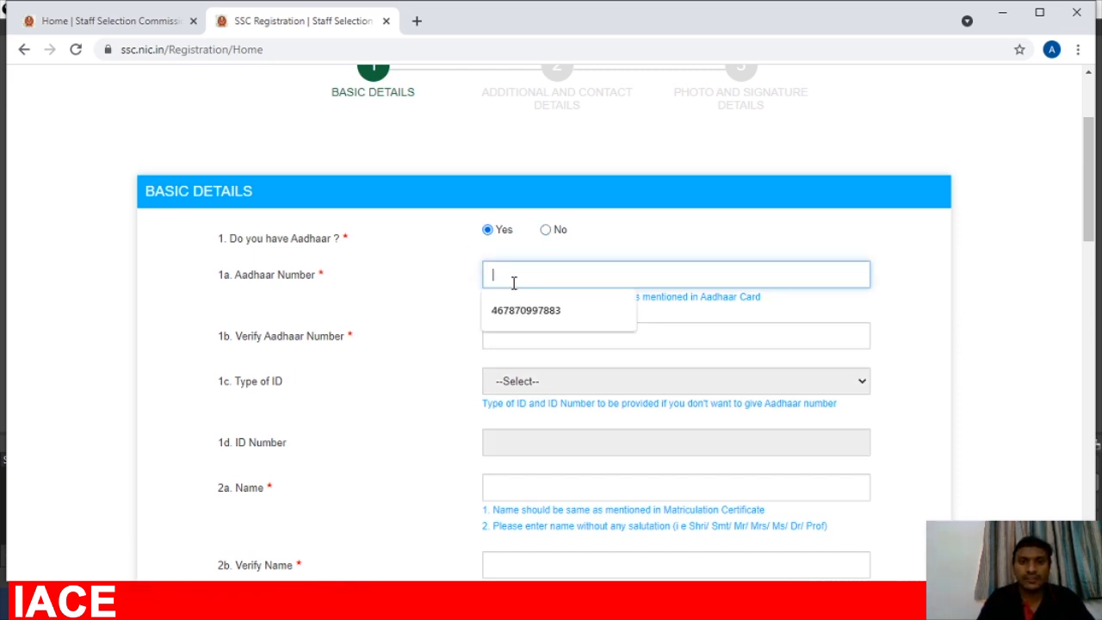
click(515, 313)
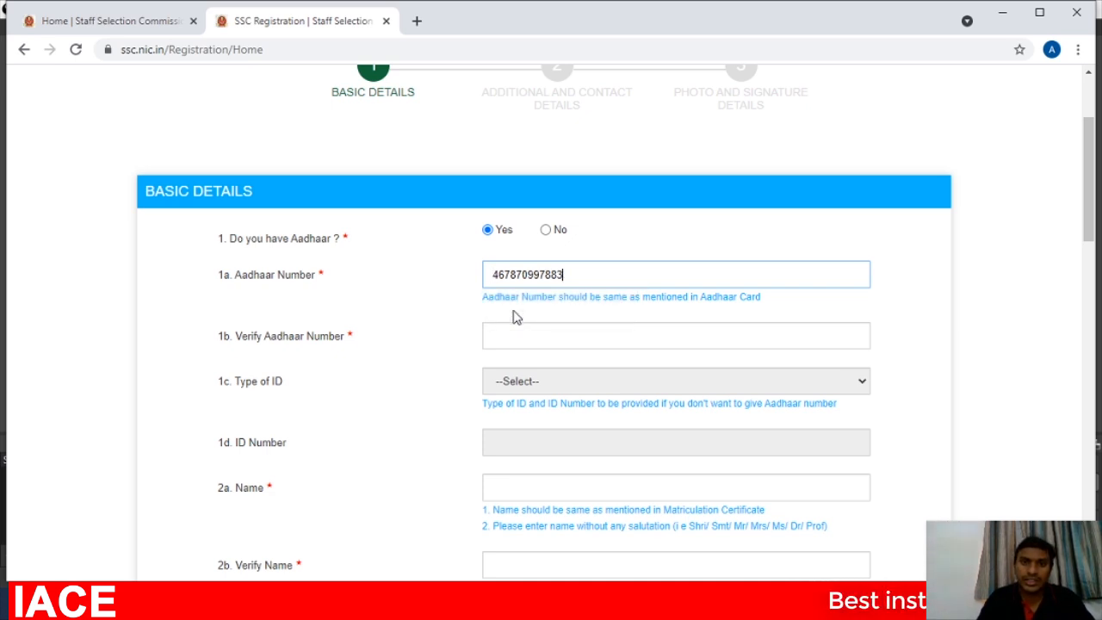
click(547, 230)
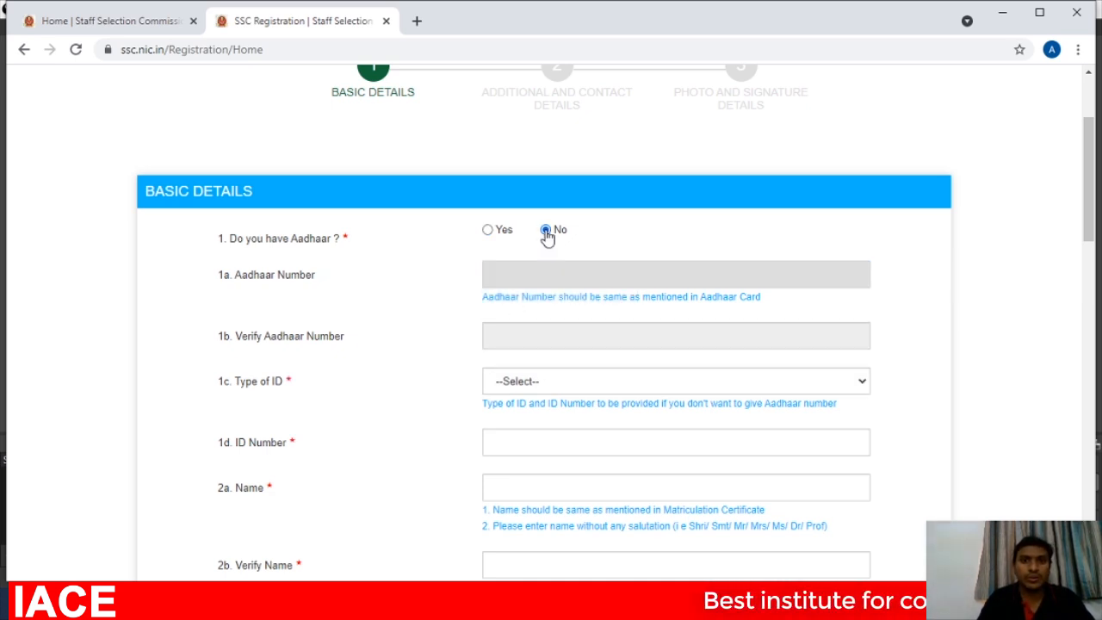
- Choose PAN Card as the type of ID and enter the candidate's PAN number as the ID number
click(861, 385)
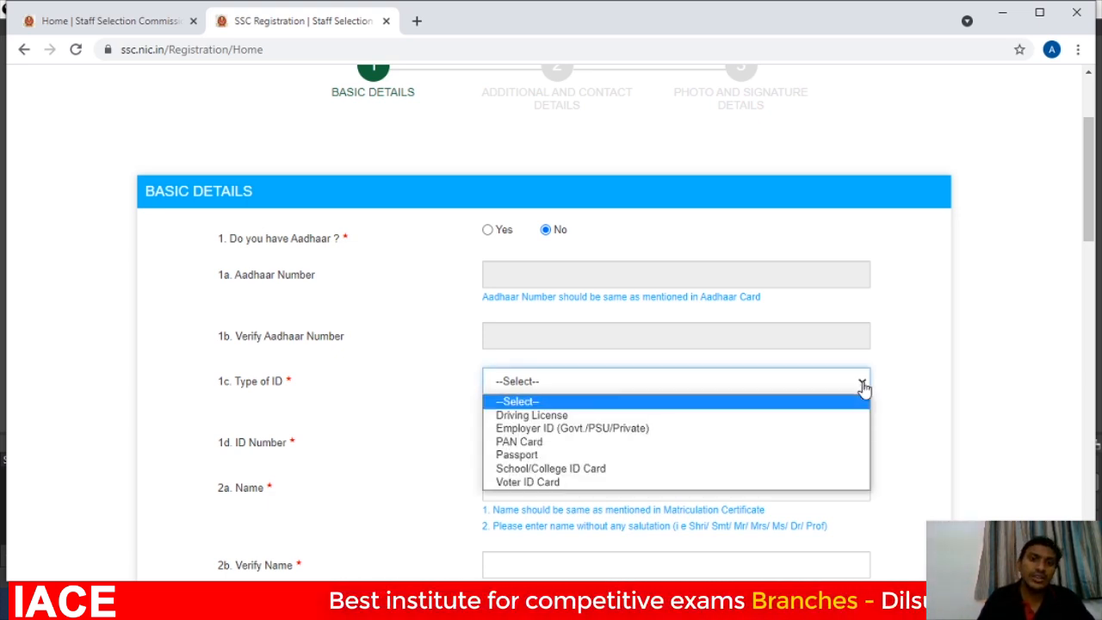
click(784, 444)
click(617, 443)
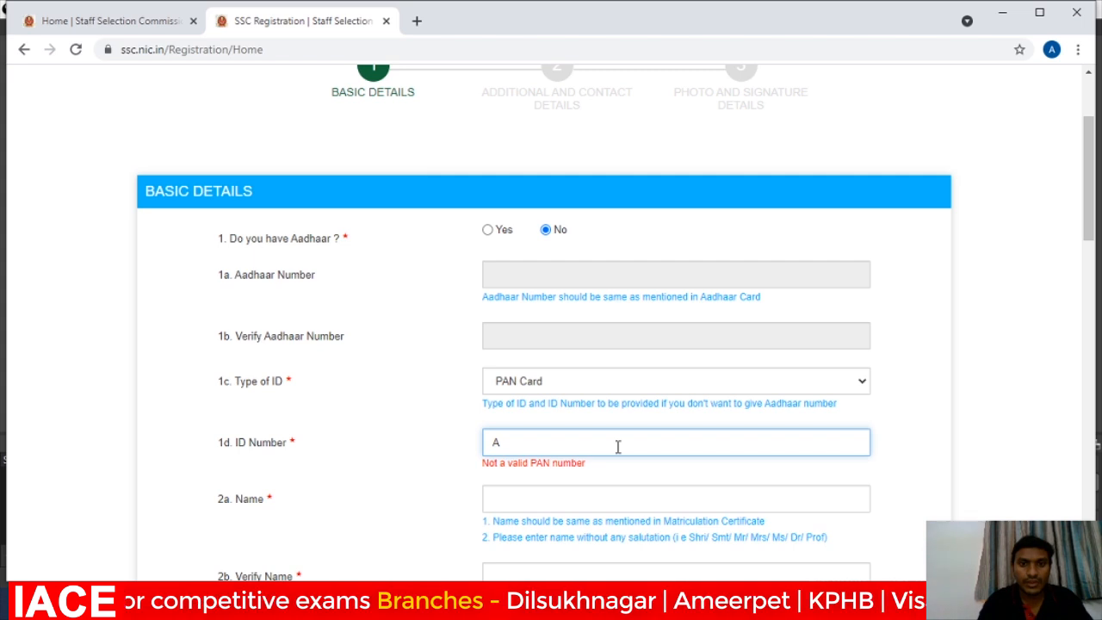
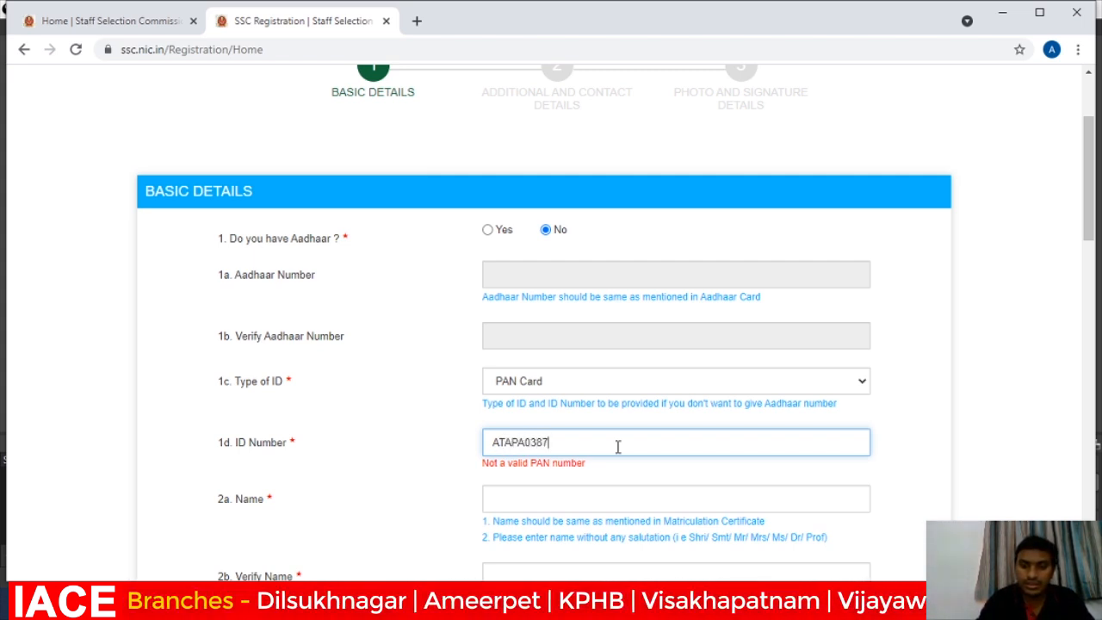
- Enter the candidate's name in the Name field and repeat it in the Verify Name field
click(585, 485)
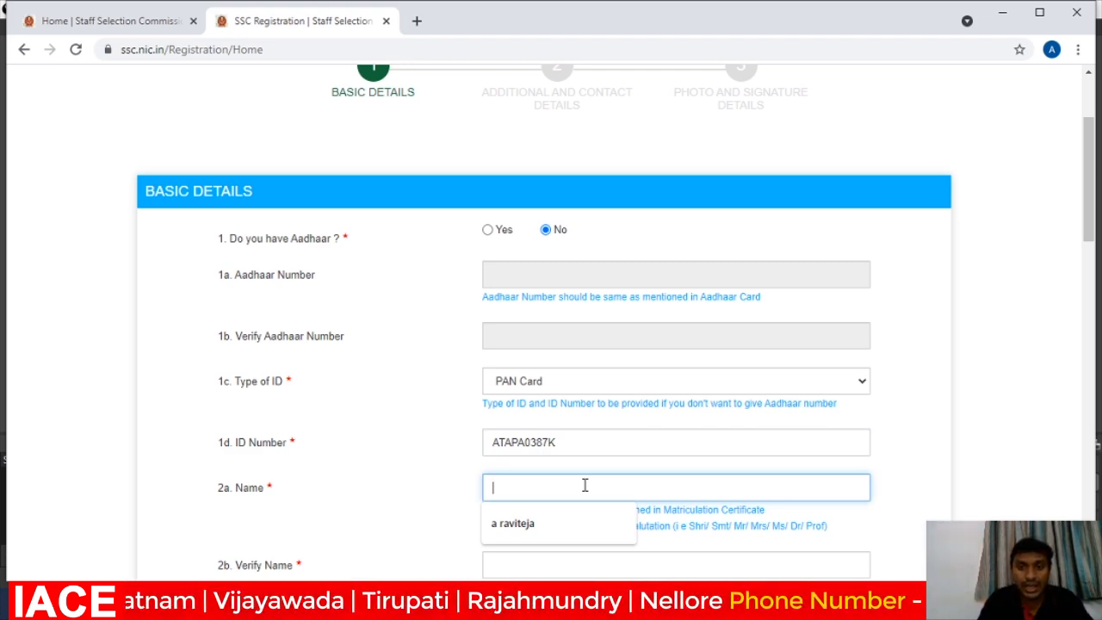
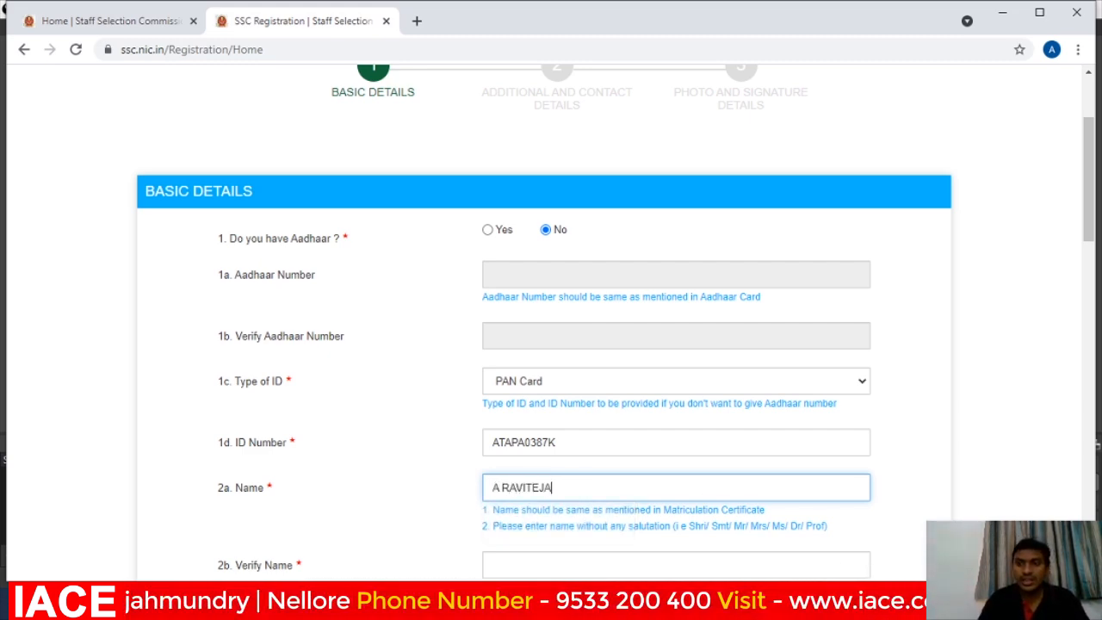
scroll(617, 349, down, 3)
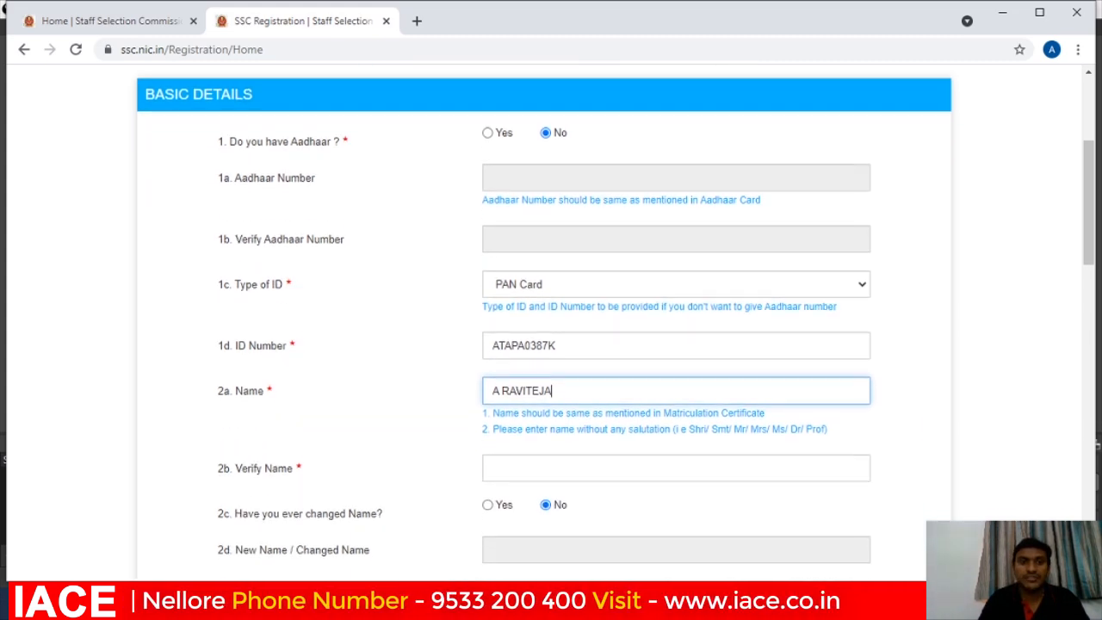
click(541, 319)
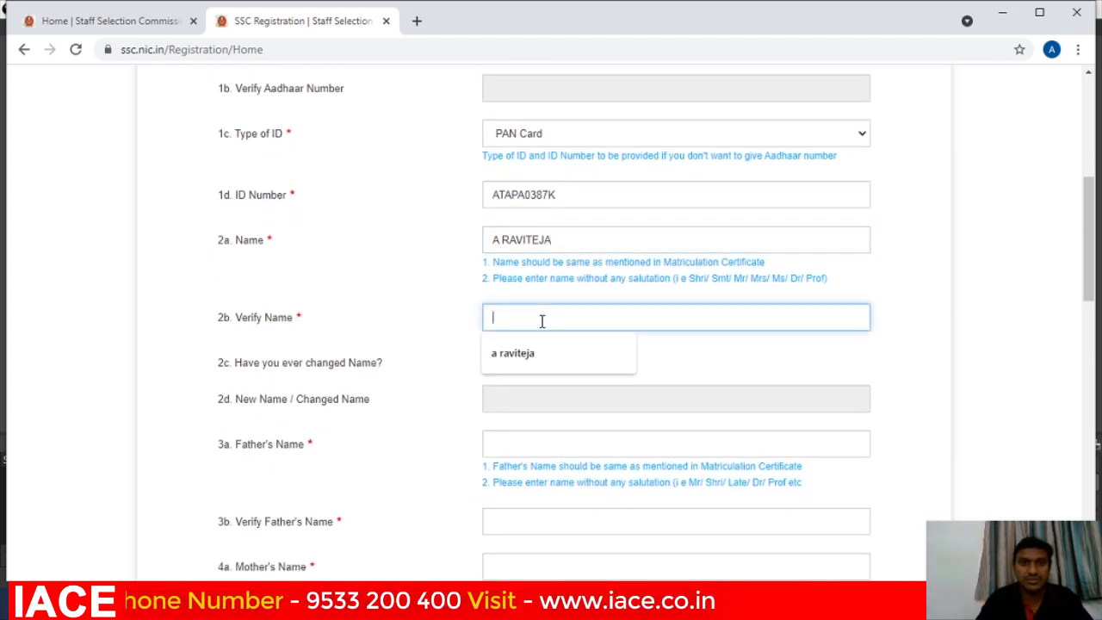
text(A RA)
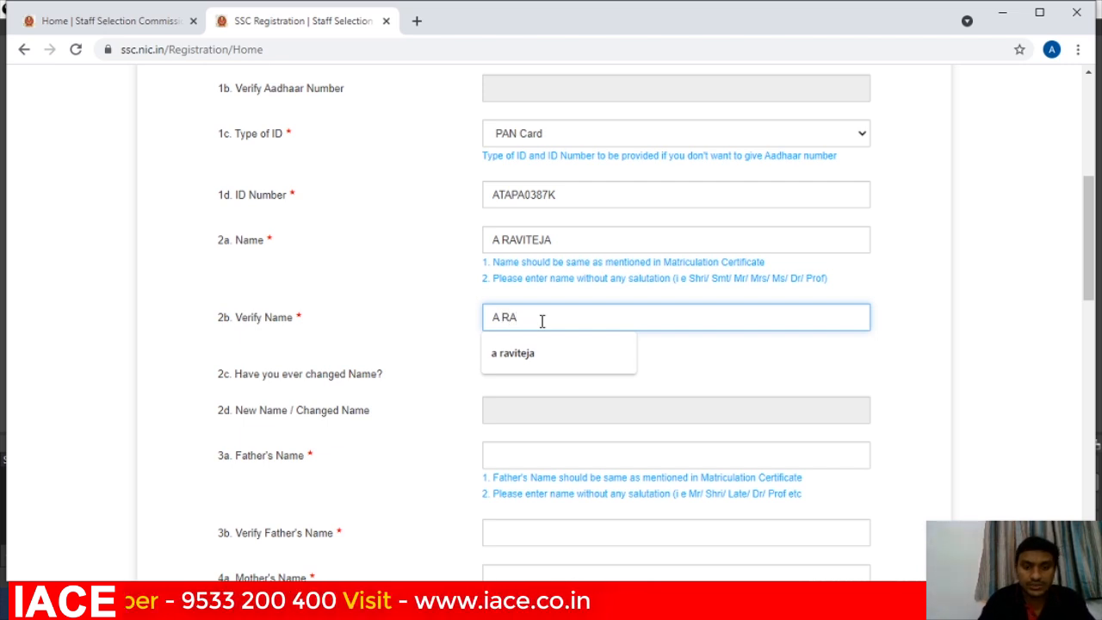
text(VITEJA)
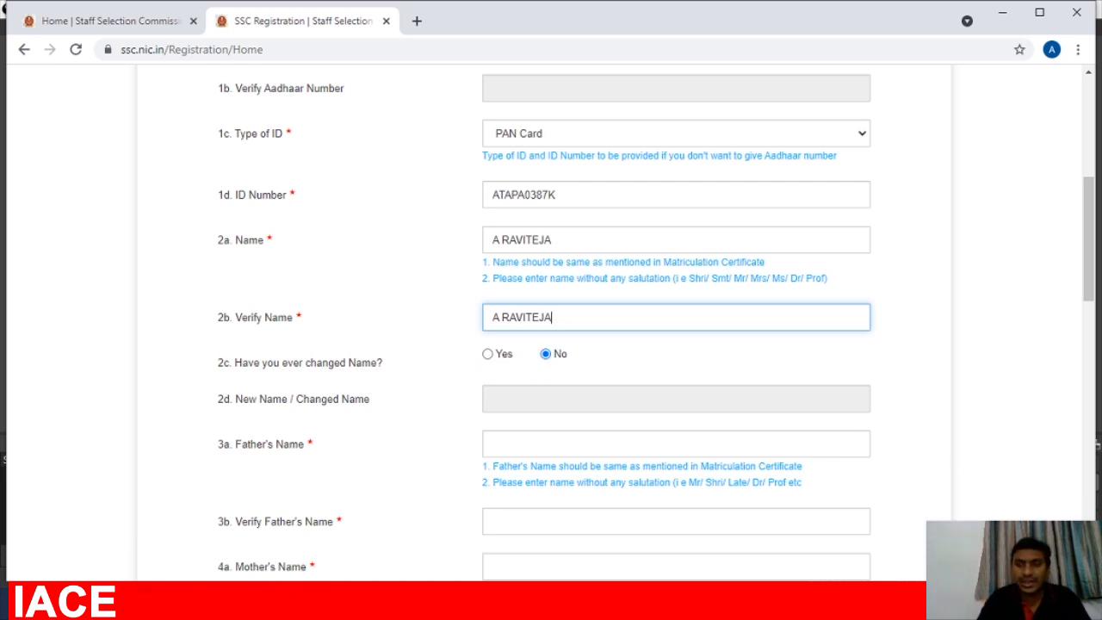
- Fill in the father's name and repeat it in the Verify Father's Name field using the saved suggestions
scroll(551, 345, down, 2)
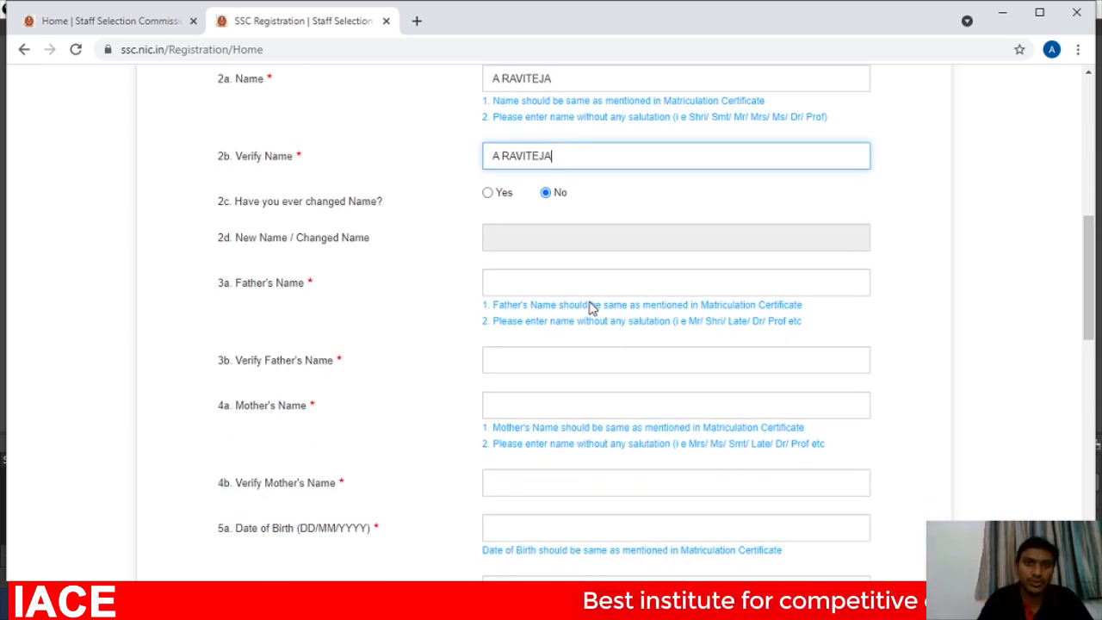
click(563, 282)
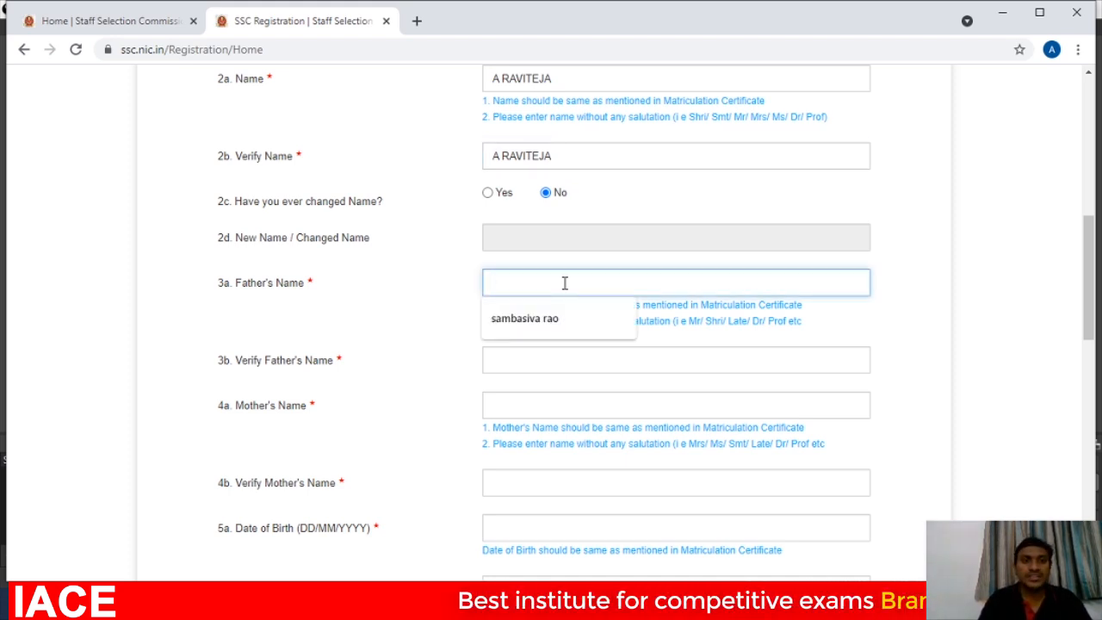
click(531, 321)
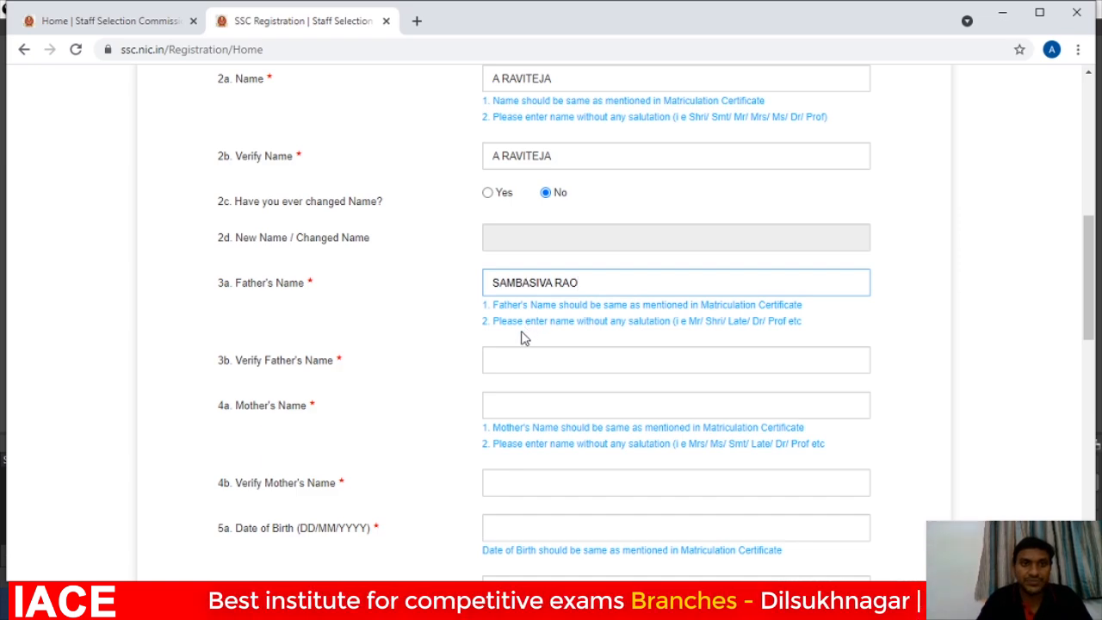
click(510, 360)
click(515, 398)
- Fill in the mother's name and repeat it in the Verify Mother's Name field using the saved suggestions
click(516, 406)
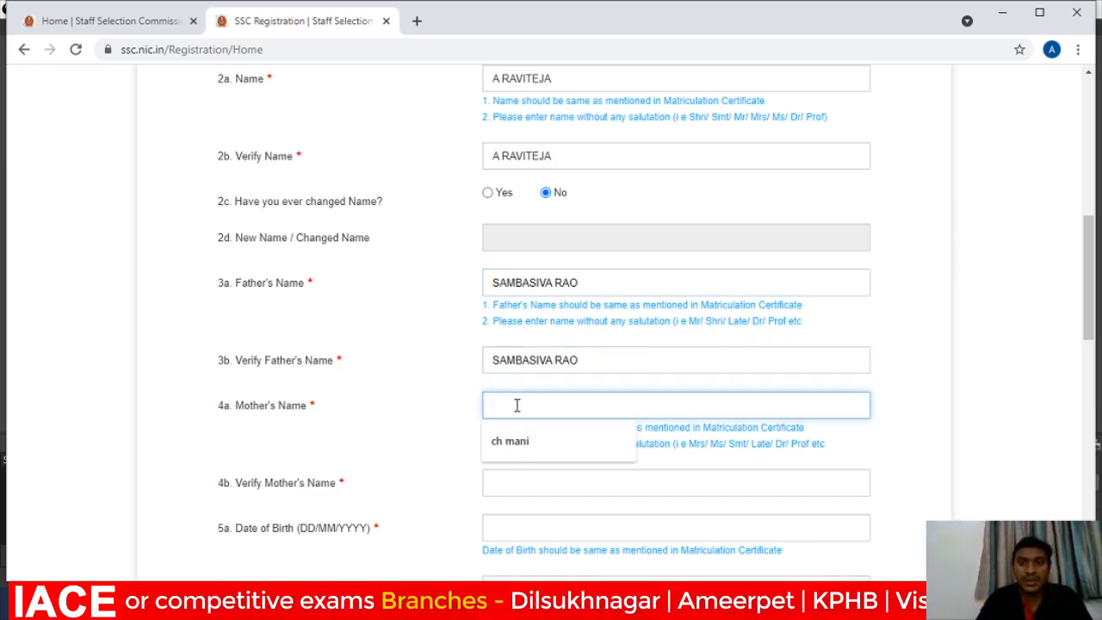
click(514, 449)
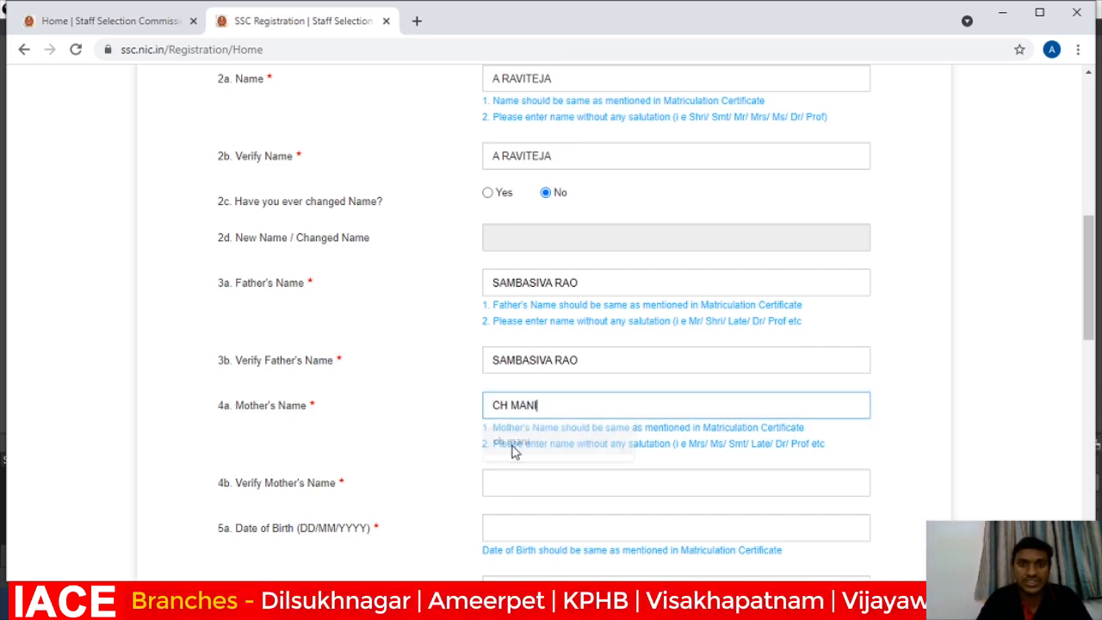
click(514, 479)
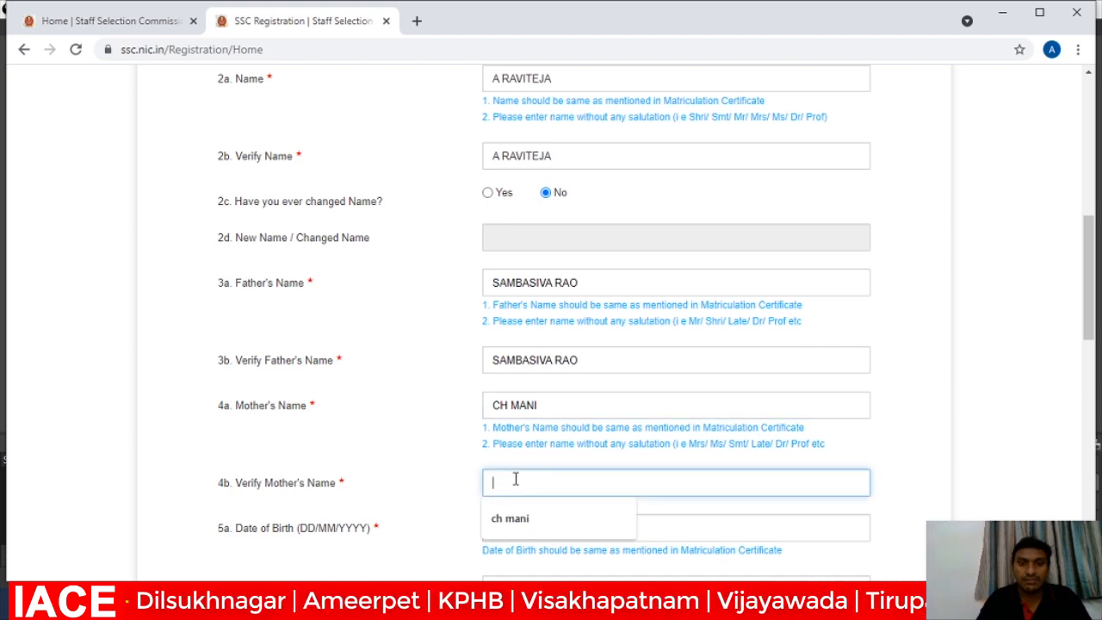
click(512, 520)
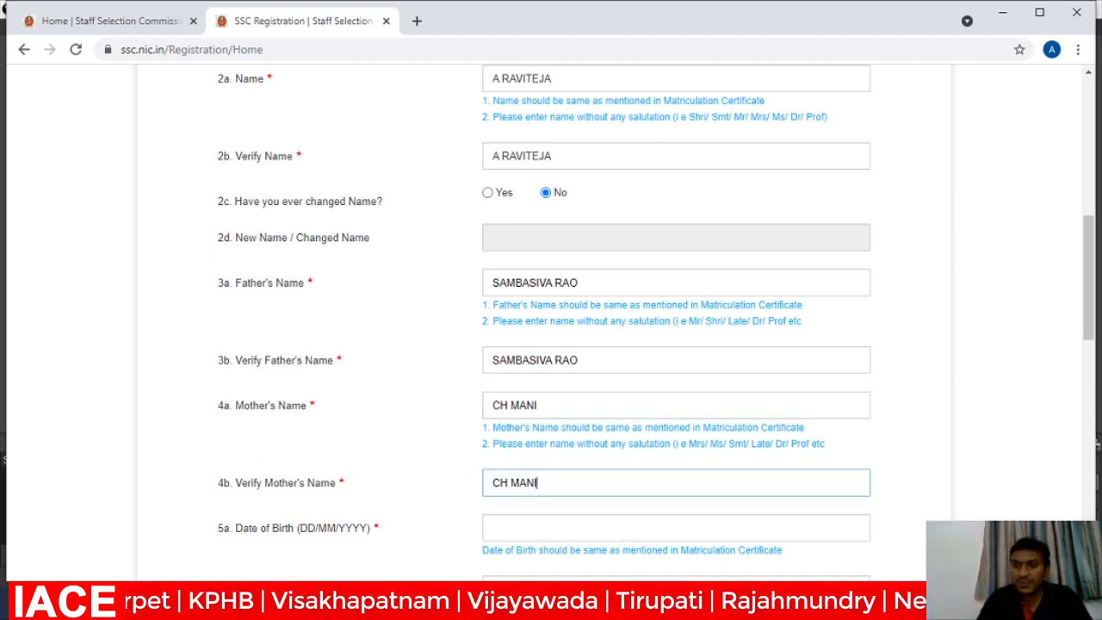
- Enter the candidate's date of birth in the Date of Birth field, correcting the year of the saved suggestion
scroll(551, 310, down, 3)
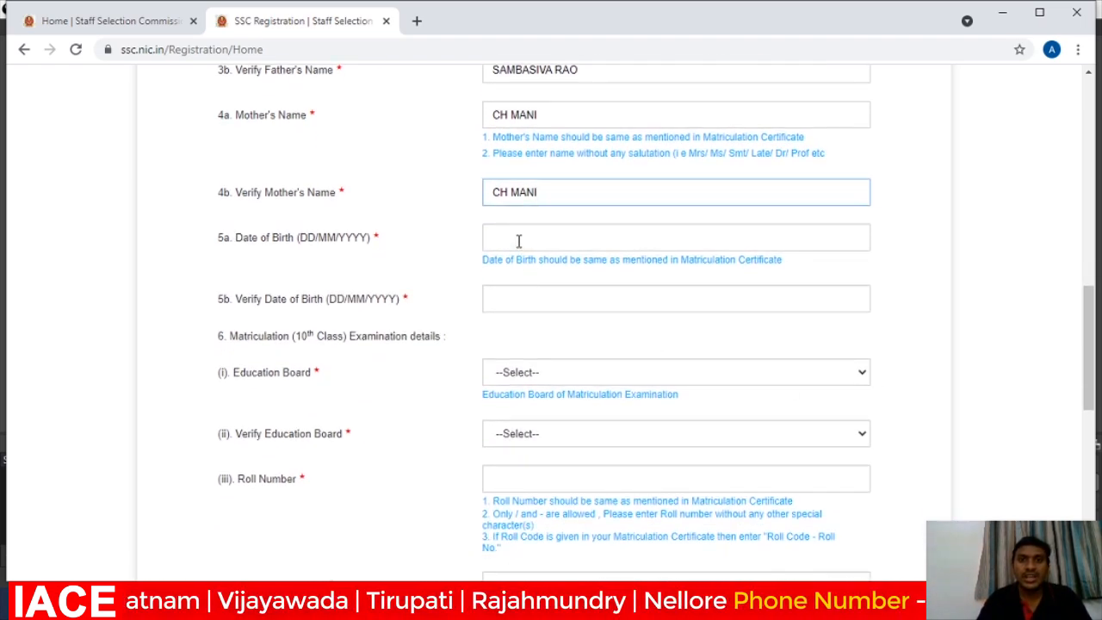
click(518, 241)
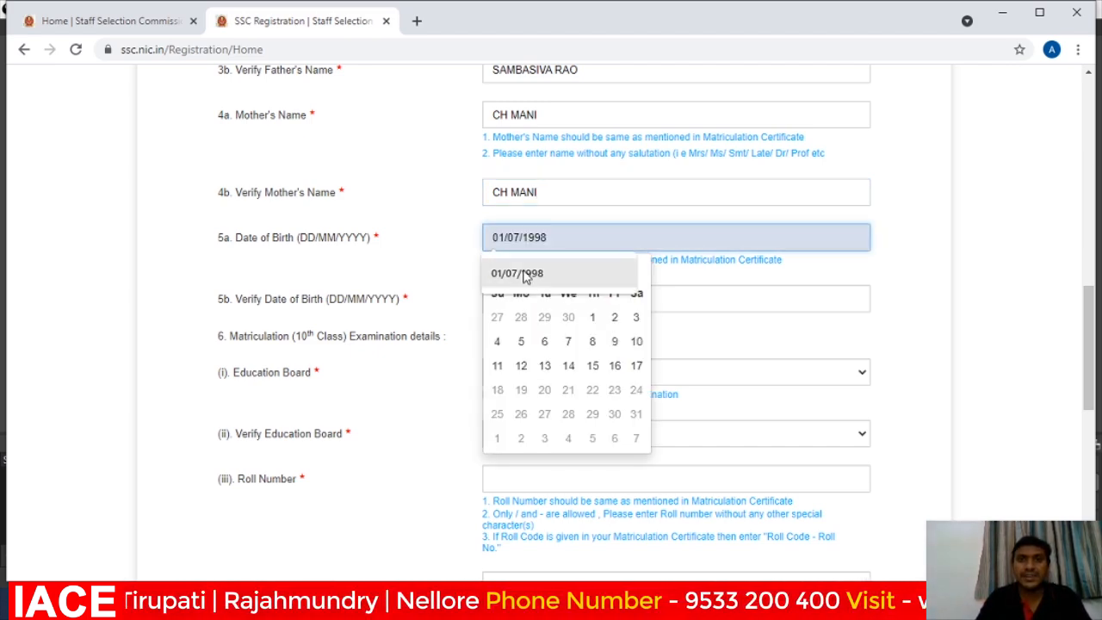
click(520, 273)
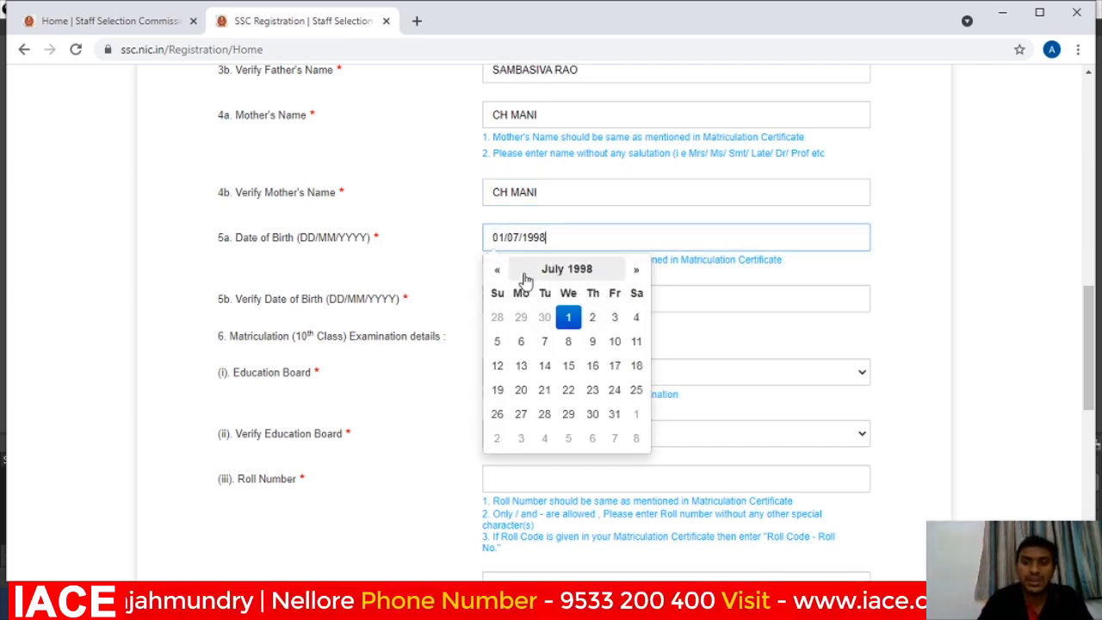
key(BackSpace)
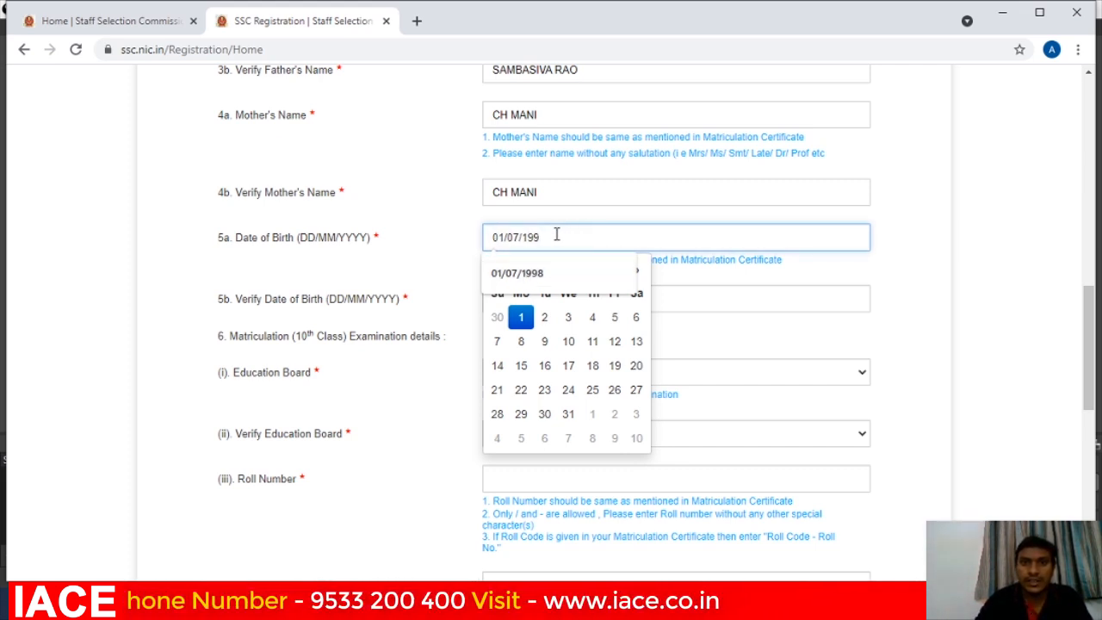
key(BackSpace)
key(BackSpace)
key(BackSpace)
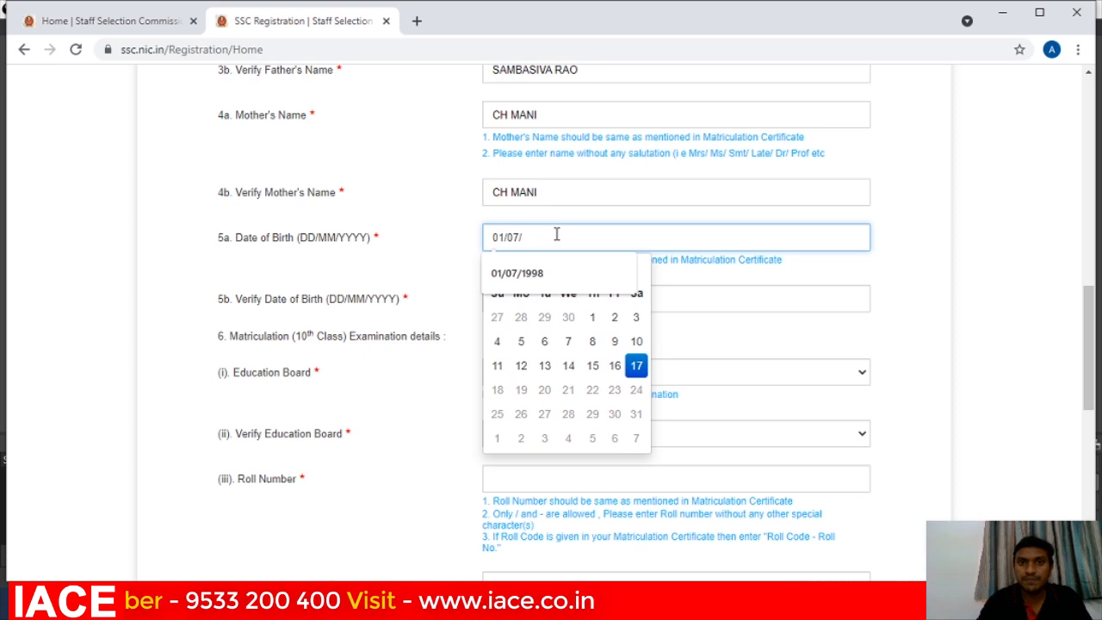
text(2000)
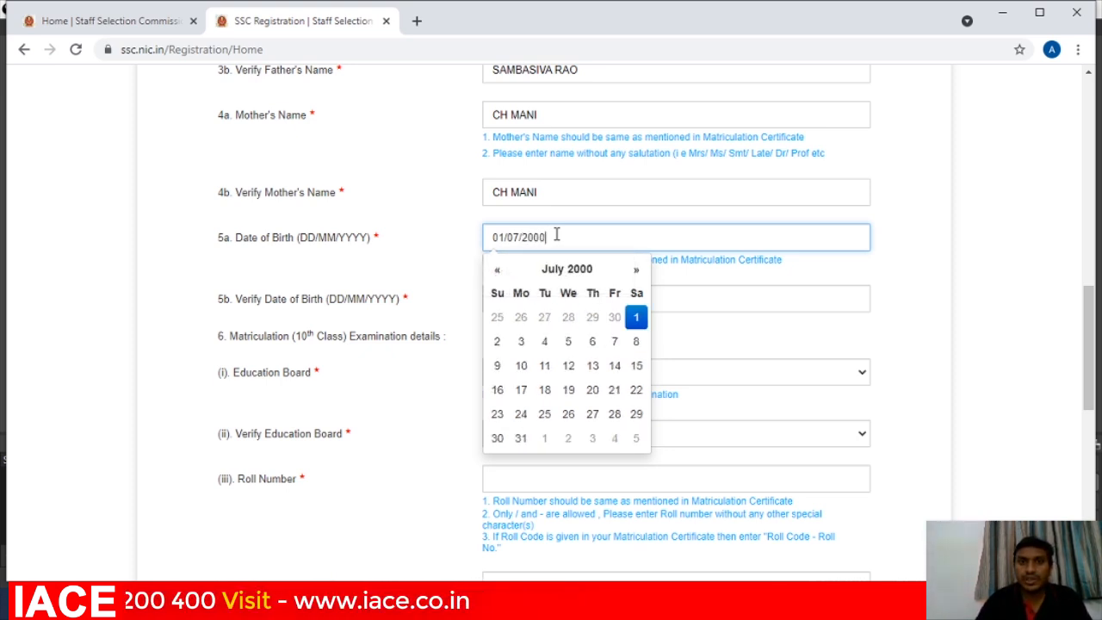
- Repeat the candidate's date of birth in the Verify Date of Birth field
click(670, 292)
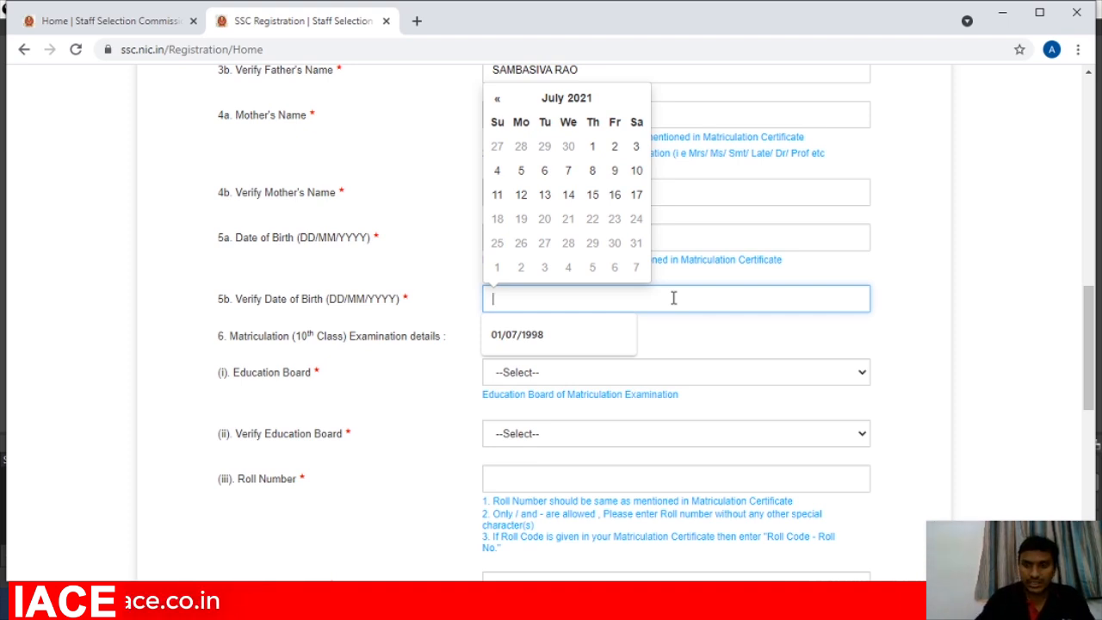
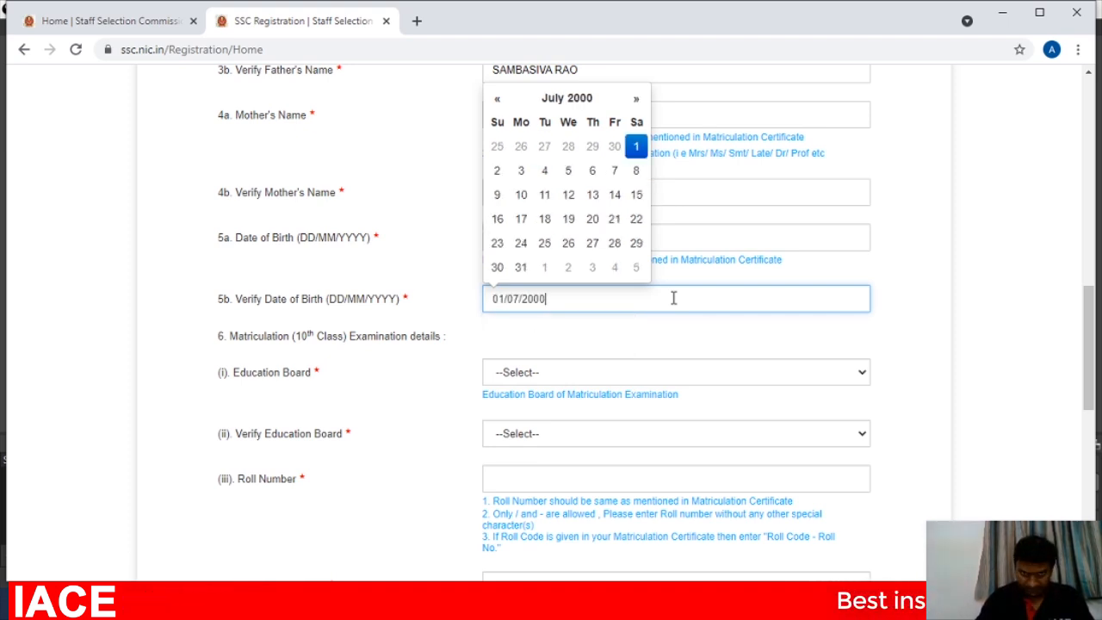
click(616, 331)
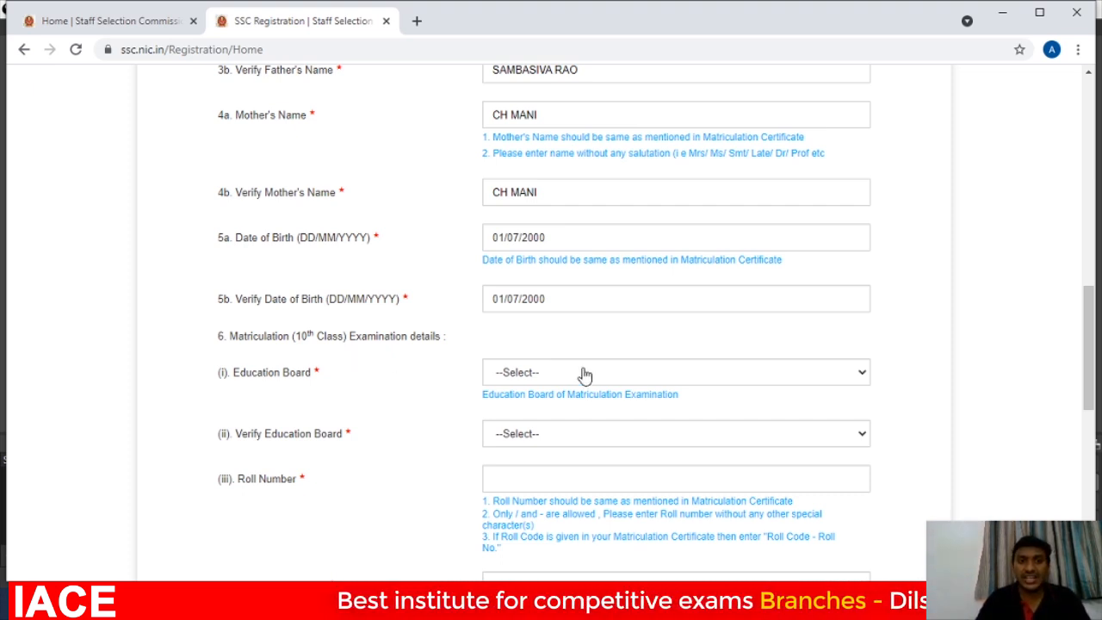
- Choose Board of Secondary Education Andhra Pradesh as the Education Board and again as the Verify Education Board
click(862, 376)
scroll(800, 298, down, 1)
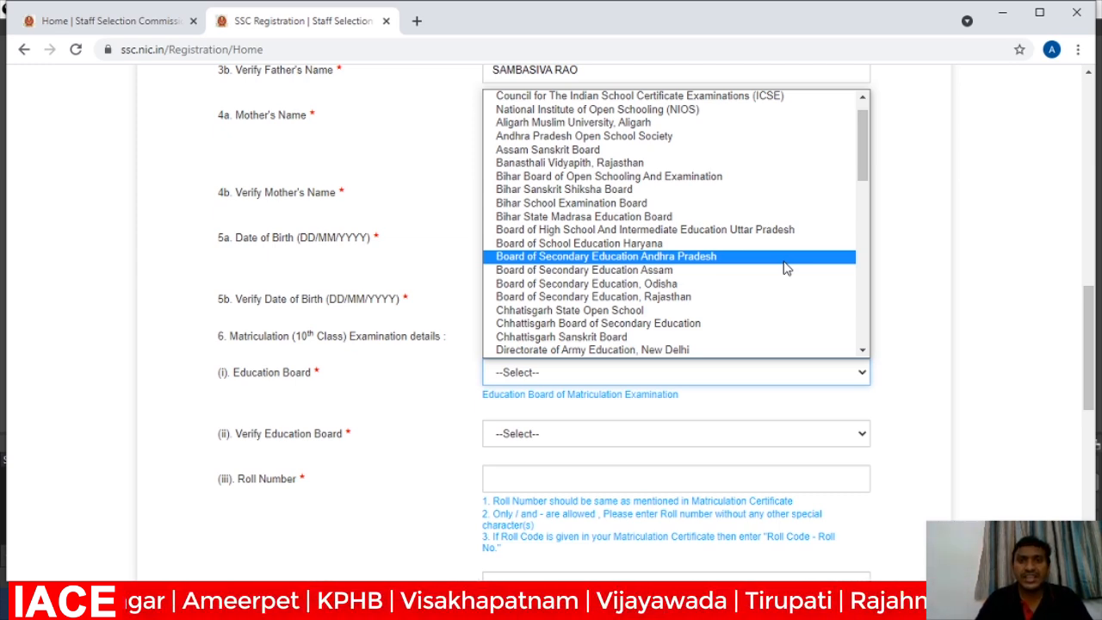
click(785, 256)
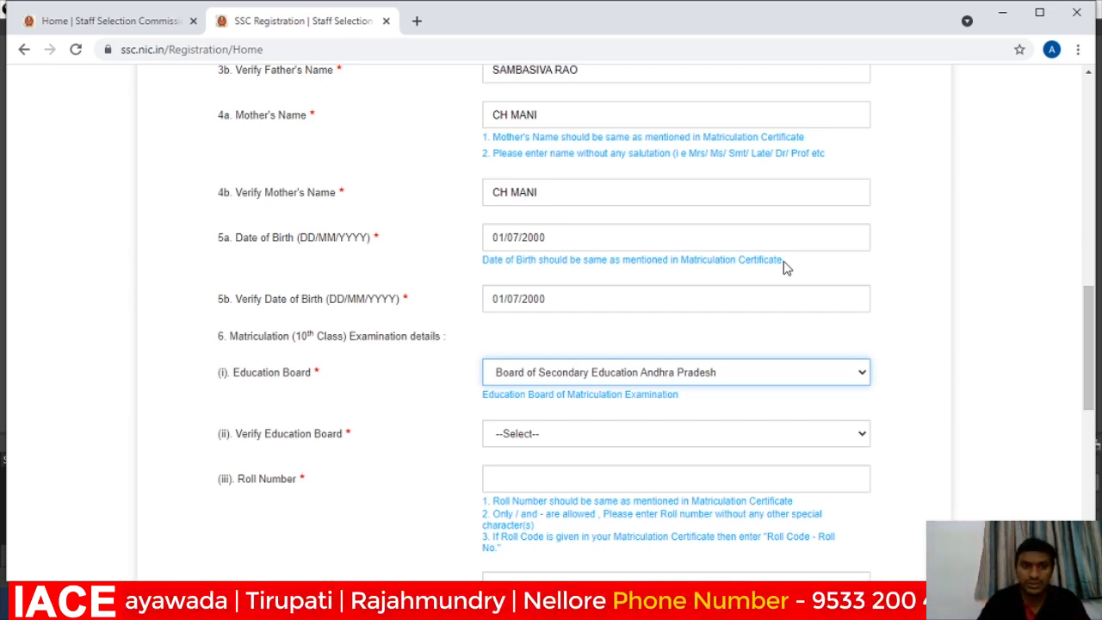
click(861, 439)
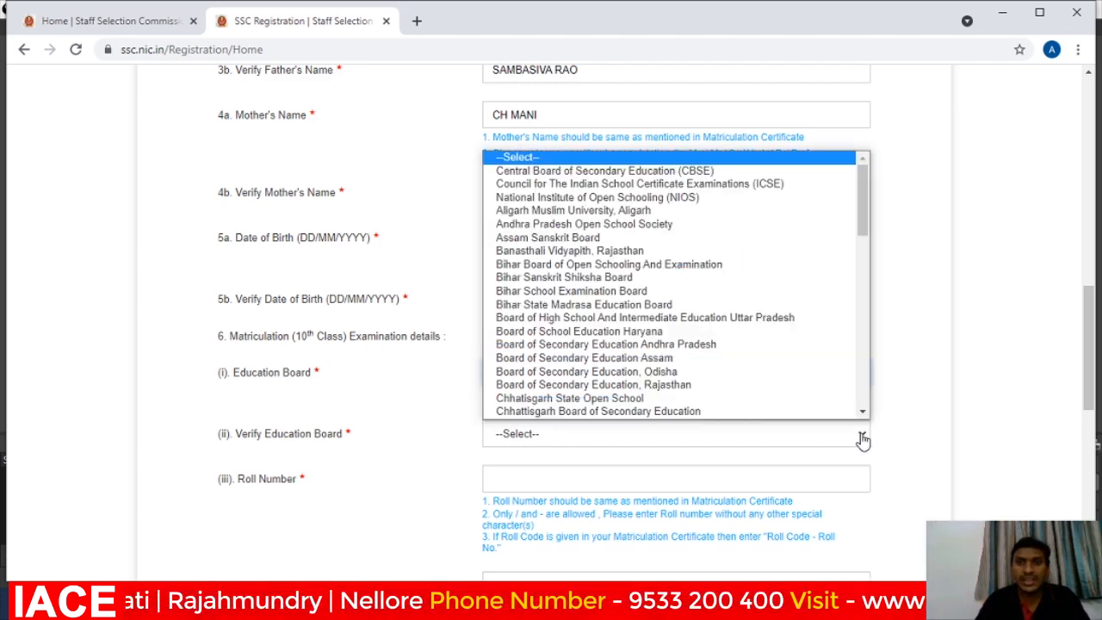
click(811, 348)
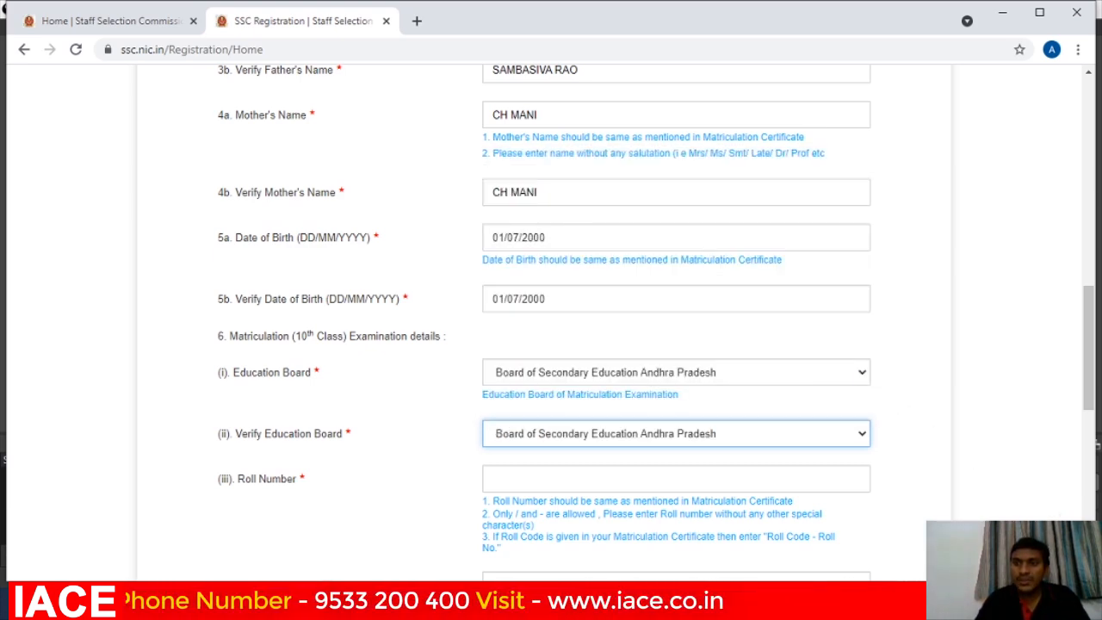
- Fill in the matriculation roll number and repeat it in the Verify Roll Number field using the saved suggestions
scroll(928, 482, down, 2)
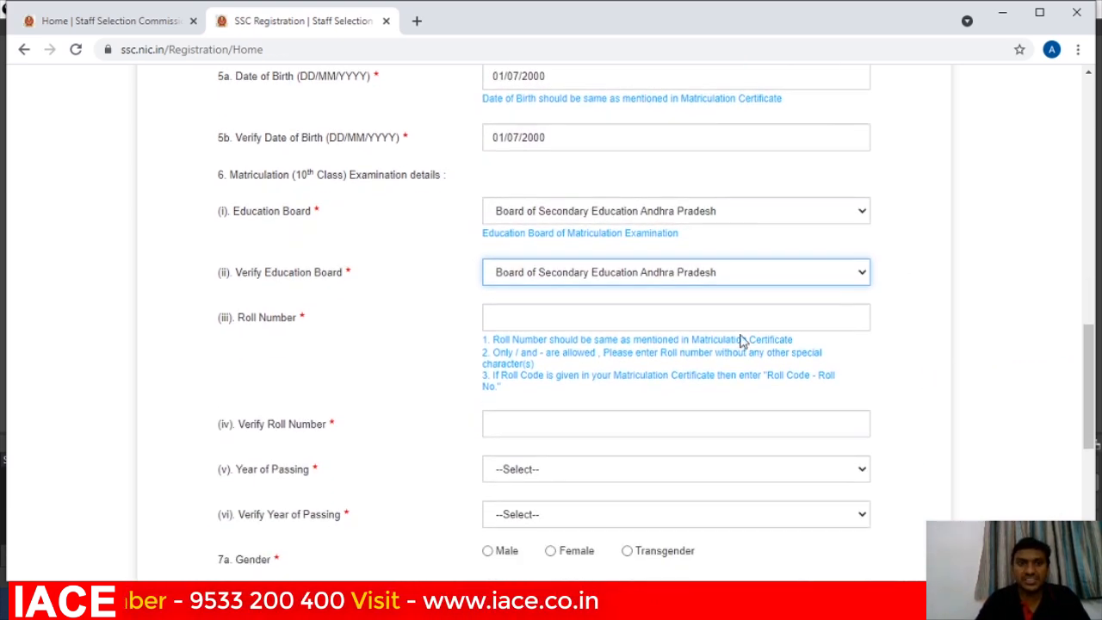
click(652, 317)
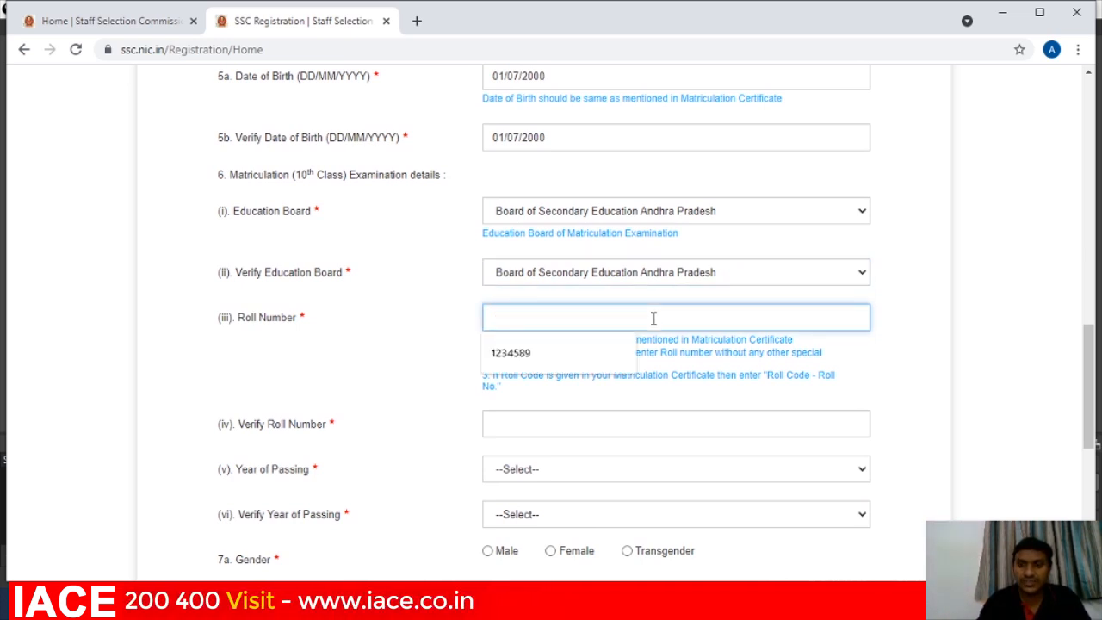
click(521, 355)
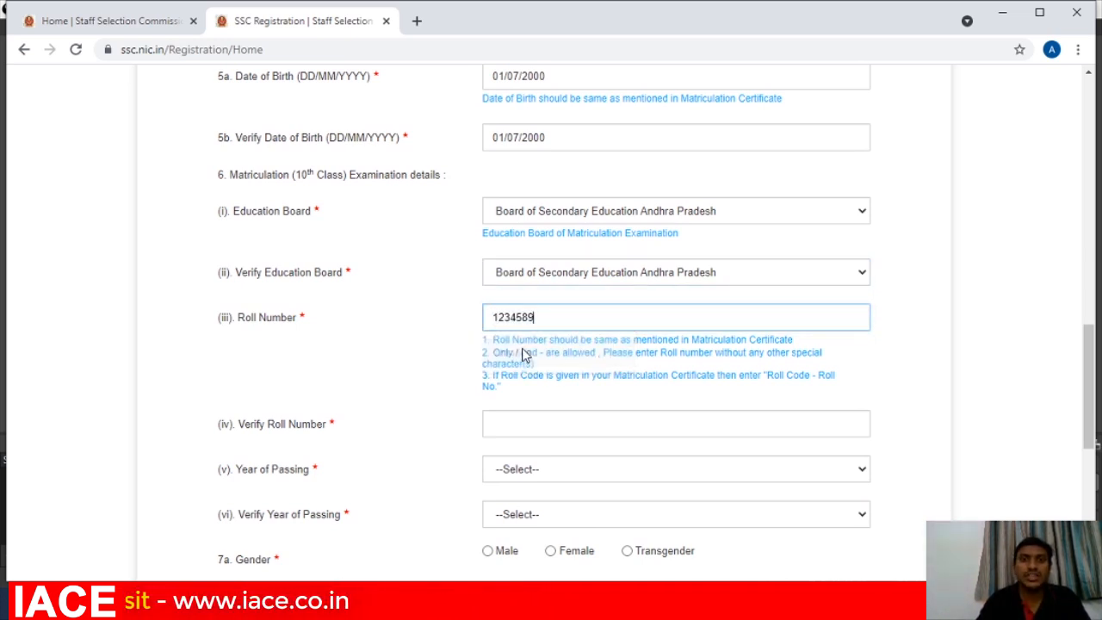
click(514, 419)
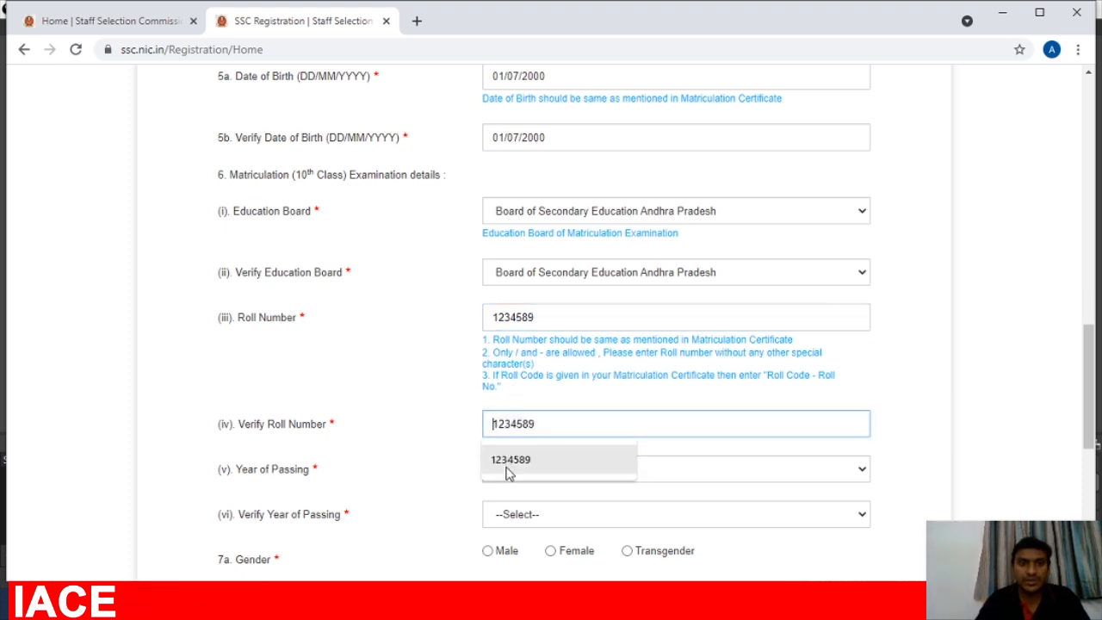
click(510, 461)
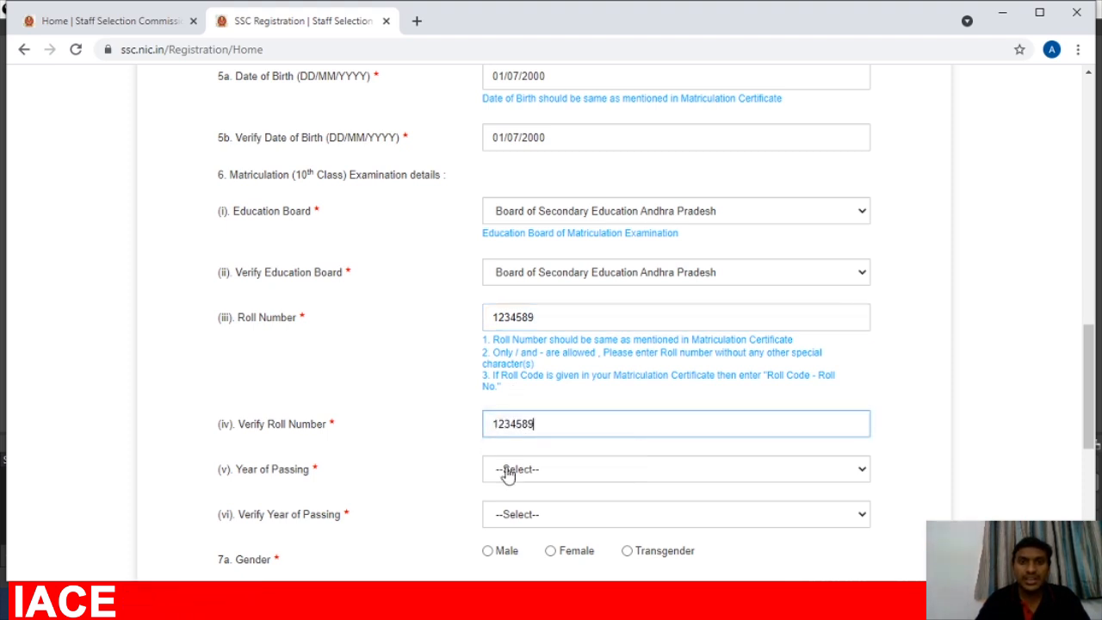
- Set both Year of Passing and Verify Year of Passing to 2016
click(864, 470)
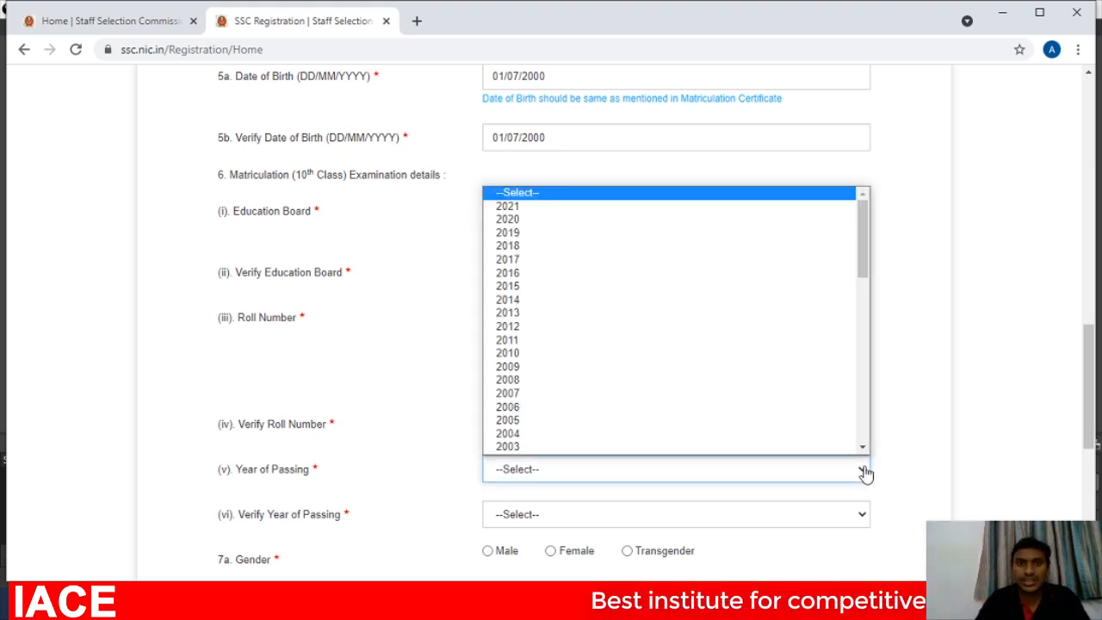
click(585, 273)
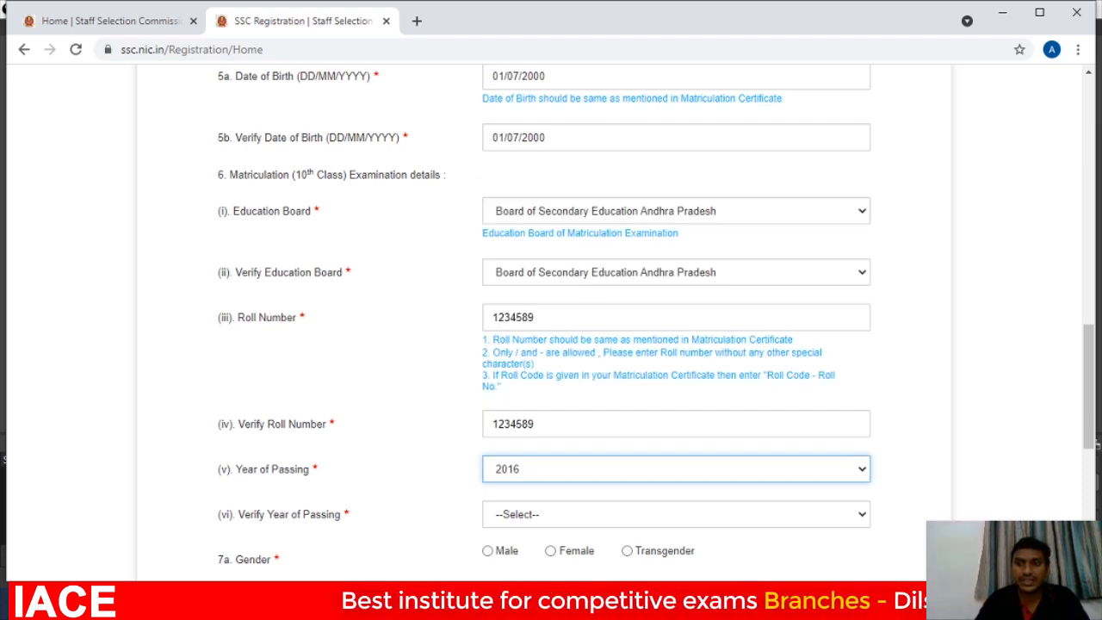
scroll(895, 396, down, 3)
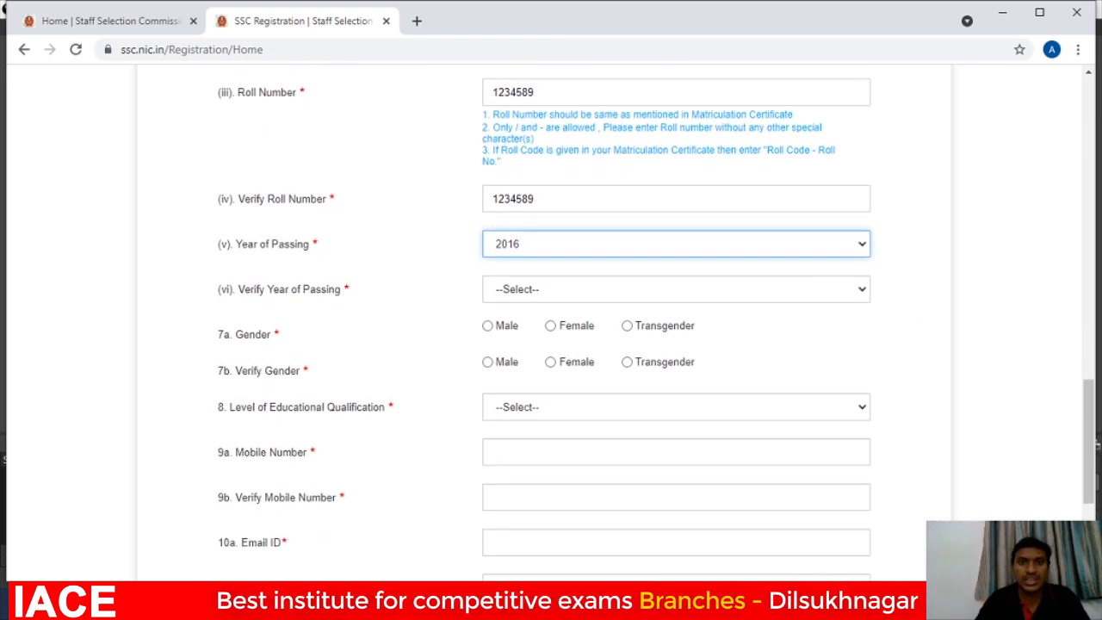
click(859, 298)
click(740, 389)
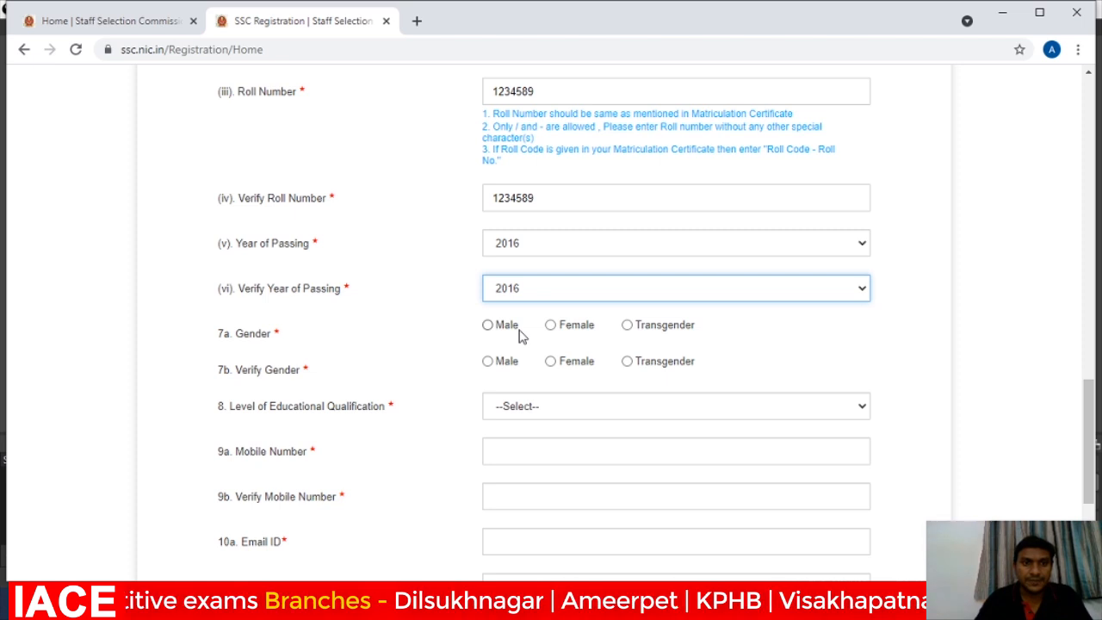
- Select Male for Gender and Verify Gender, and set the Level of Educational Qualification to Matriculation (10th)
click(488, 325)
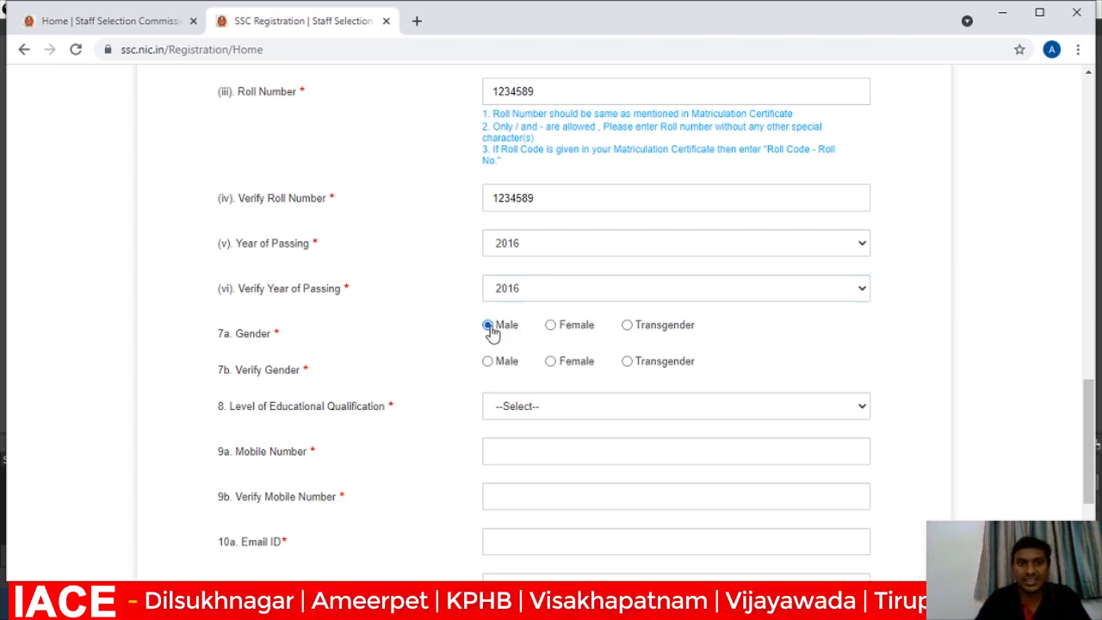
click(488, 363)
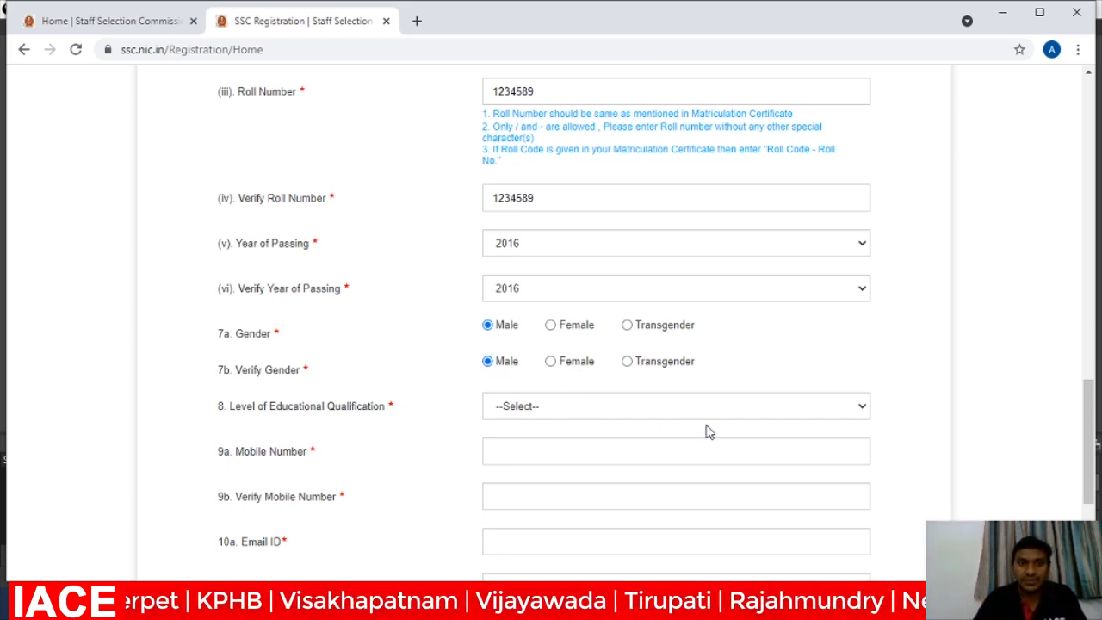
click(864, 411)
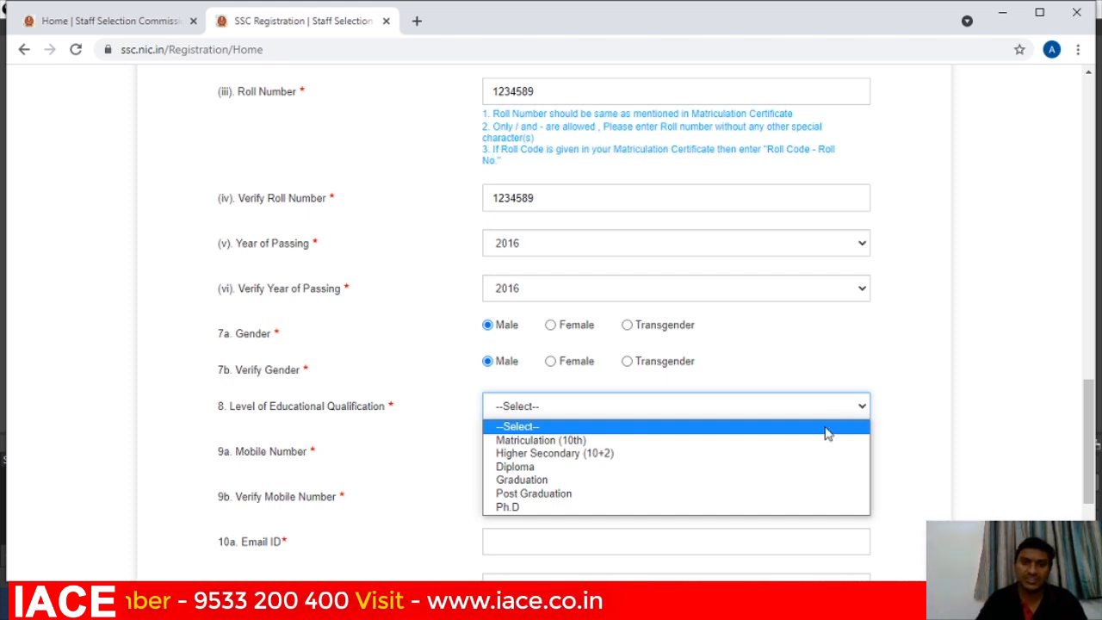
click(804, 443)
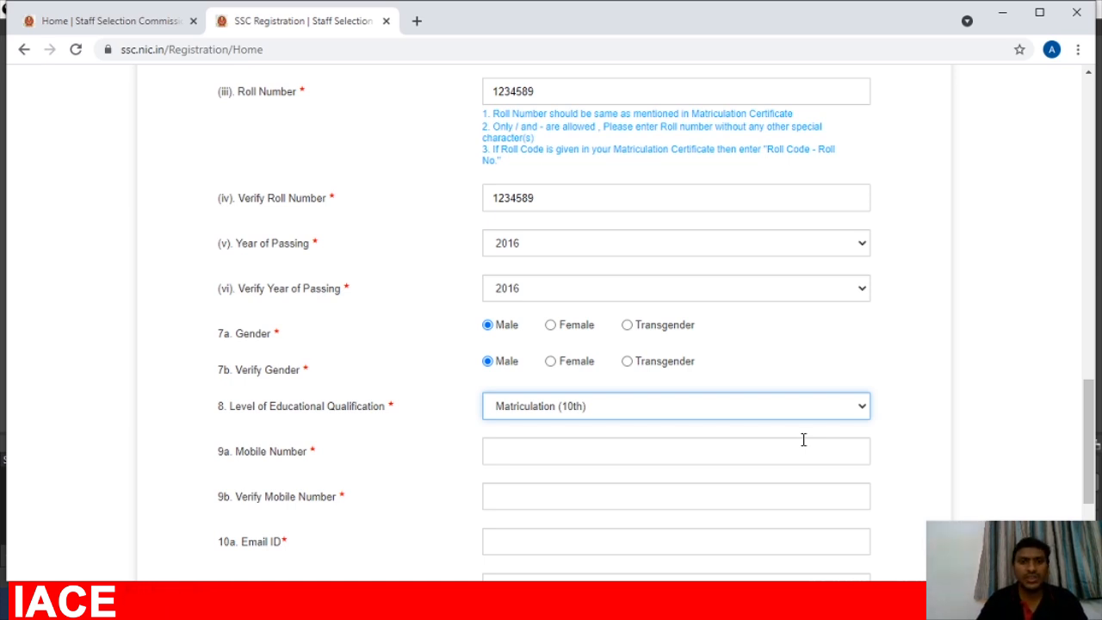
- Enter the candidate's mobile number in the Mobile Number field and repeat it in the Verify Mobile Number field
click(803, 450)
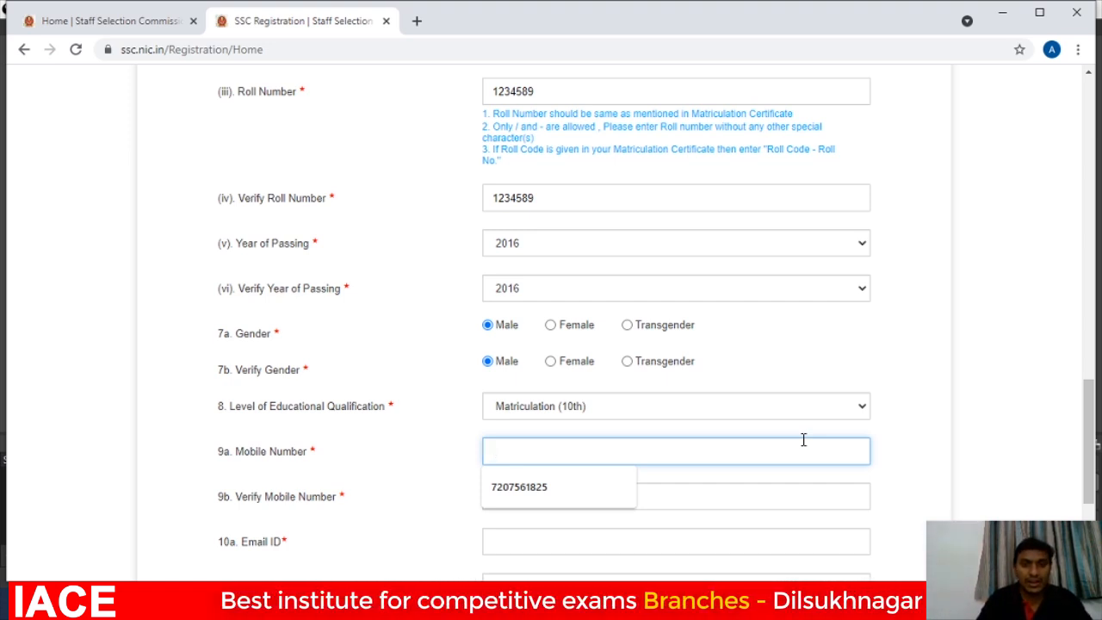
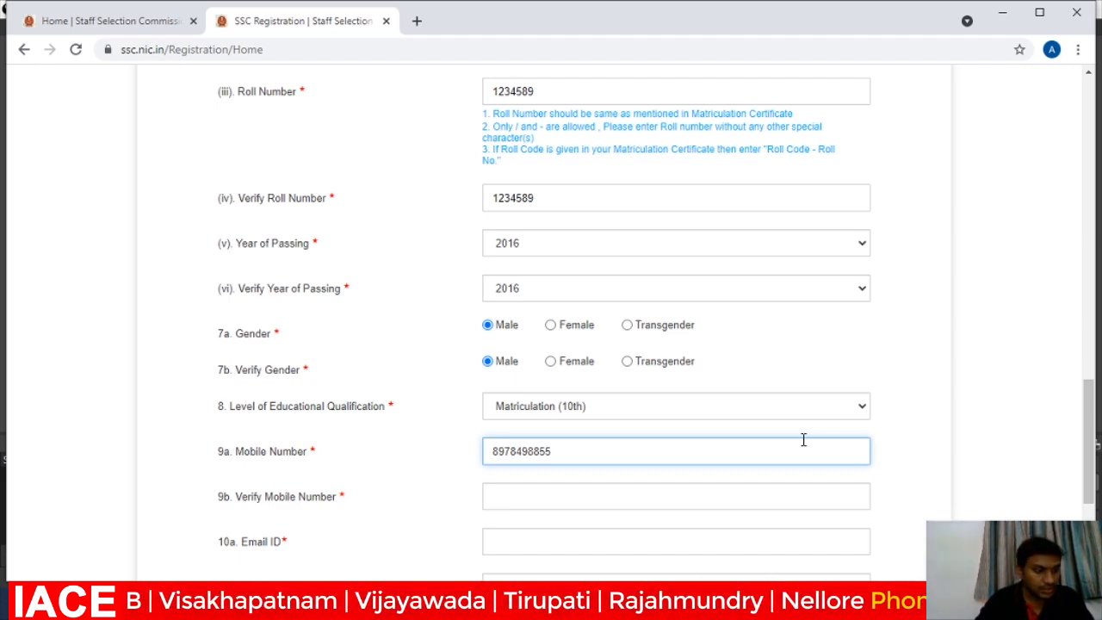
click(637, 491)
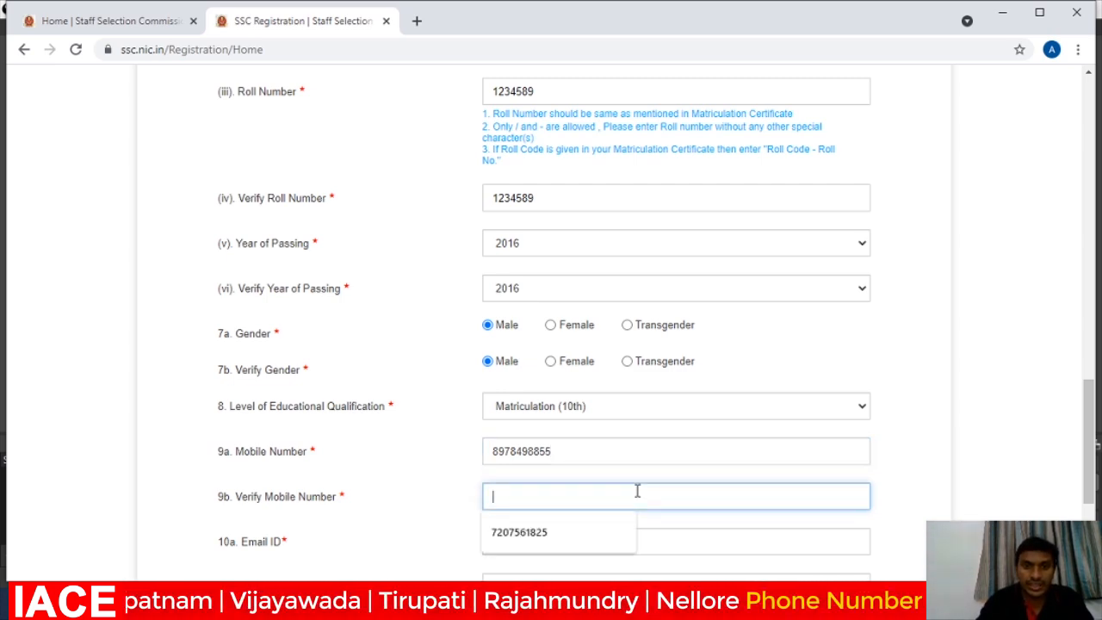
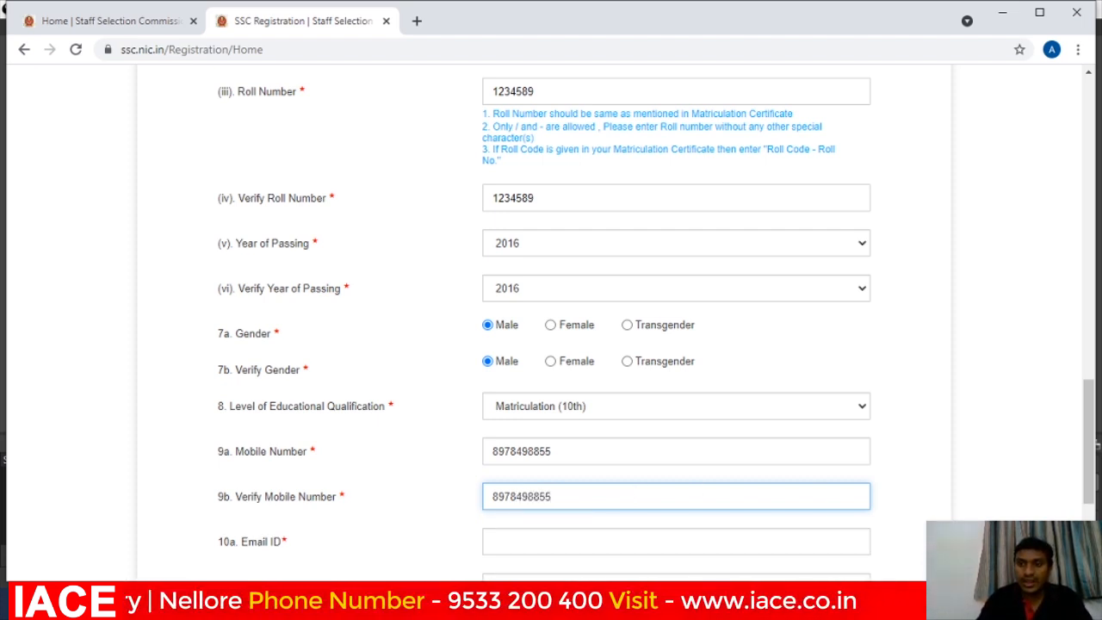
- Enter the candidate's e-mail address in the Email ID field
scroll(784, 509, down, 3)
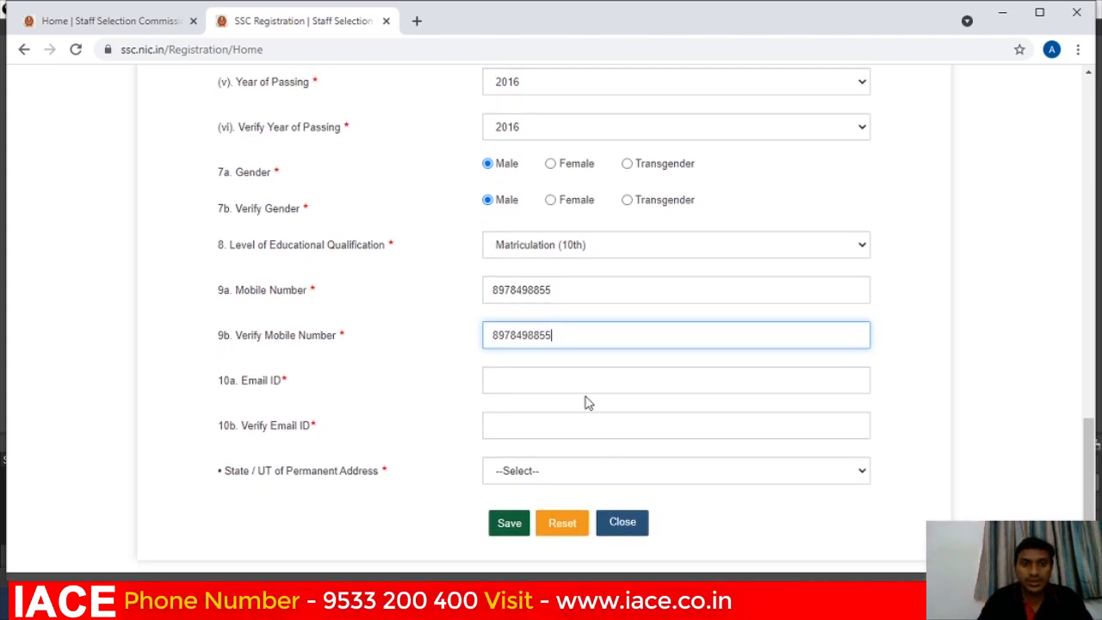
click(575, 374)
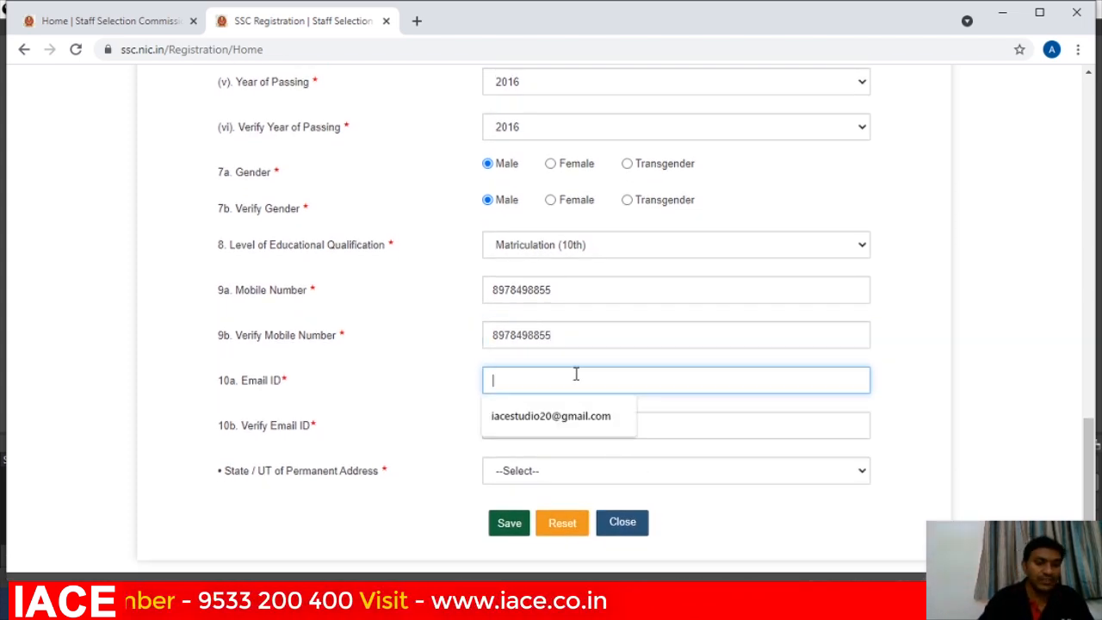
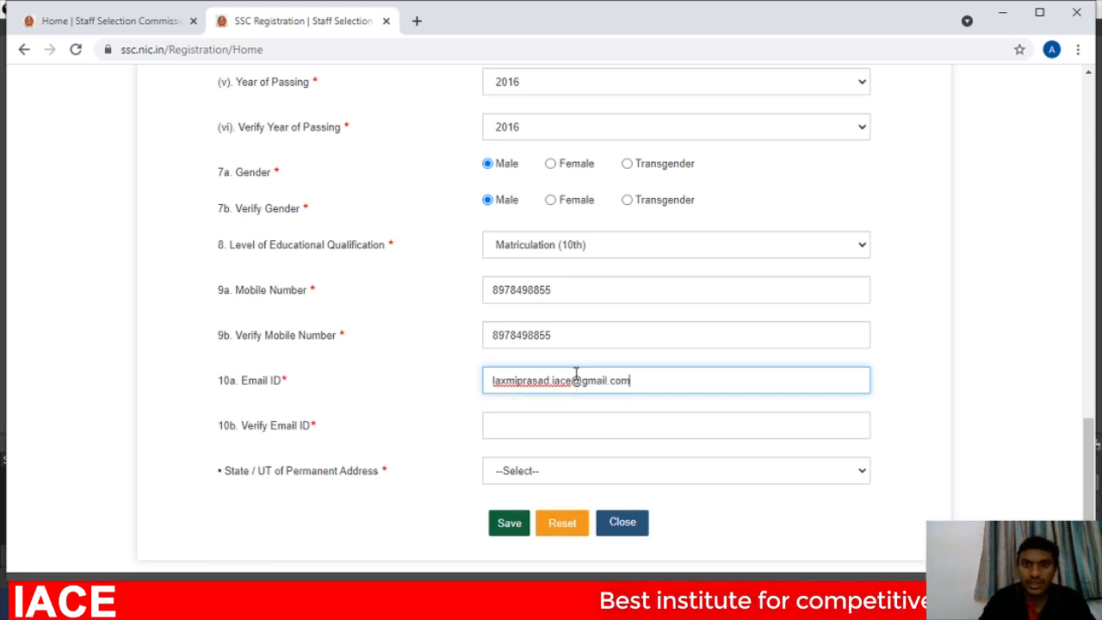
- Repeat the candidate's e-mail address in the Verify Email ID field
click(527, 425)
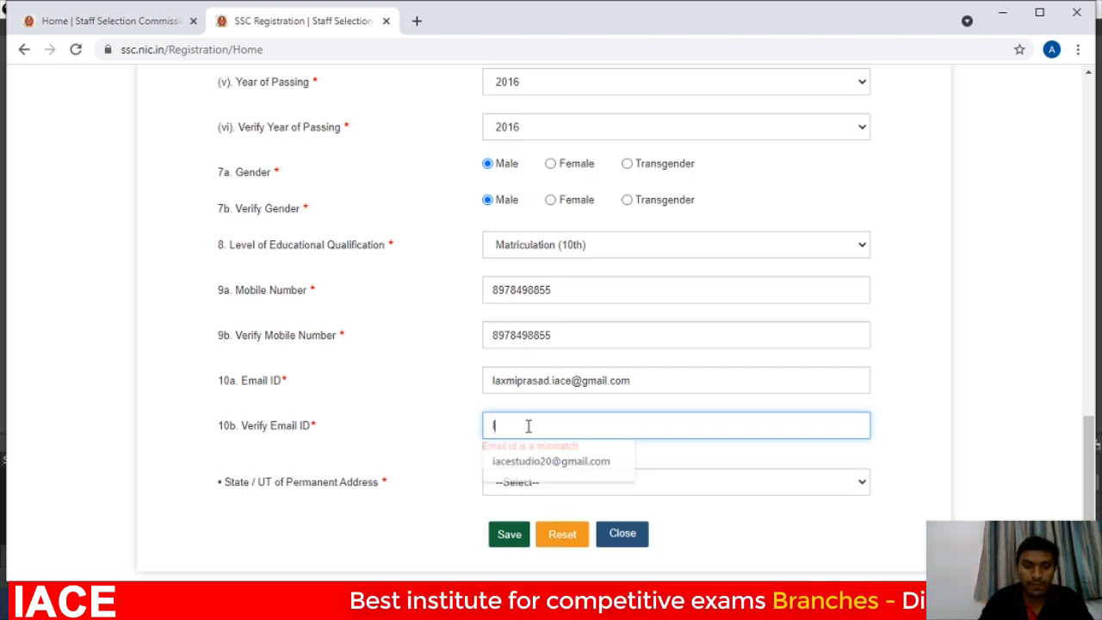
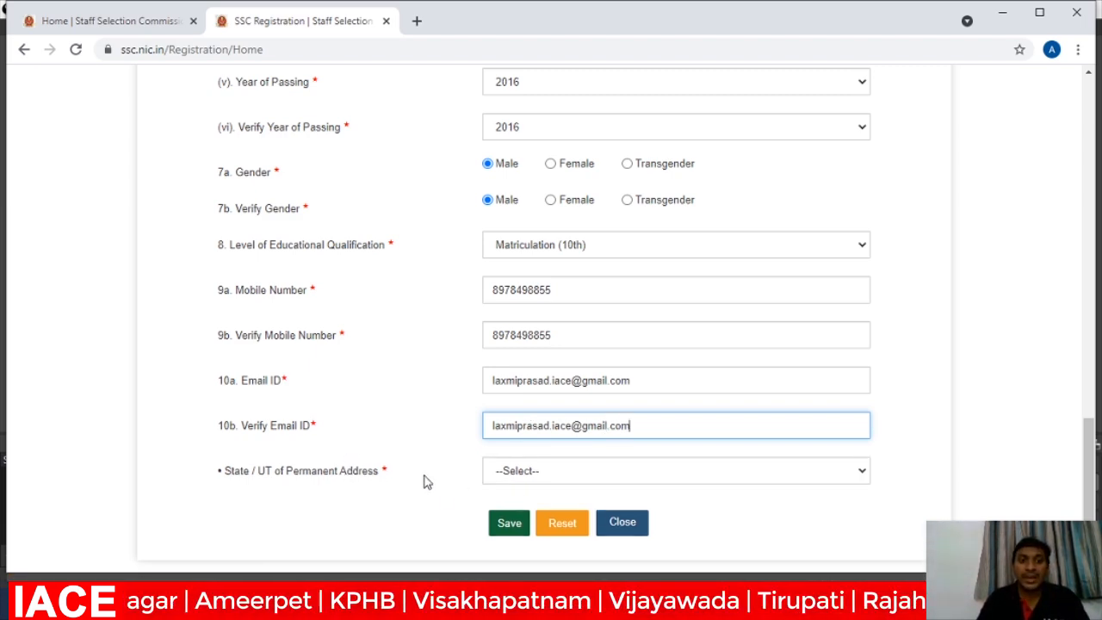
- Set the State / UT of Permanent Address to Andhra Pradesh and save the basic details, confirming the contact data and dismissing the registration notices
click(862, 475)
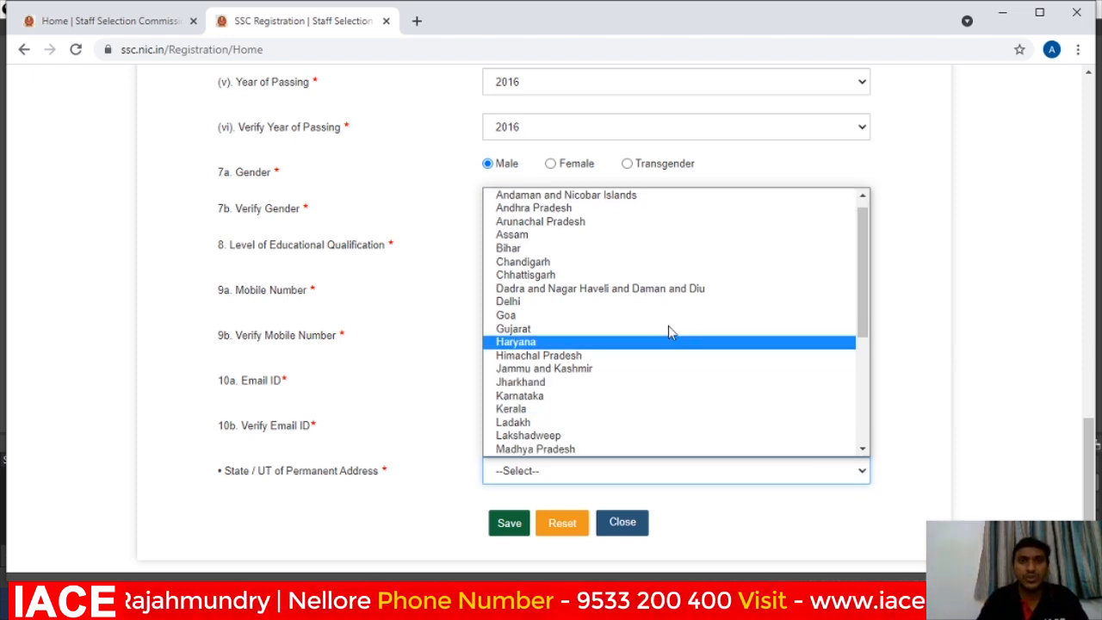
click(640, 209)
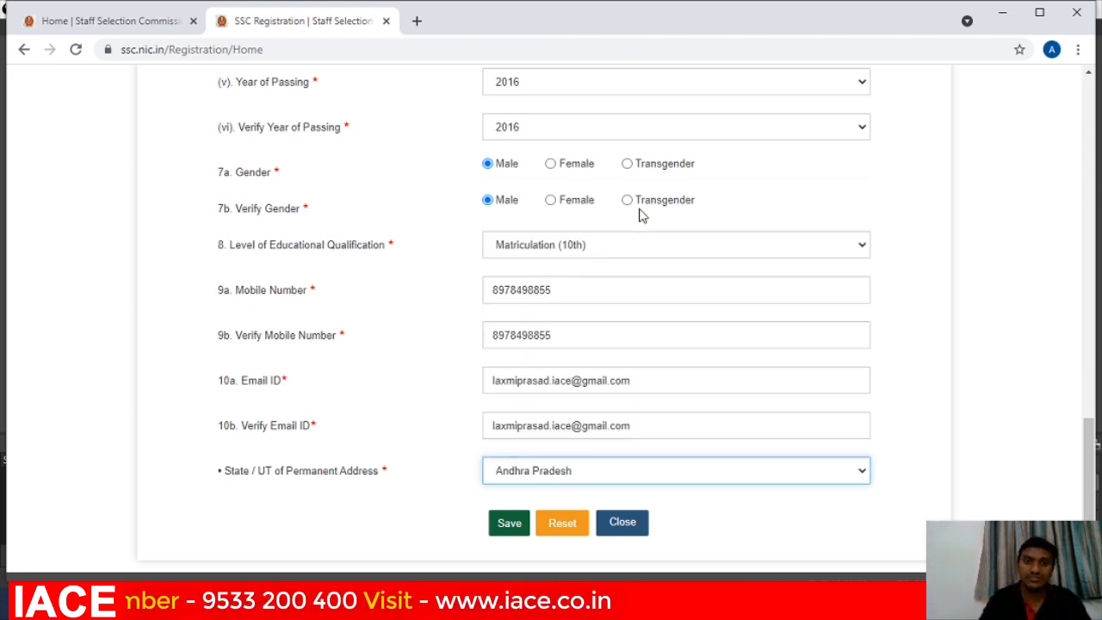
click(509, 525)
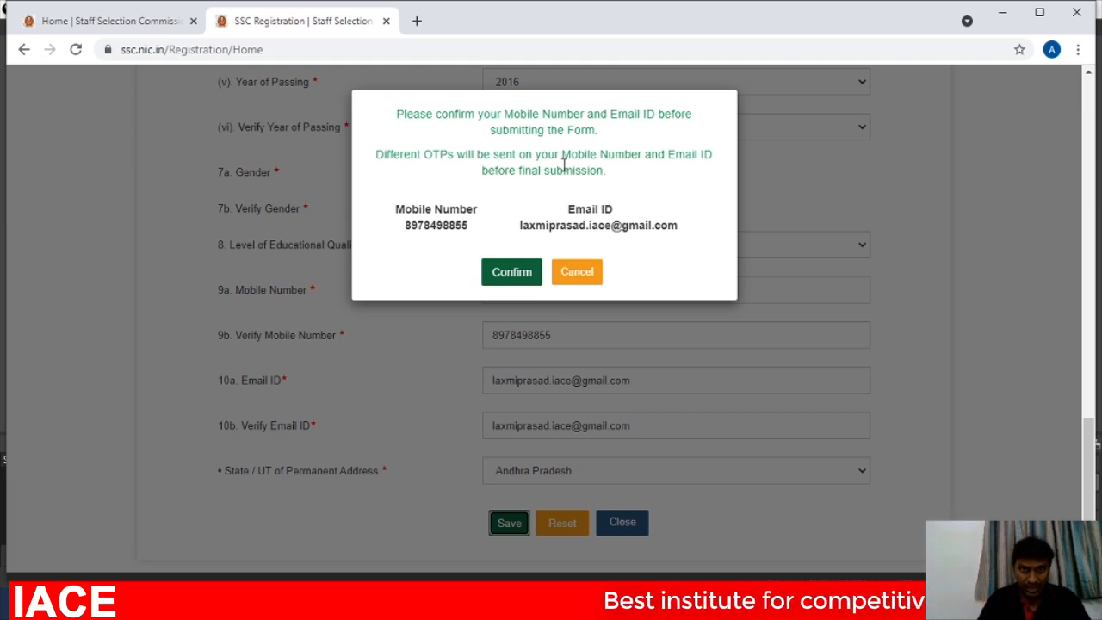
click(508, 272)
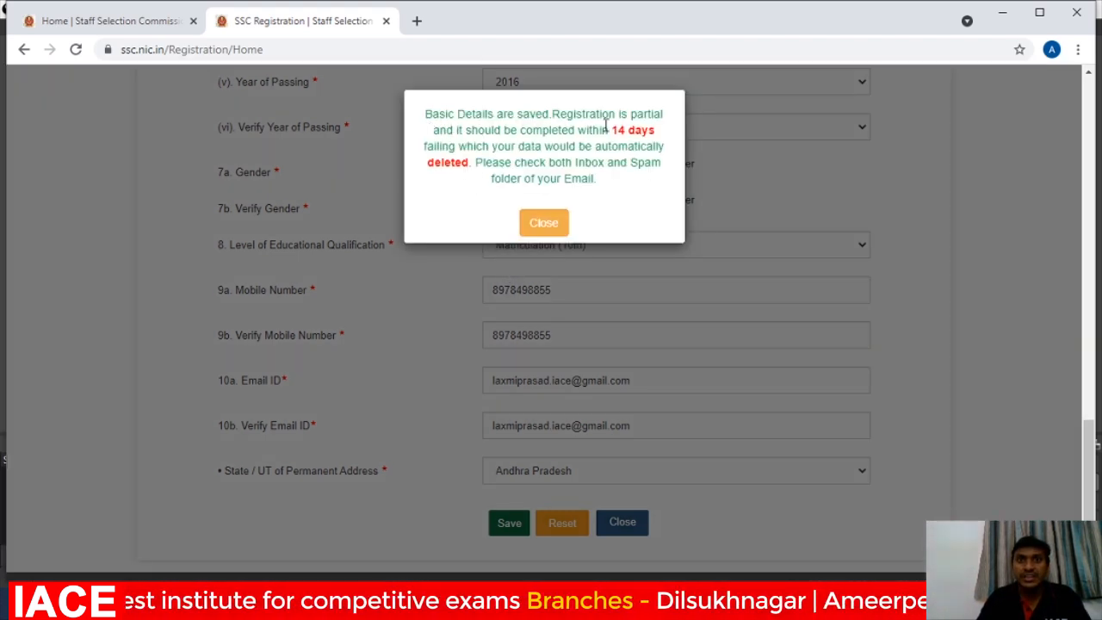
click(550, 226)
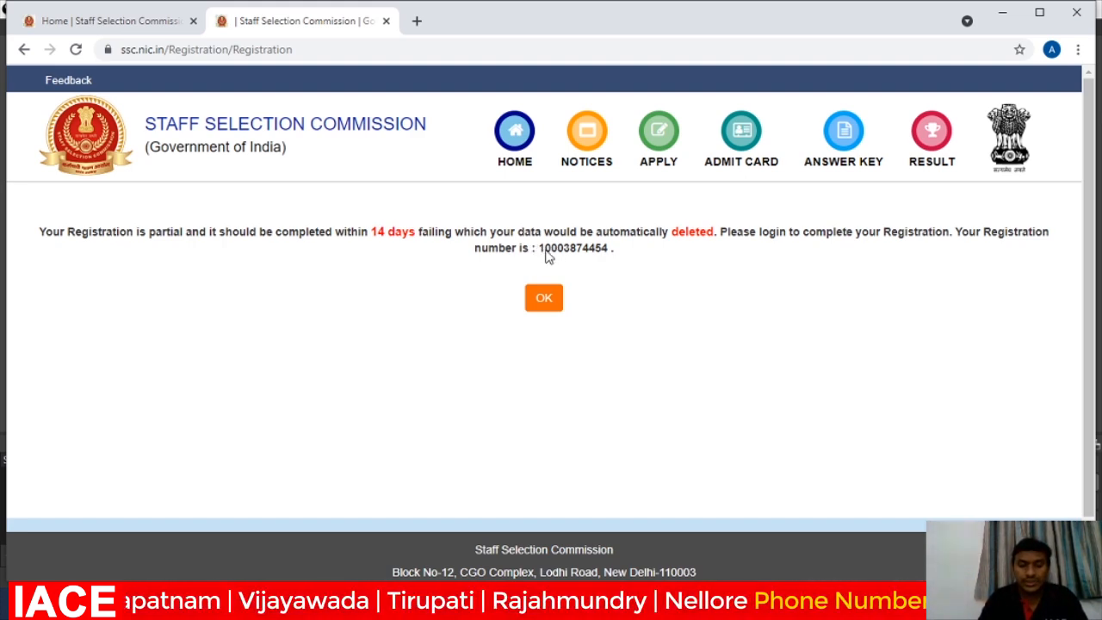
click(542, 303)
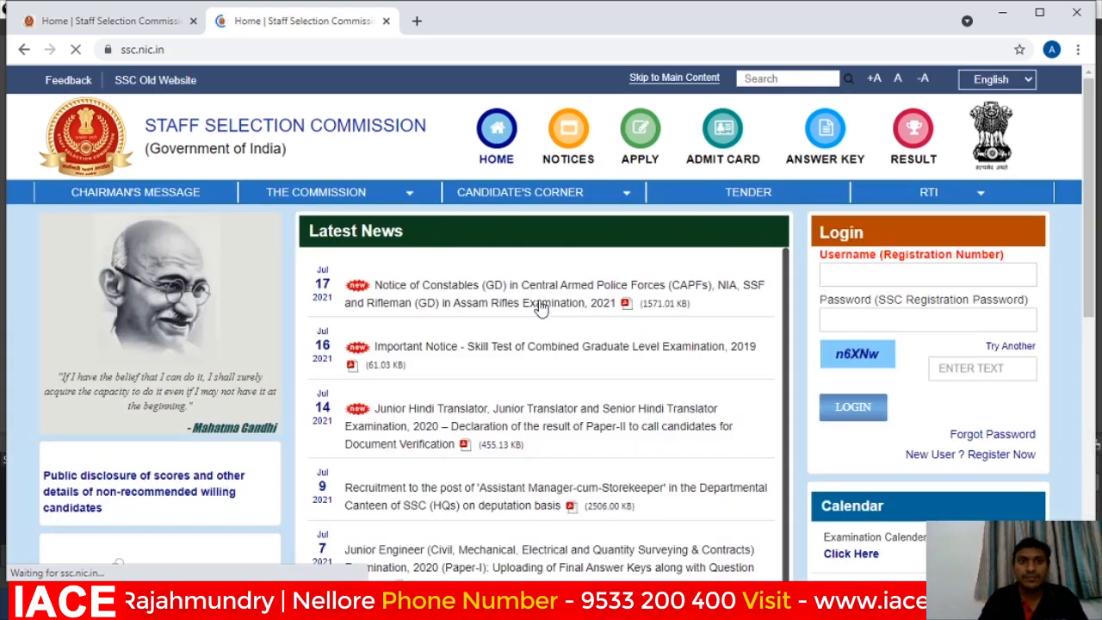
- Log in on the home page with the candidate's registration number, the account password and the displayed captcha text
click(871, 278)
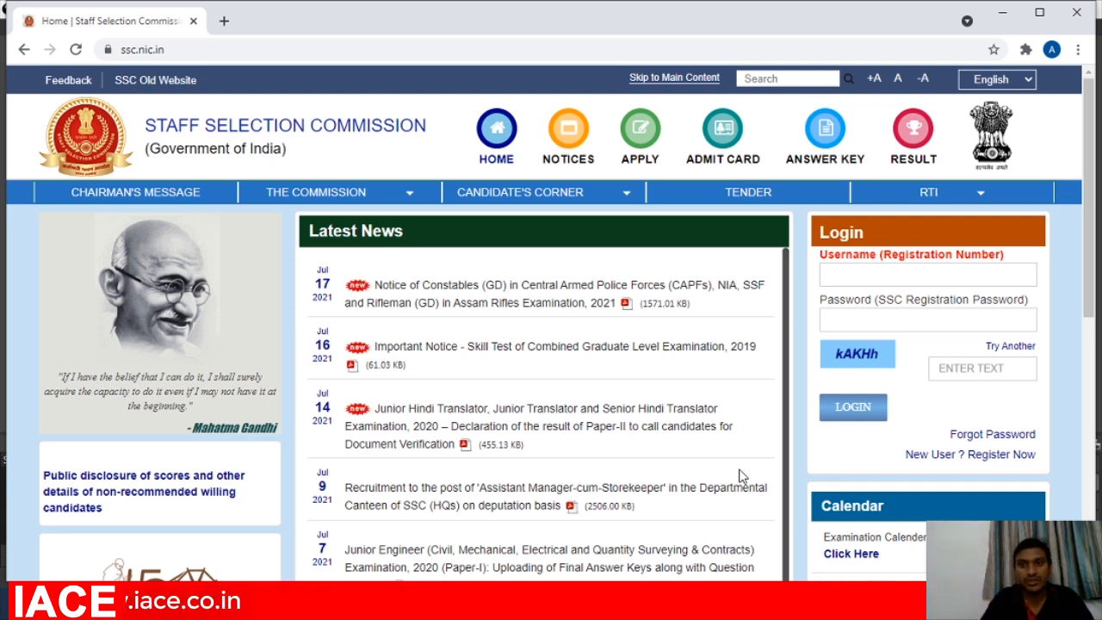
click(864, 277)
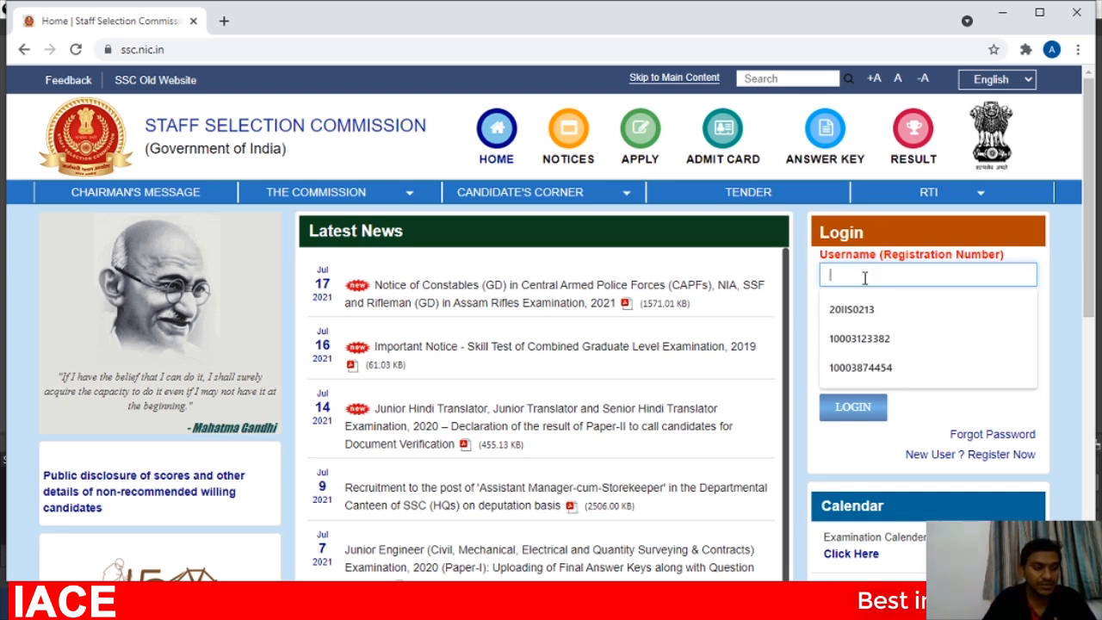
click(844, 366)
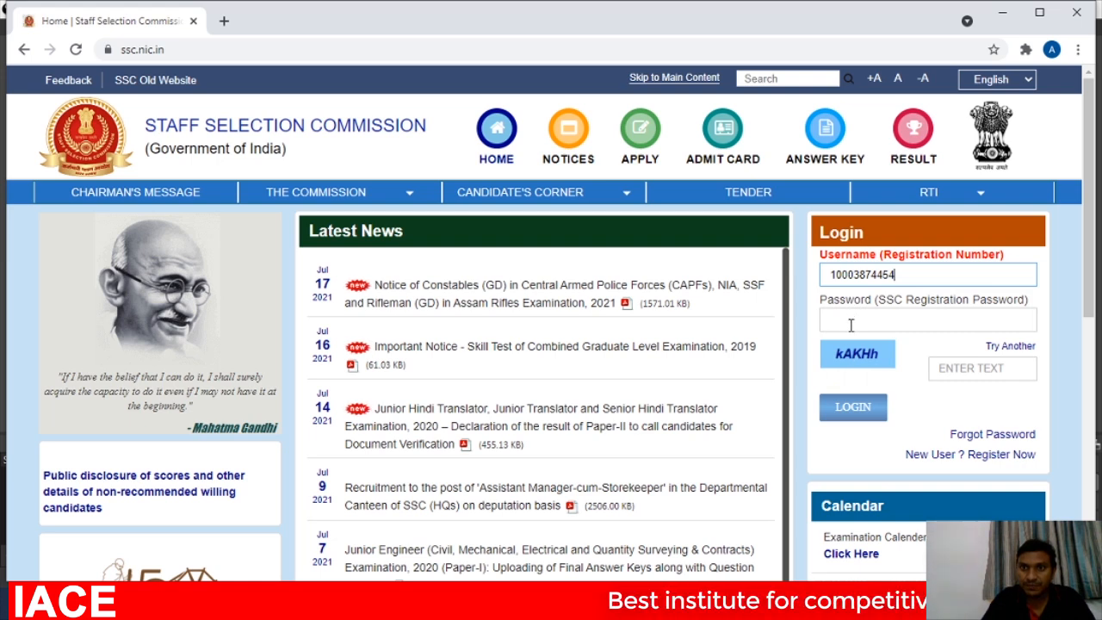
click(851, 325)
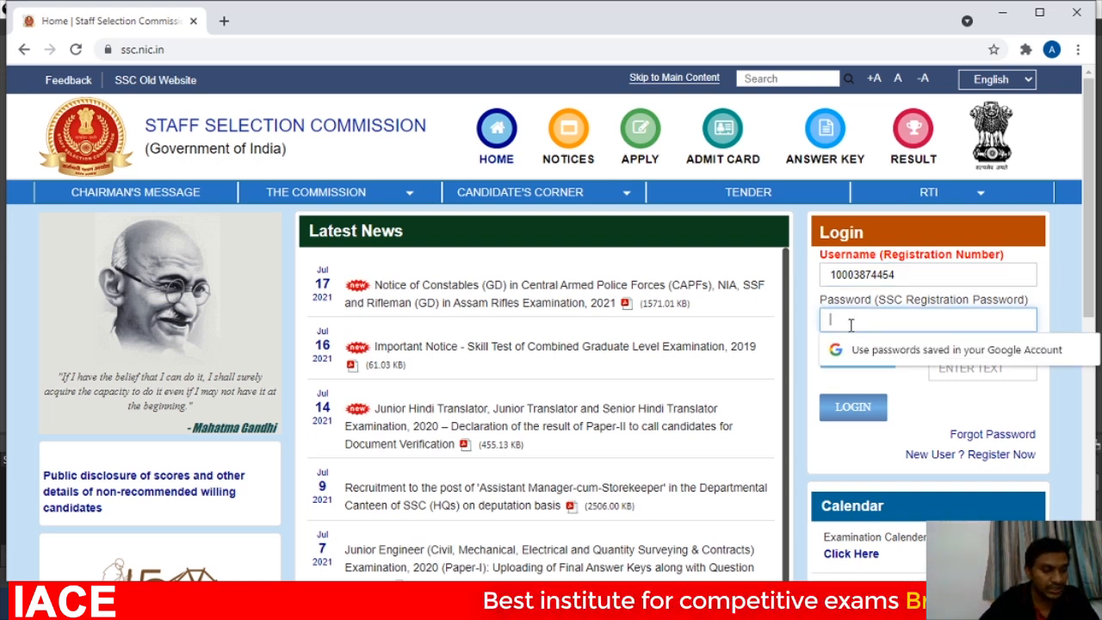
text(•••)
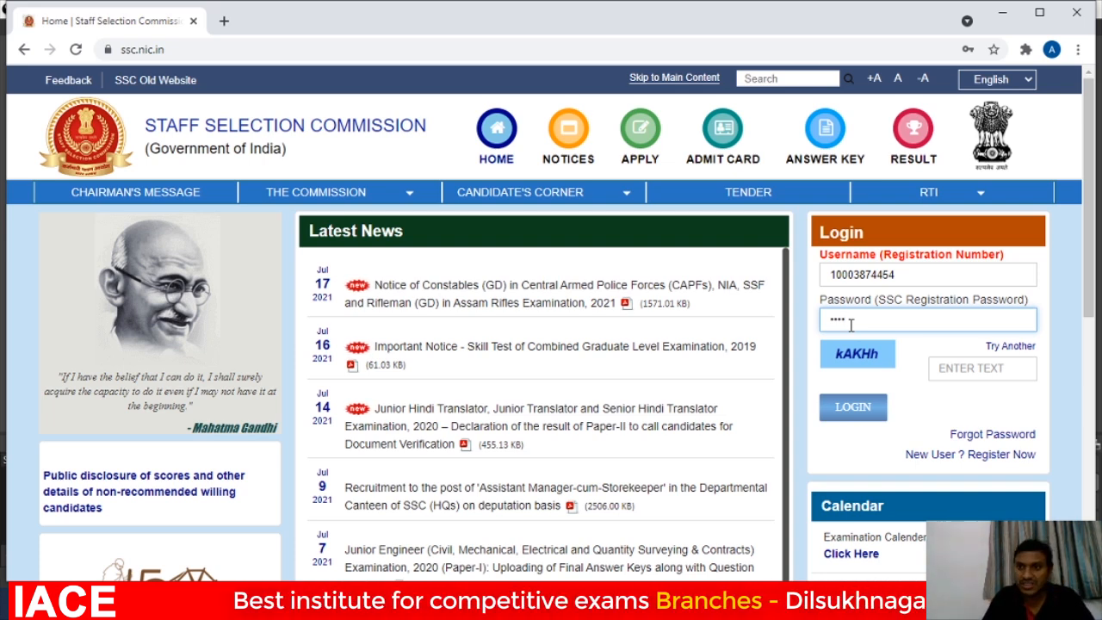
click(948, 368)
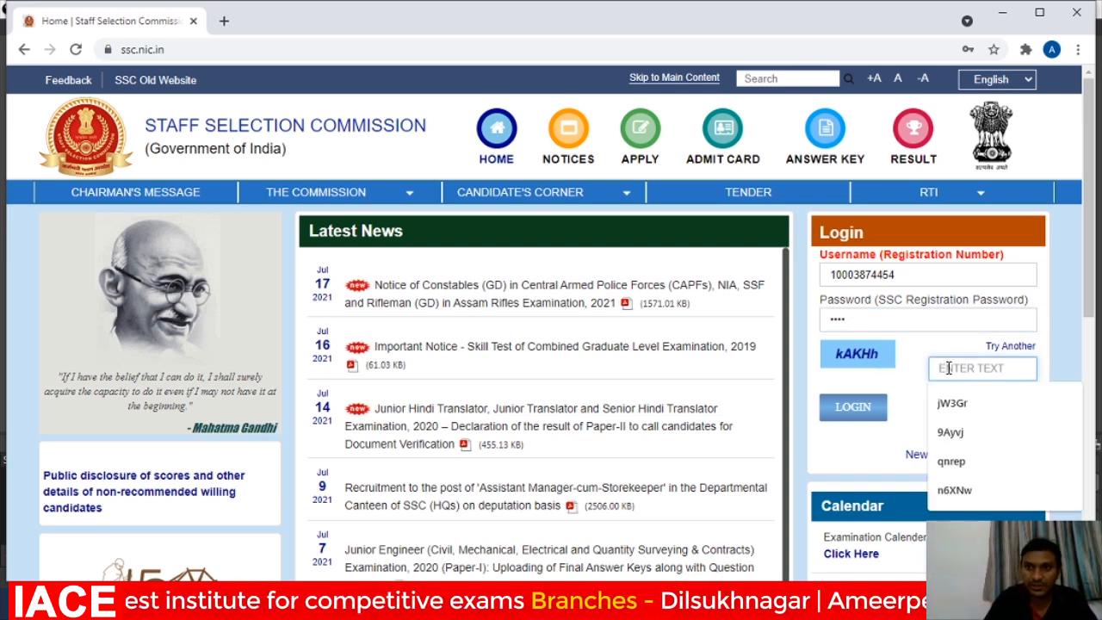
text(k)
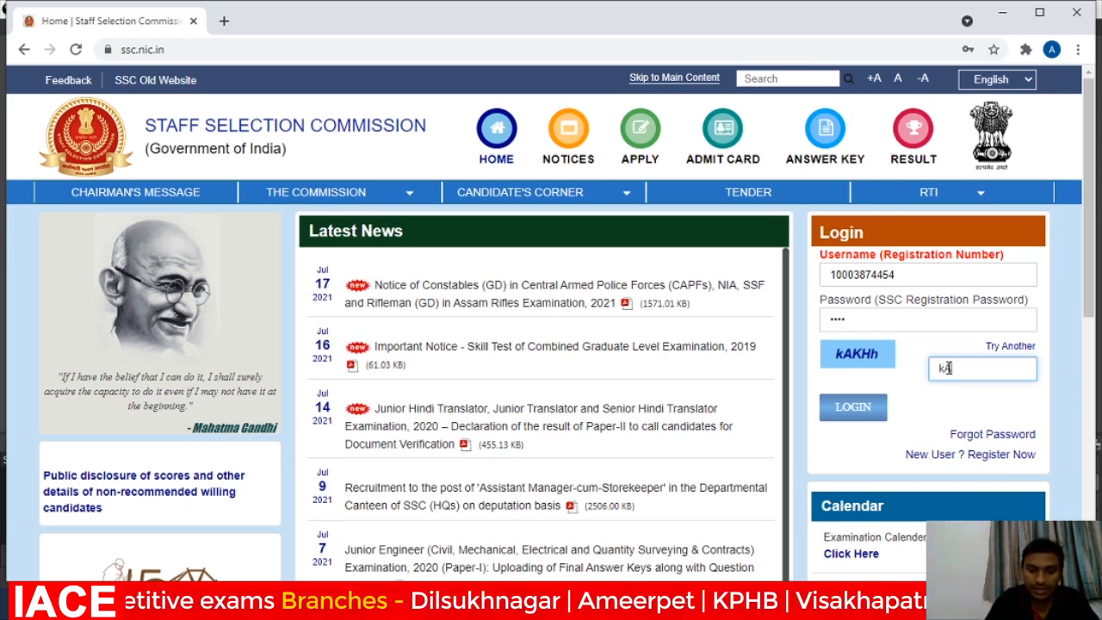
text(AKH)
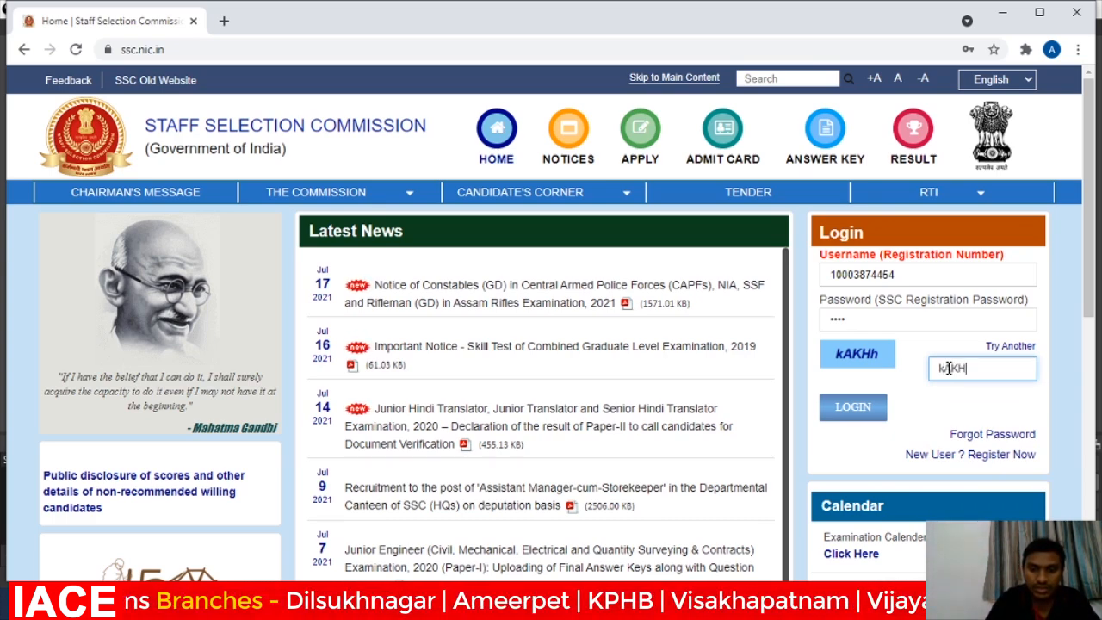
text(h)
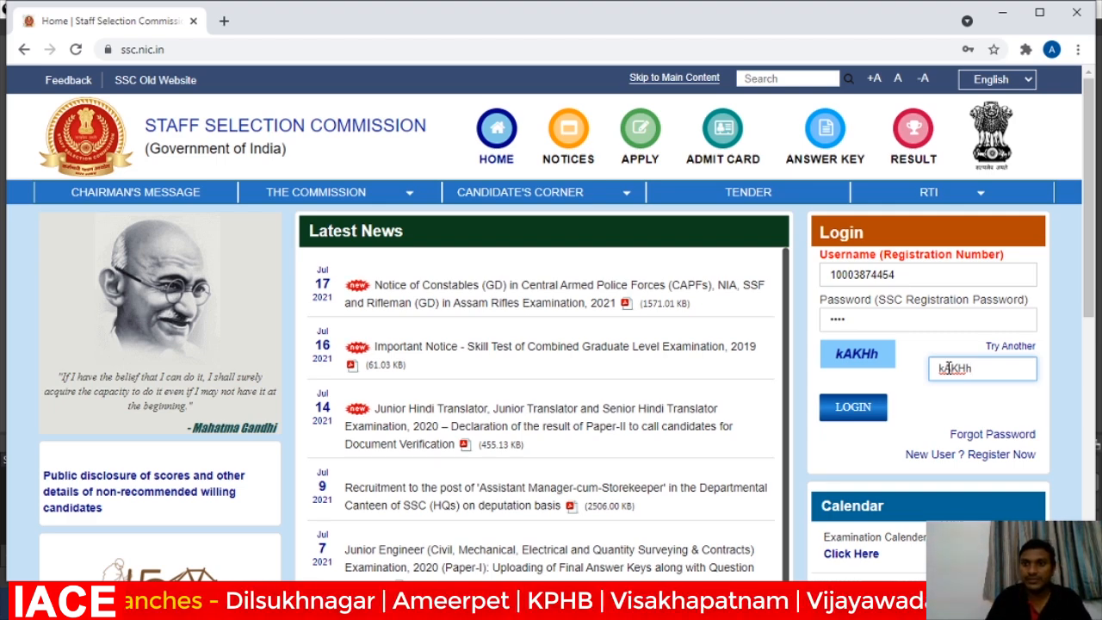
click(857, 410)
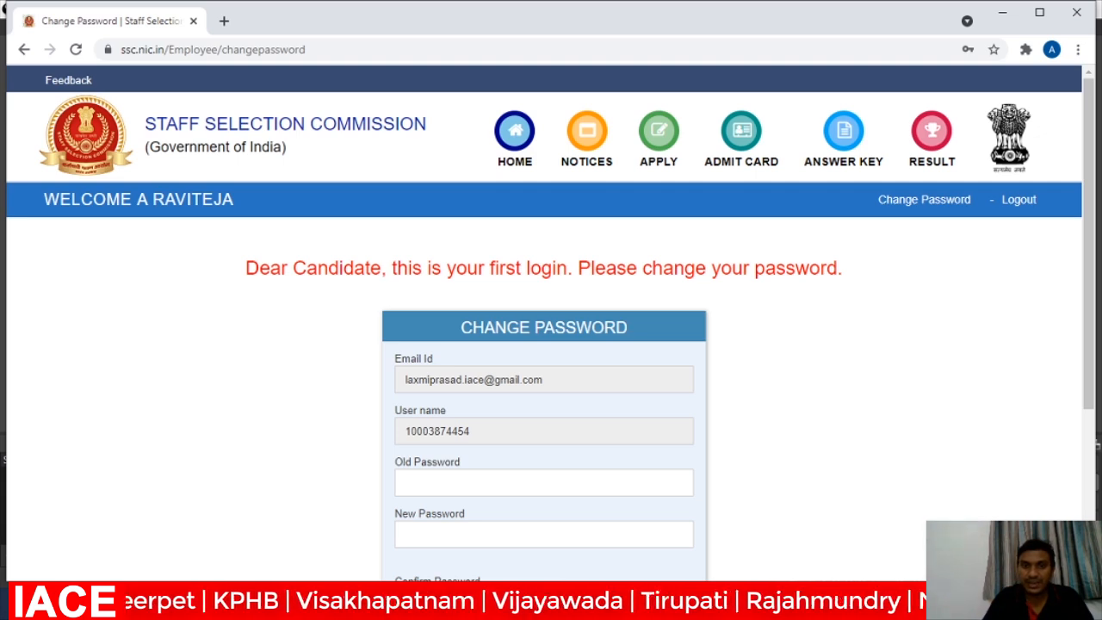
- Fill in the Old Password and New Password fields of the Change Password form with the current and the new account password
scroll(551, 344, down, 2)
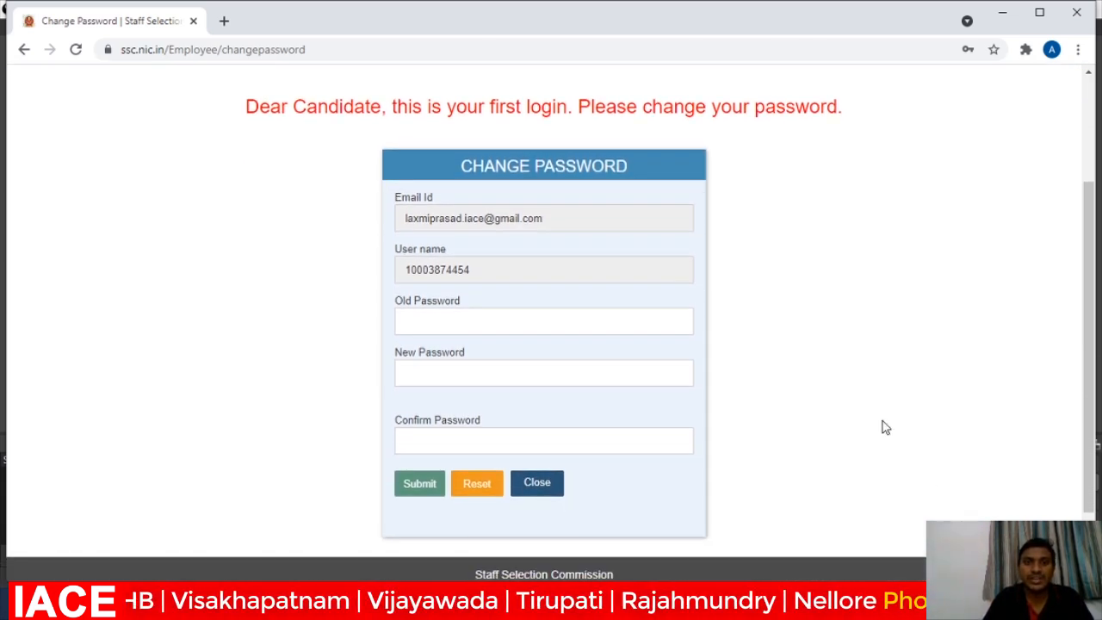
click(524, 319)
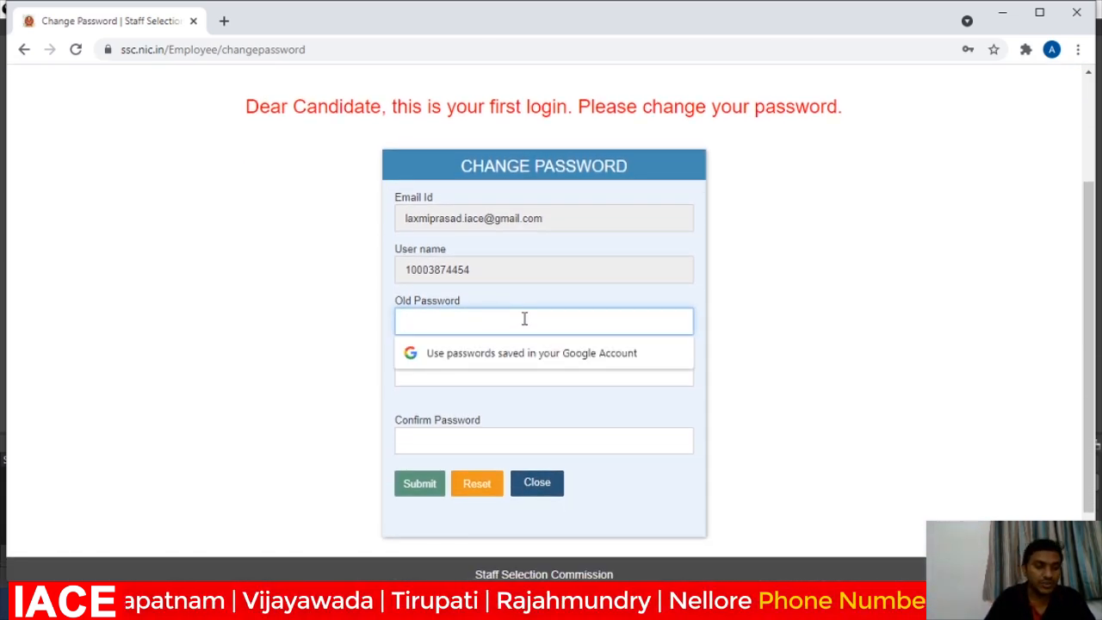
text(••)
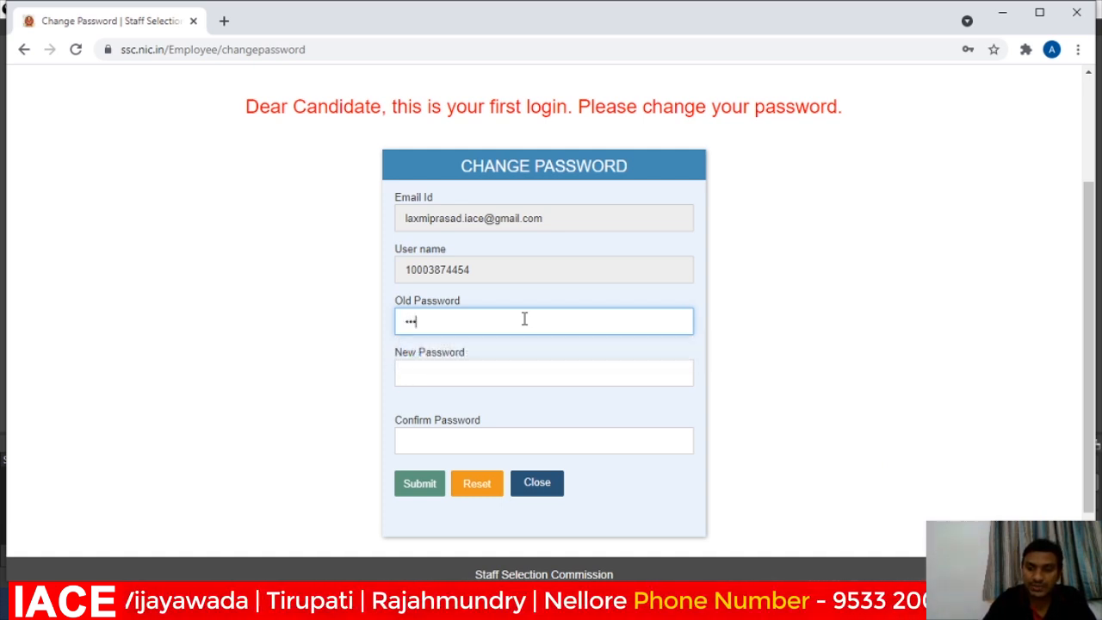
click(453, 370)
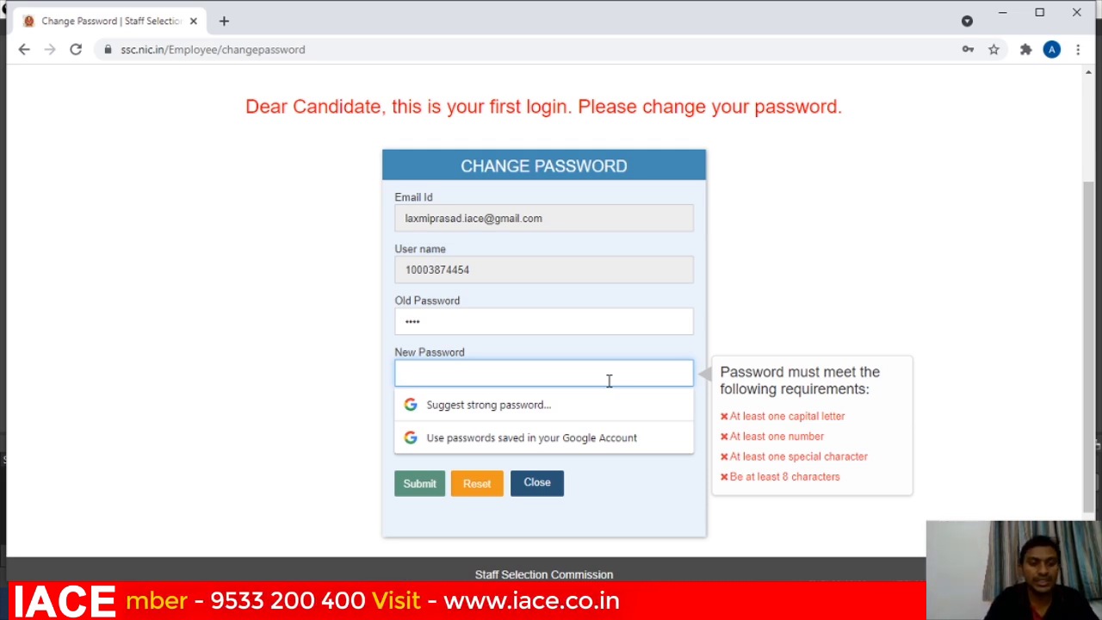
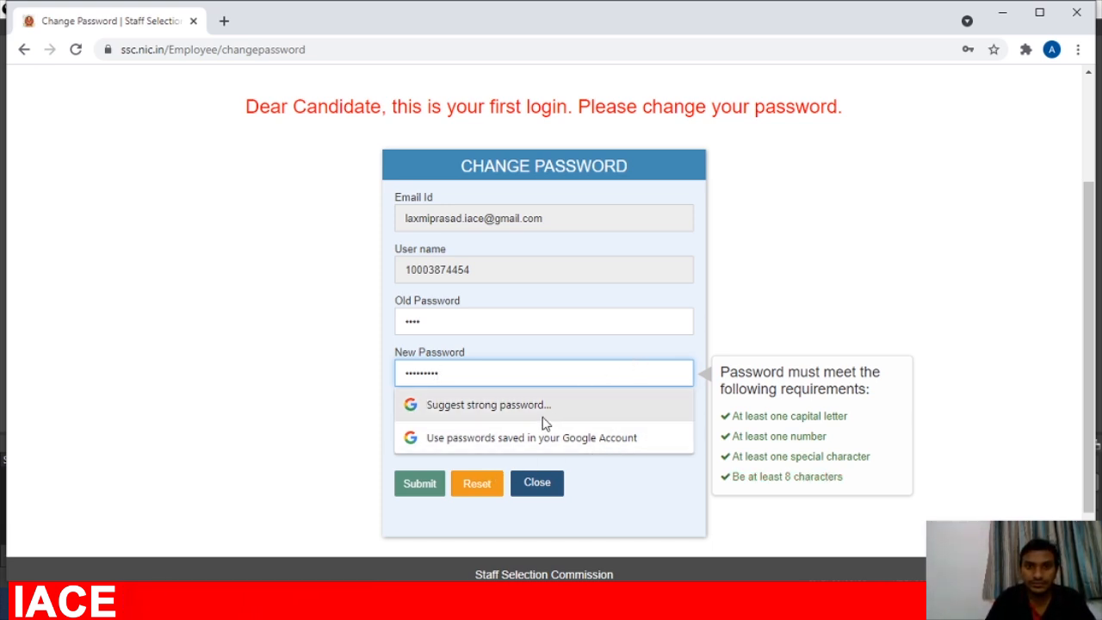
- Repeat the new account password in Confirm Password, submit the change, decline saving it in the browser and close the confirmation message
click(650, 477)
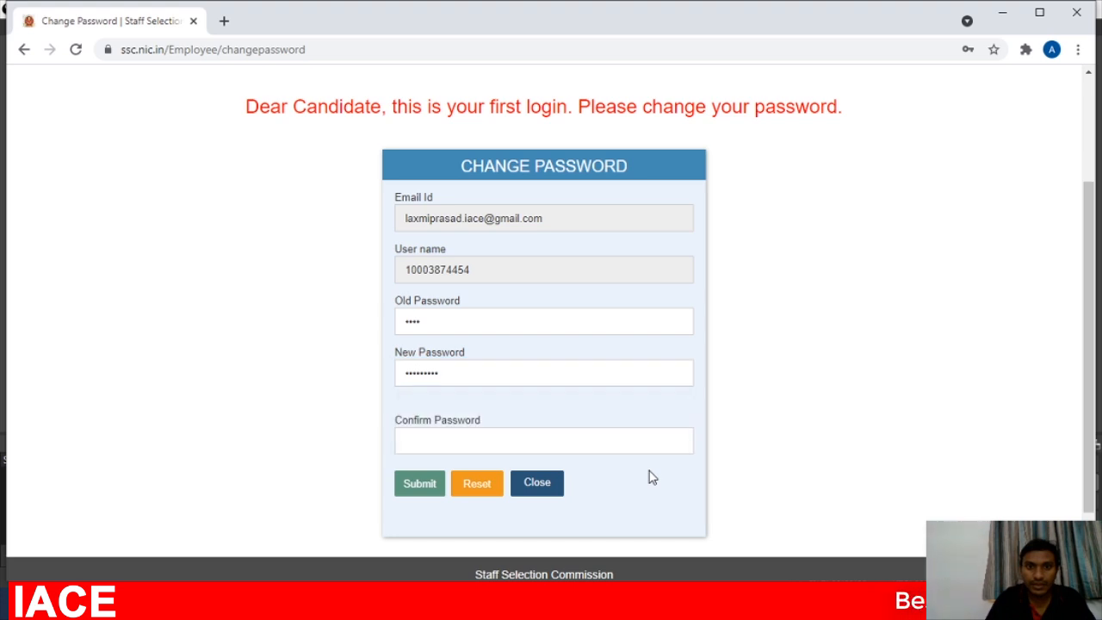
click(547, 442)
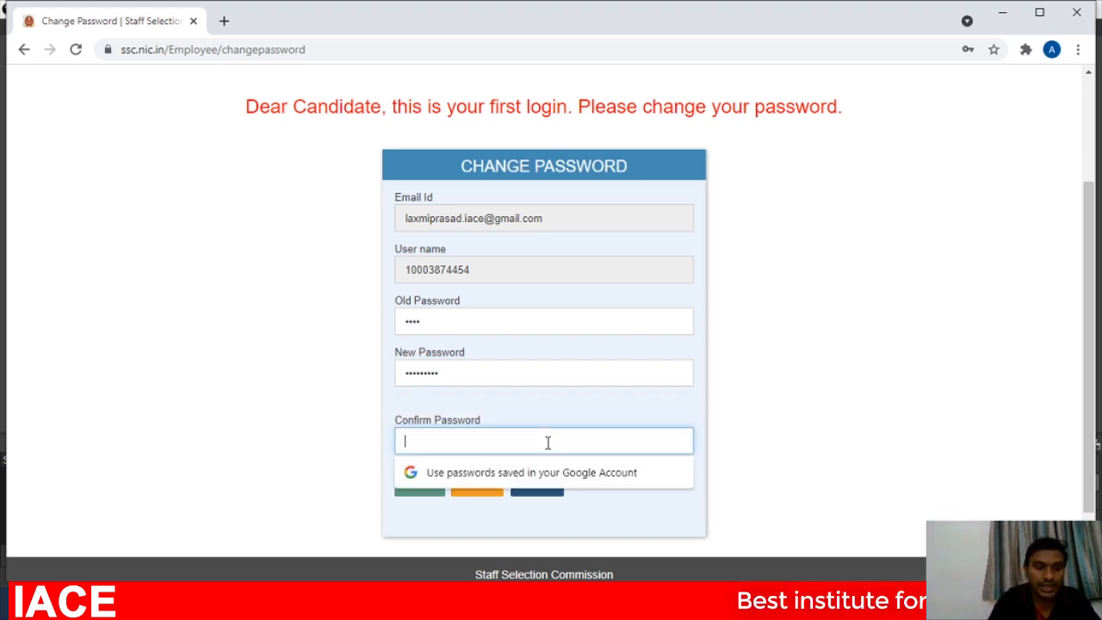
text(•••••)
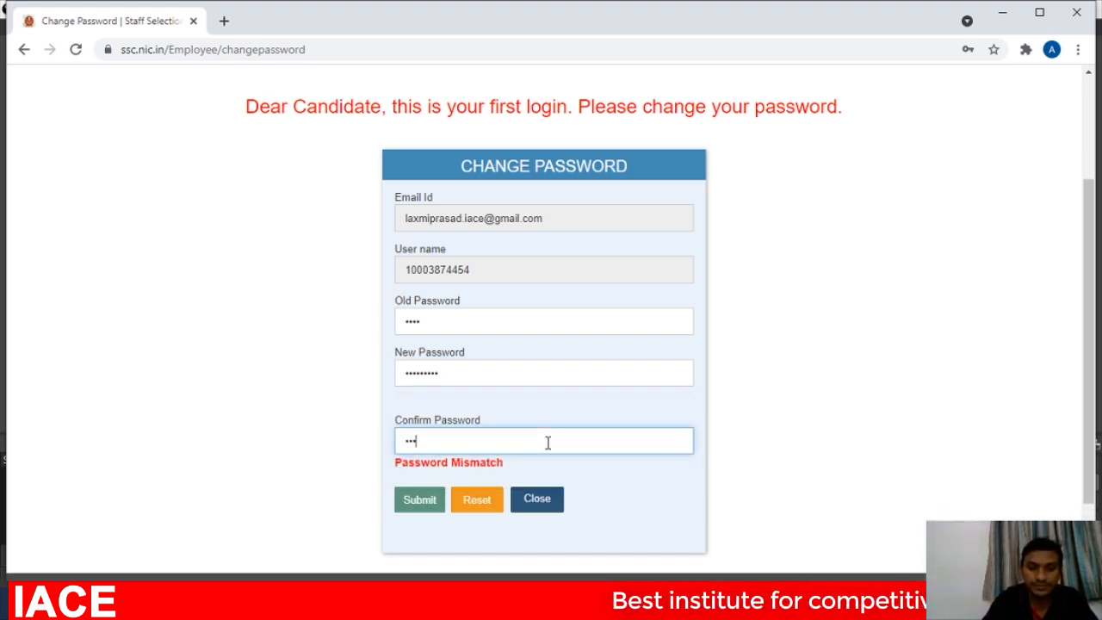
text(•)
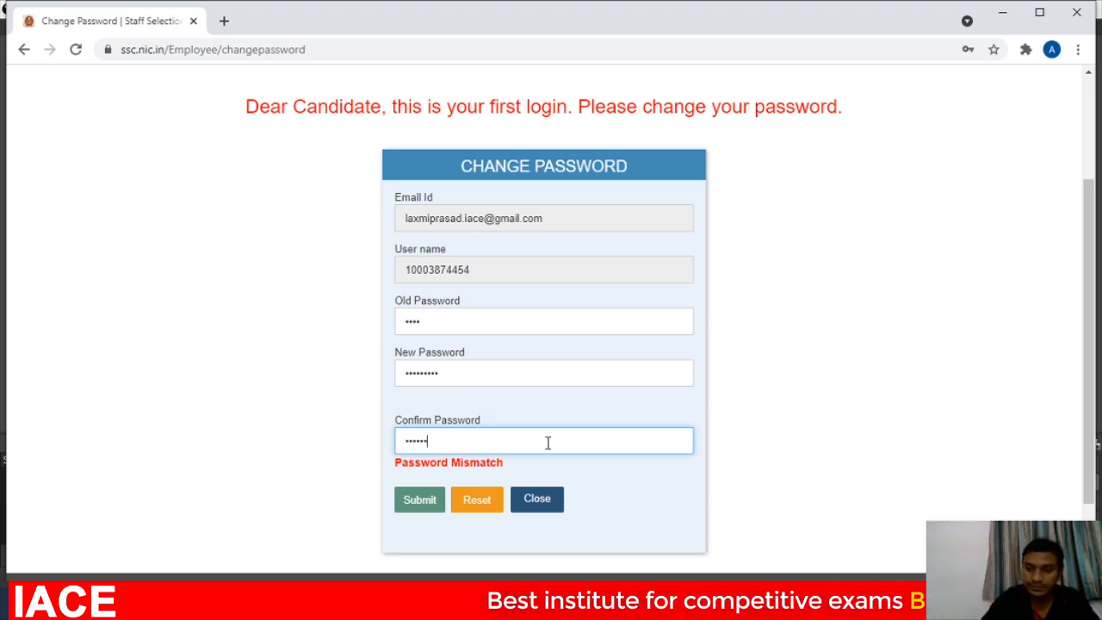
text(•)
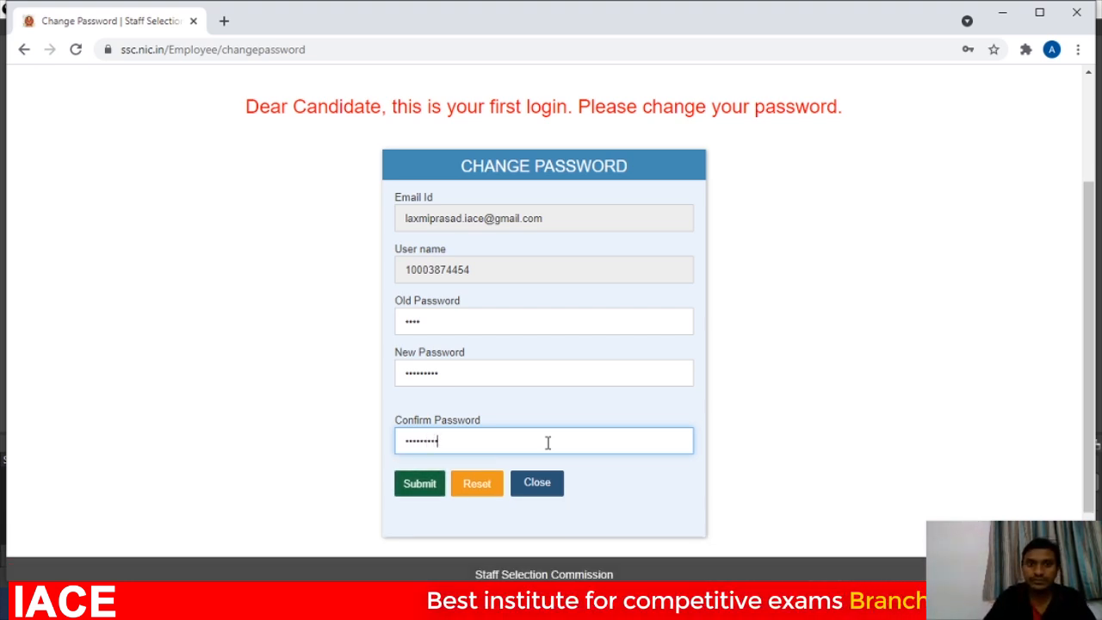
click(413, 485)
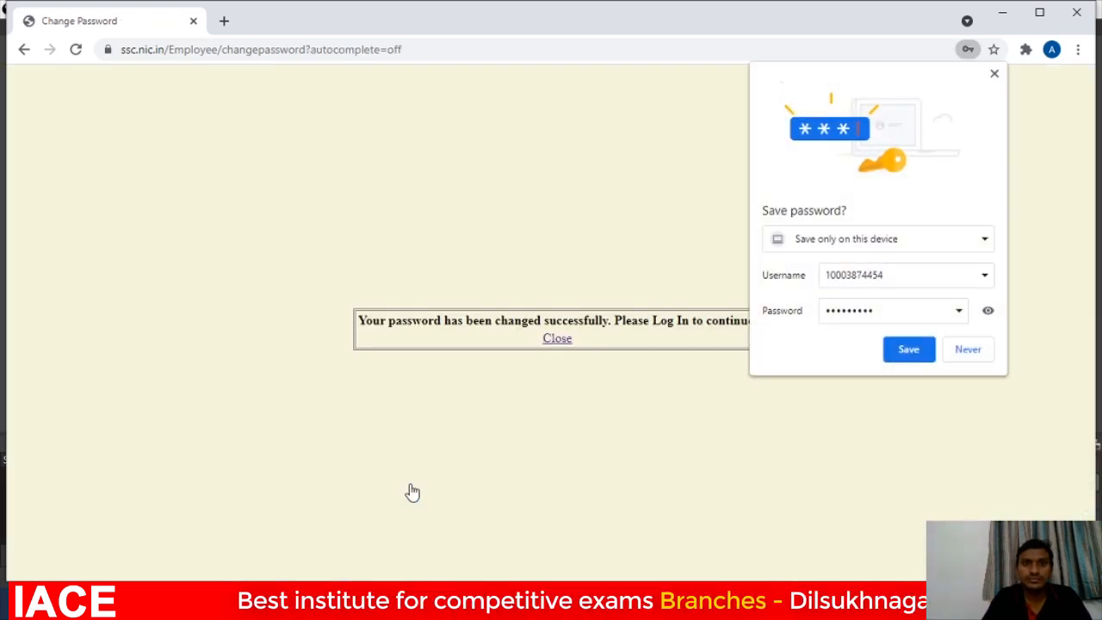
click(969, 350)
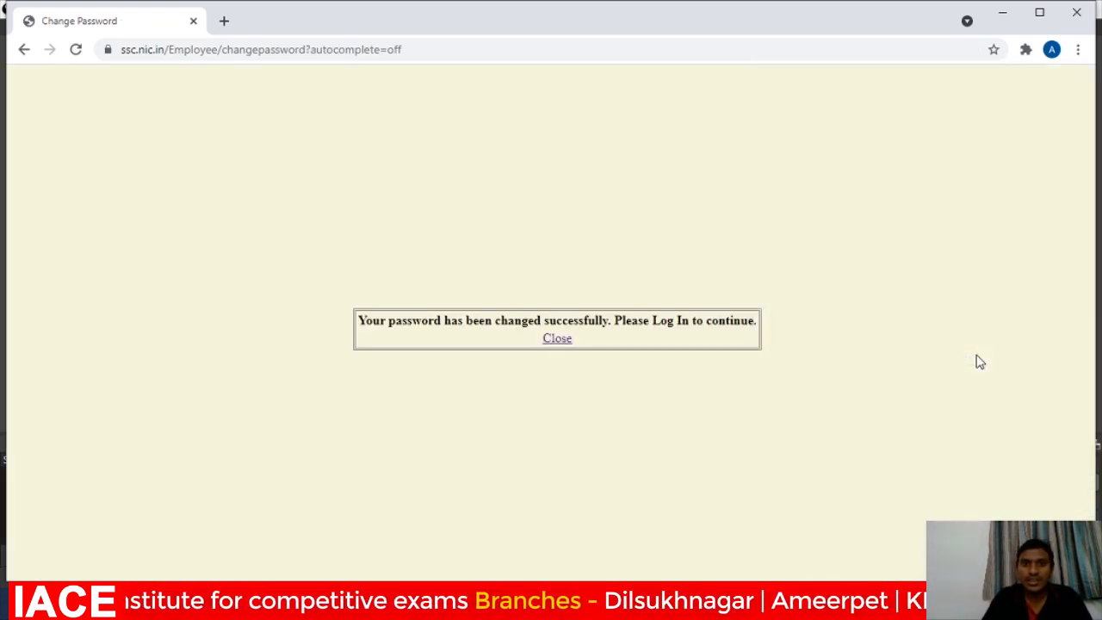
click(559, 341)
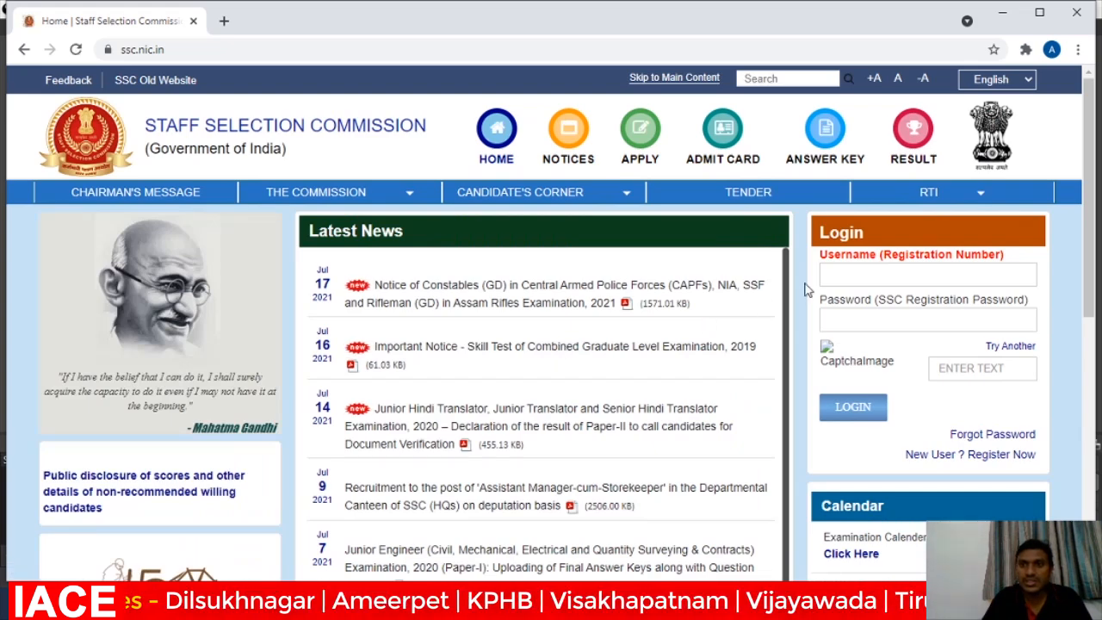
- Log in on the home page with the candidate's registration number, the new account password and the displayed captcha text
click(854, 276)
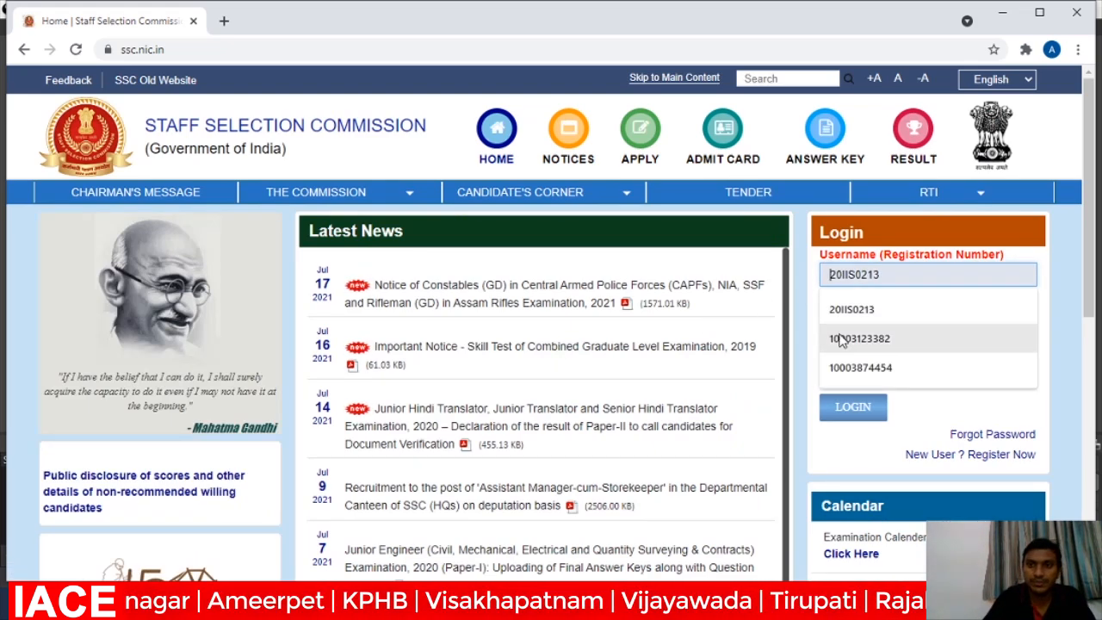
click(859, 367)
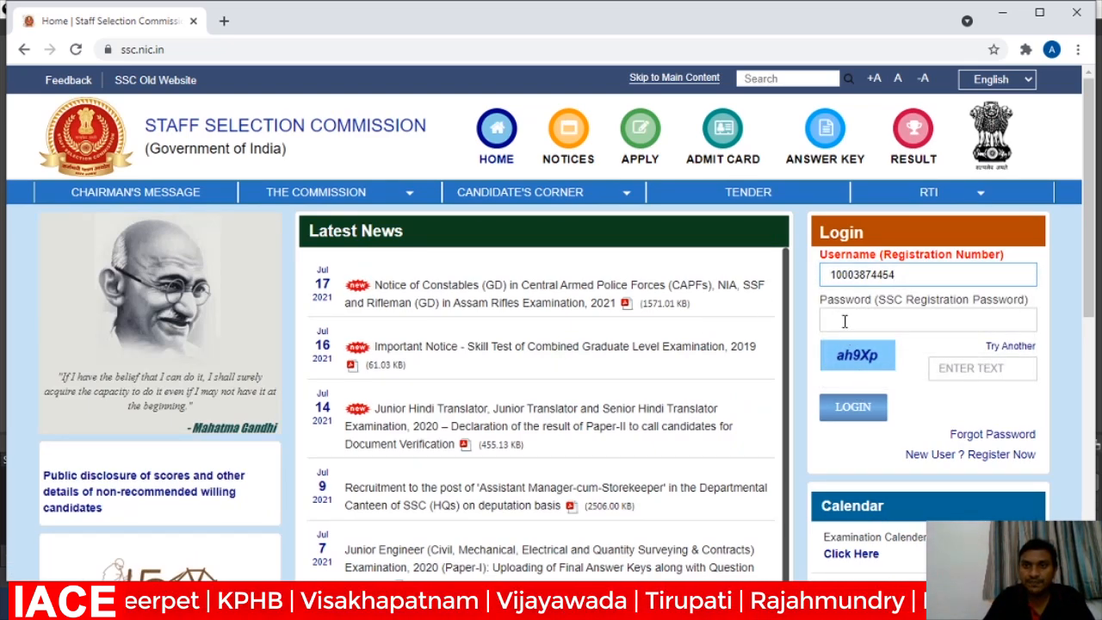
click(844, 317)
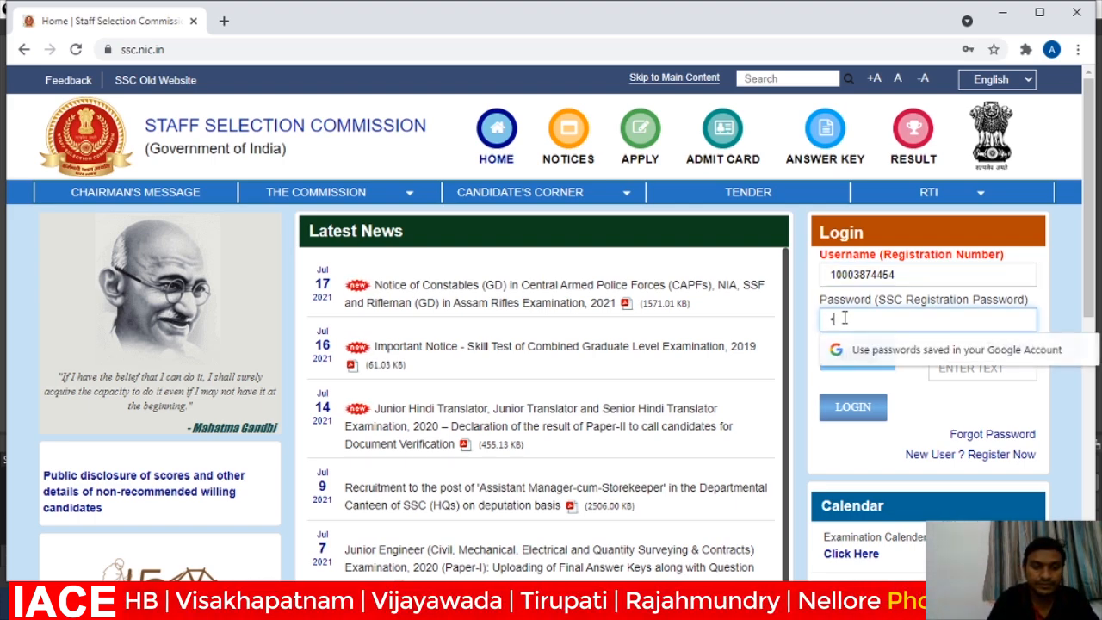
text(••••)
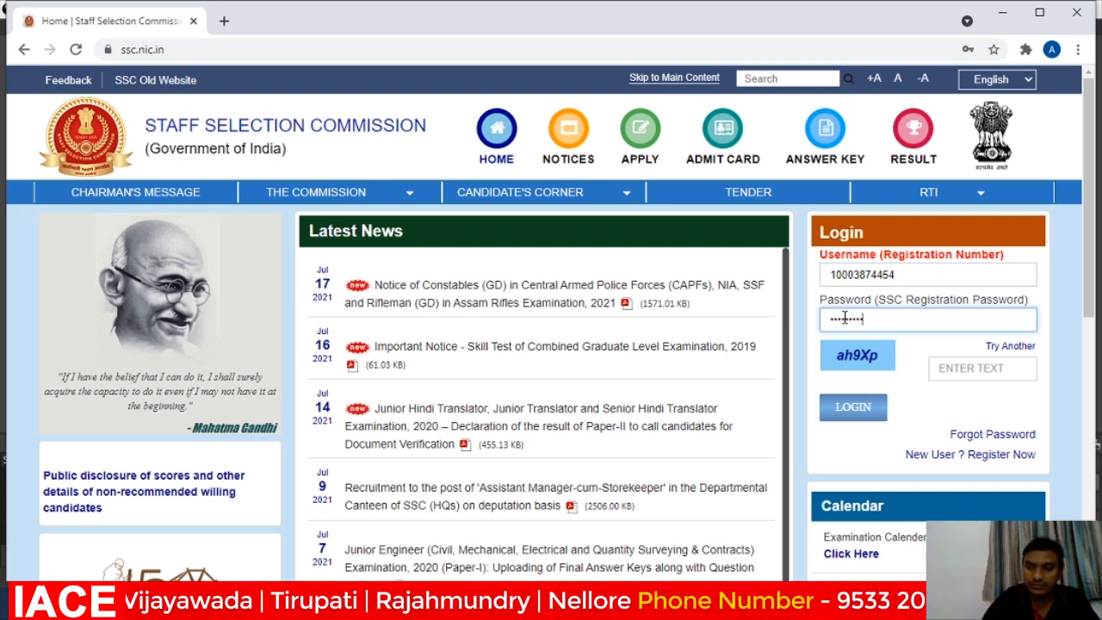
click(950, 366)
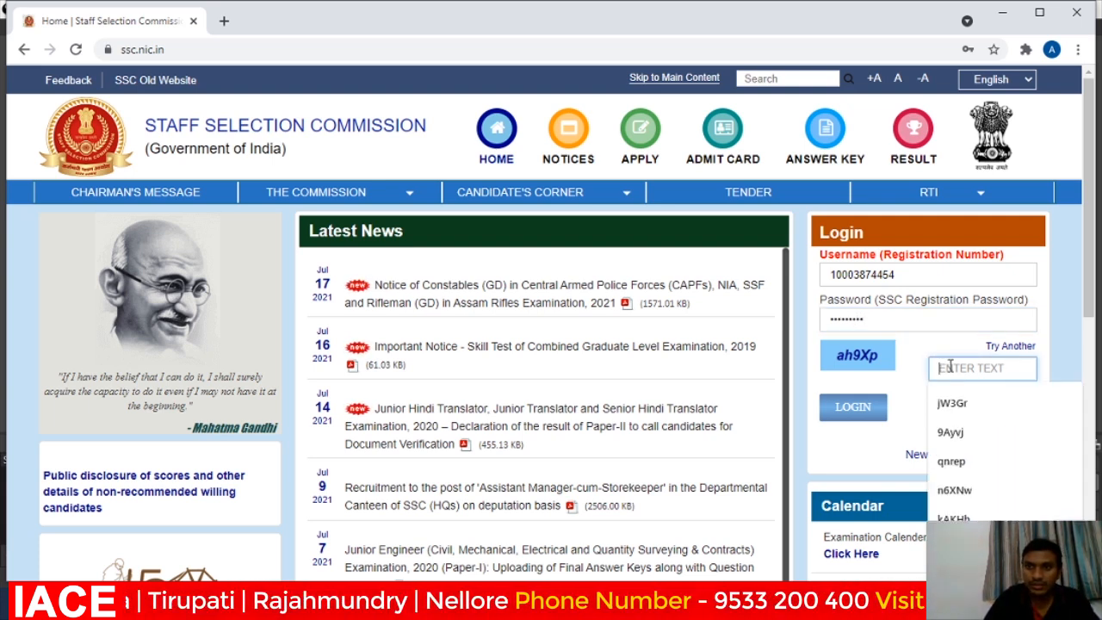
text(ah)
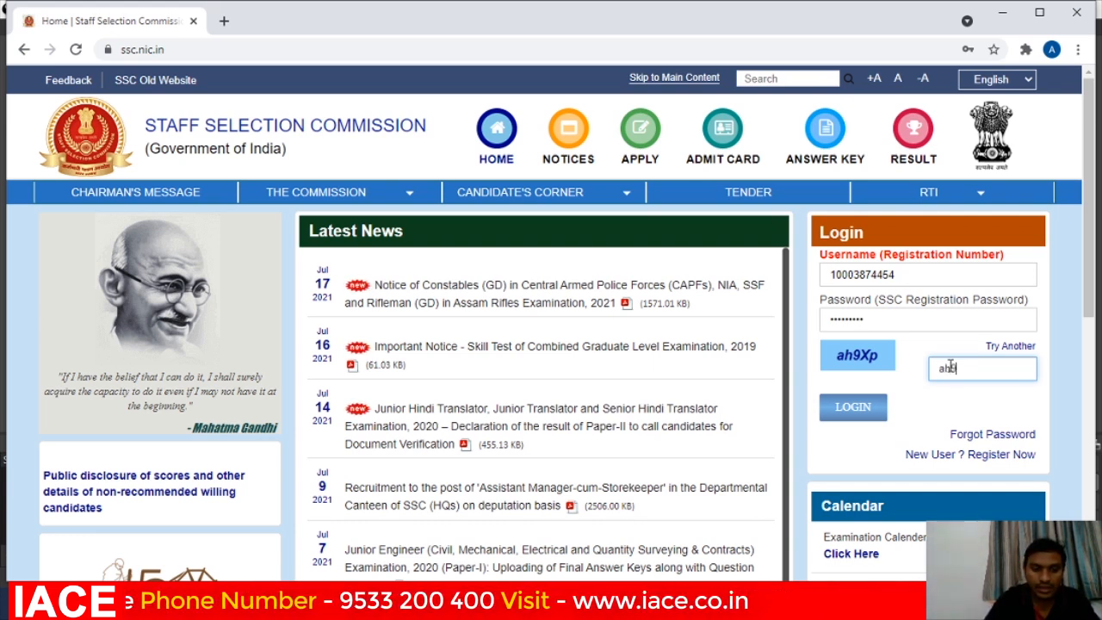
text(9Xp)
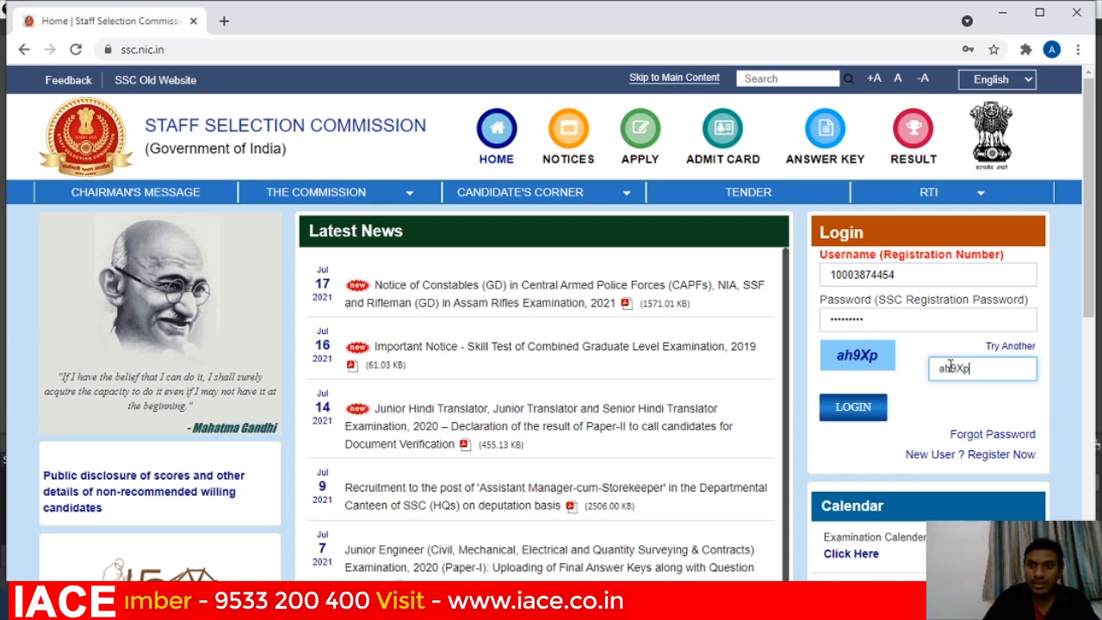
click(849, 411)
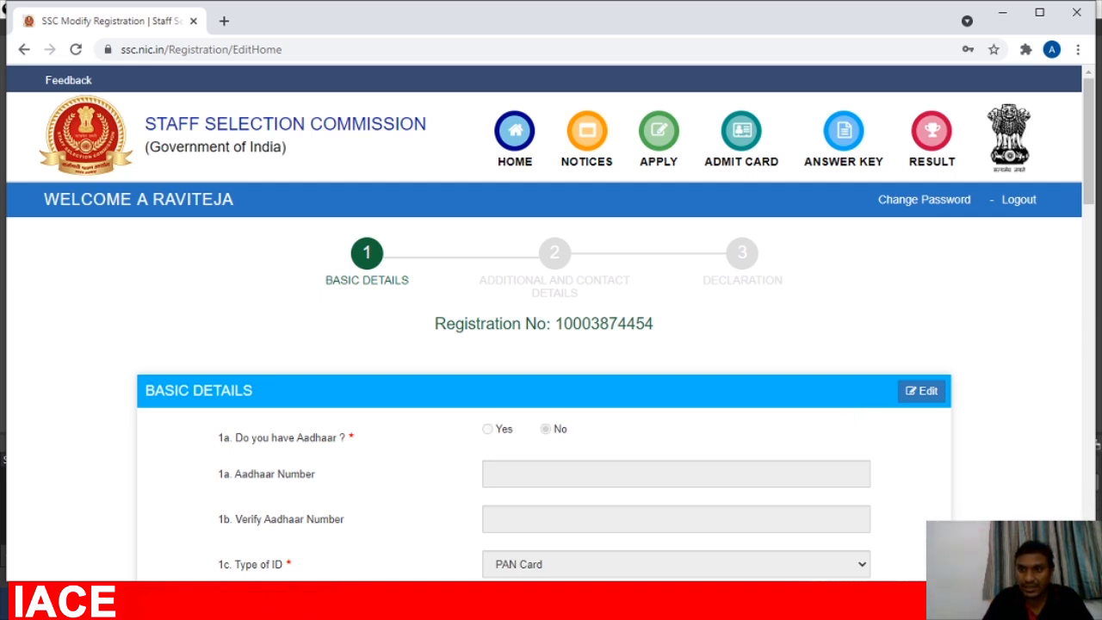
- Proceed from the Basic Details to the Additional and Contact Details section of the registration form
scroll(550, 344, down, 3)
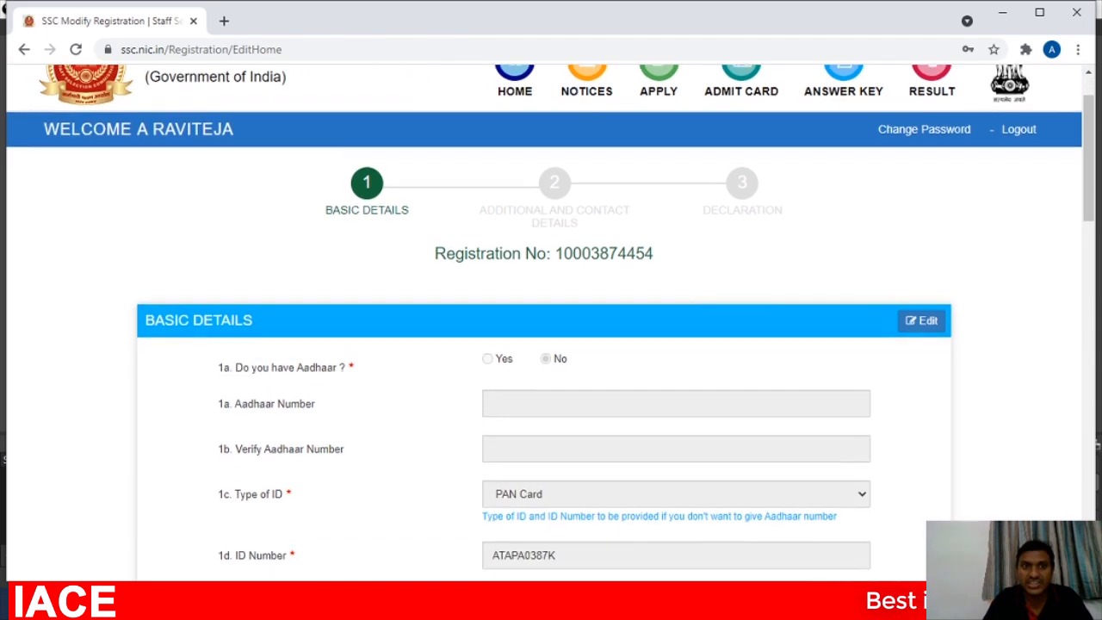
scroll(551, 344, down, 15)
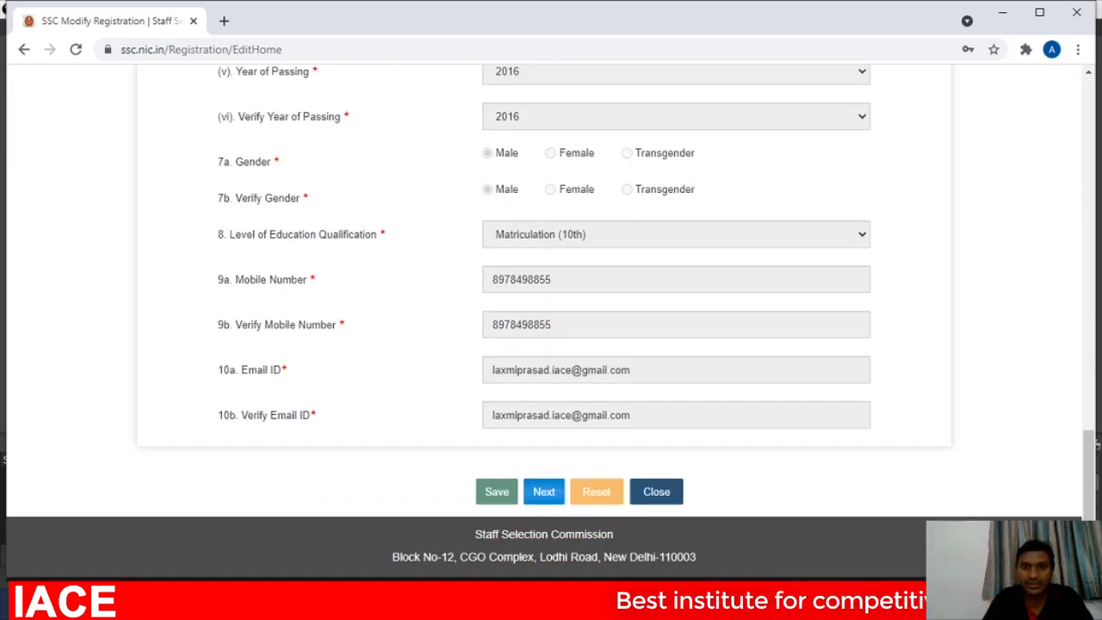
click(542, 494)
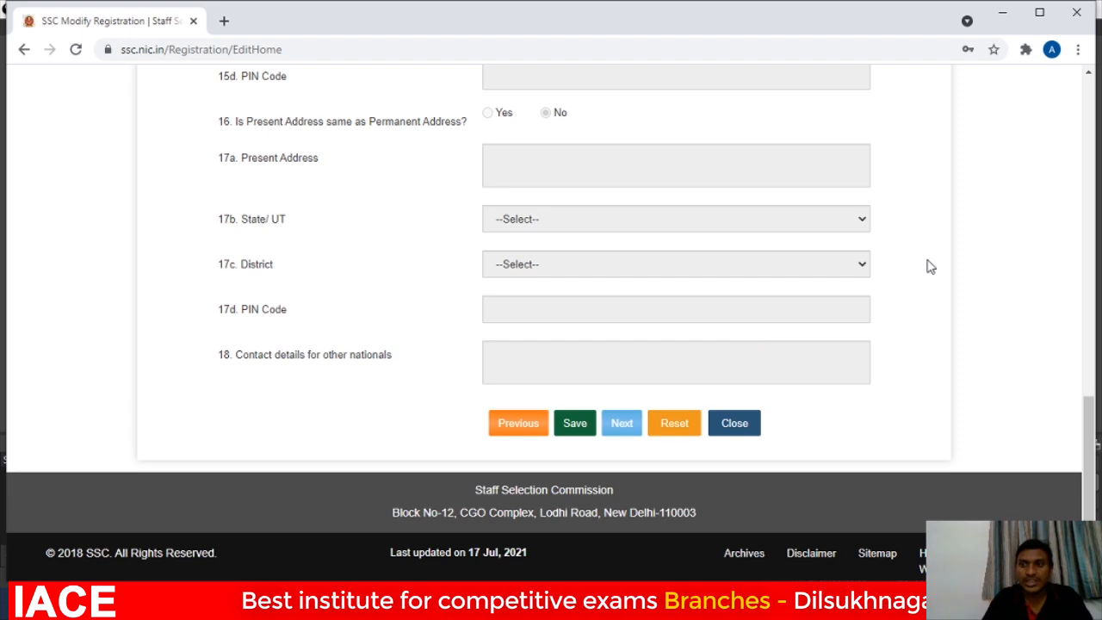
- Set both Category and Verify Category to General and the Nationality to Citizen of India
click(1087, 75)
scroll(662, 212, up, 10)
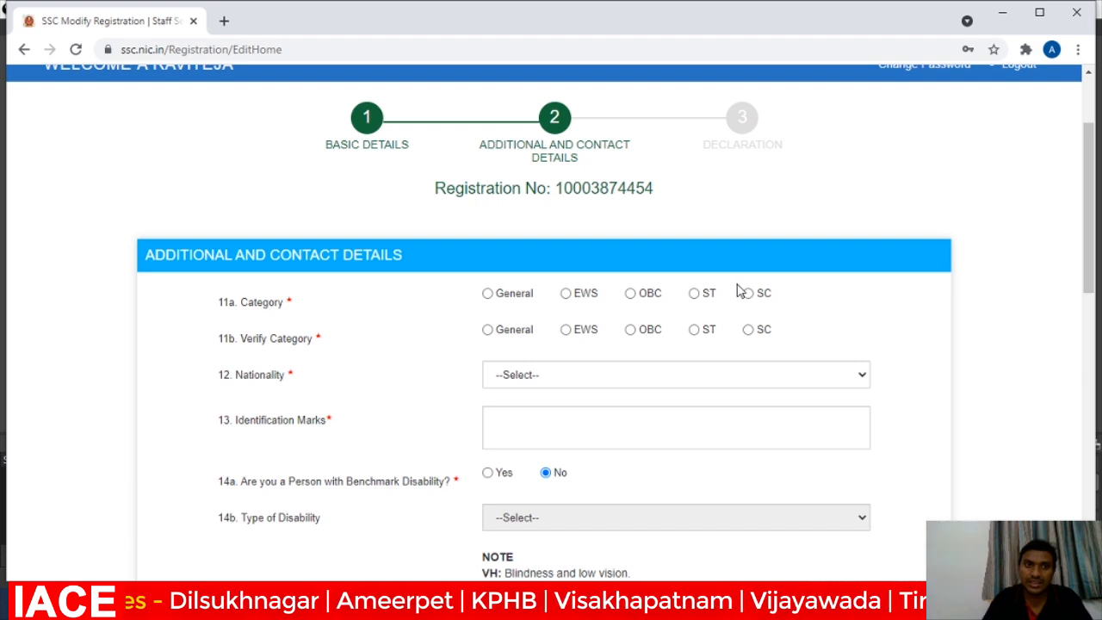
click(487, 294)
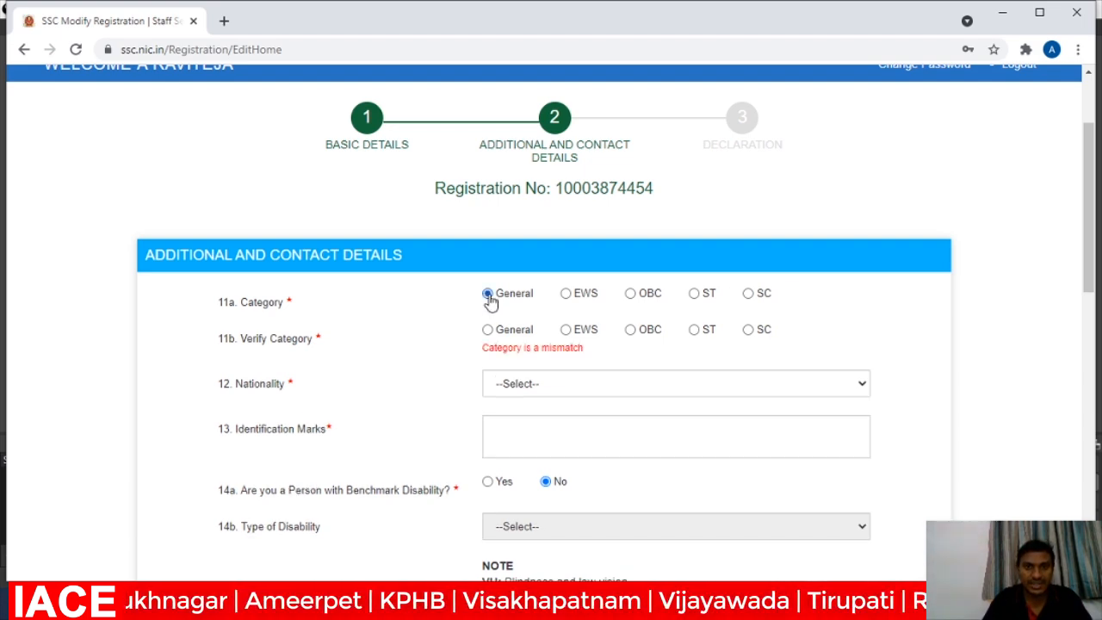
click(488, 331)
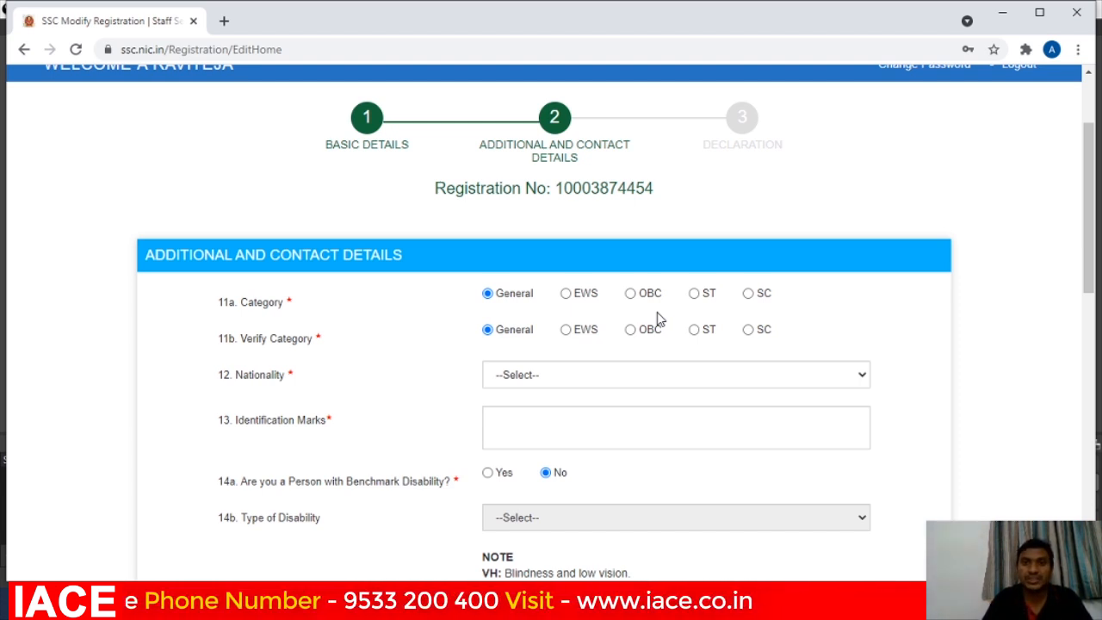
click(862, 376)
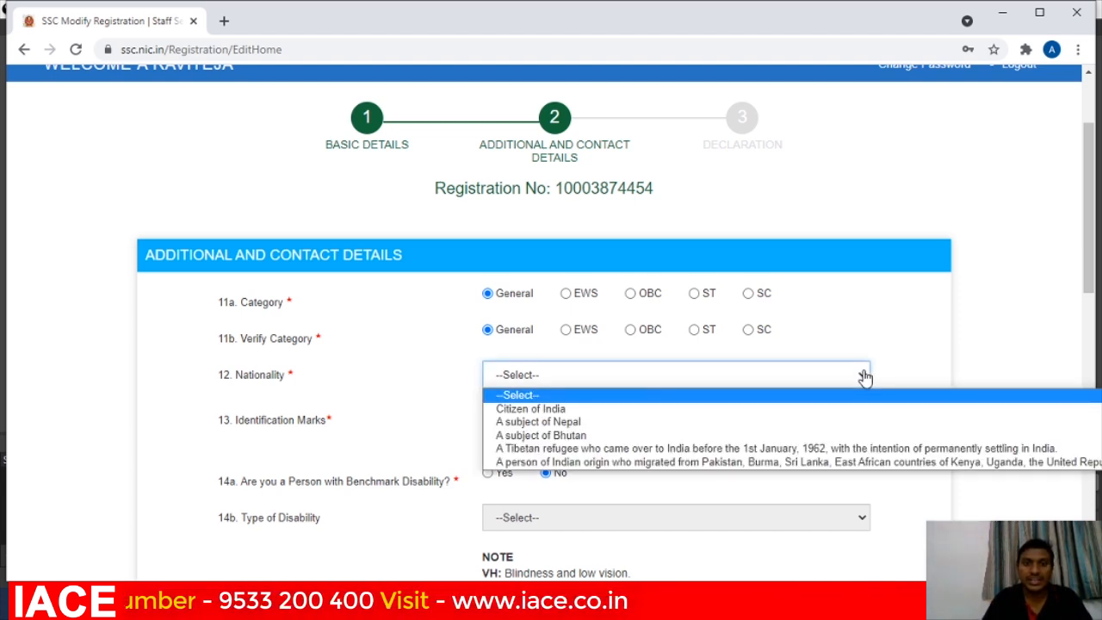
click(751, 420)
- Enter "A MOLE ON RIGHT PALM" as the Identification Marks
click(733, 435)
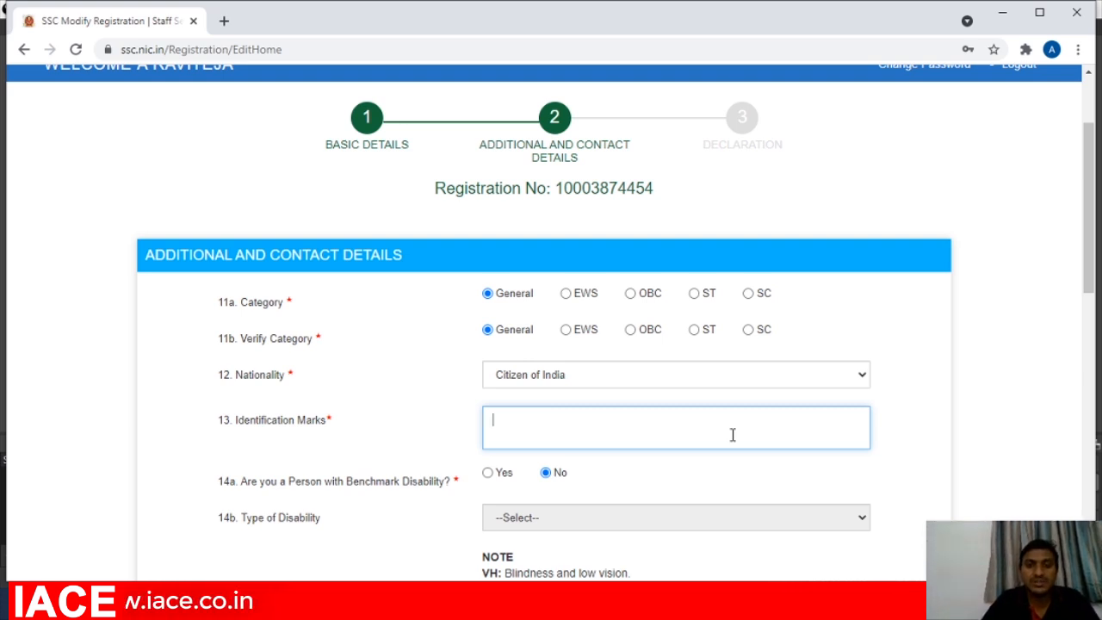
text(A )
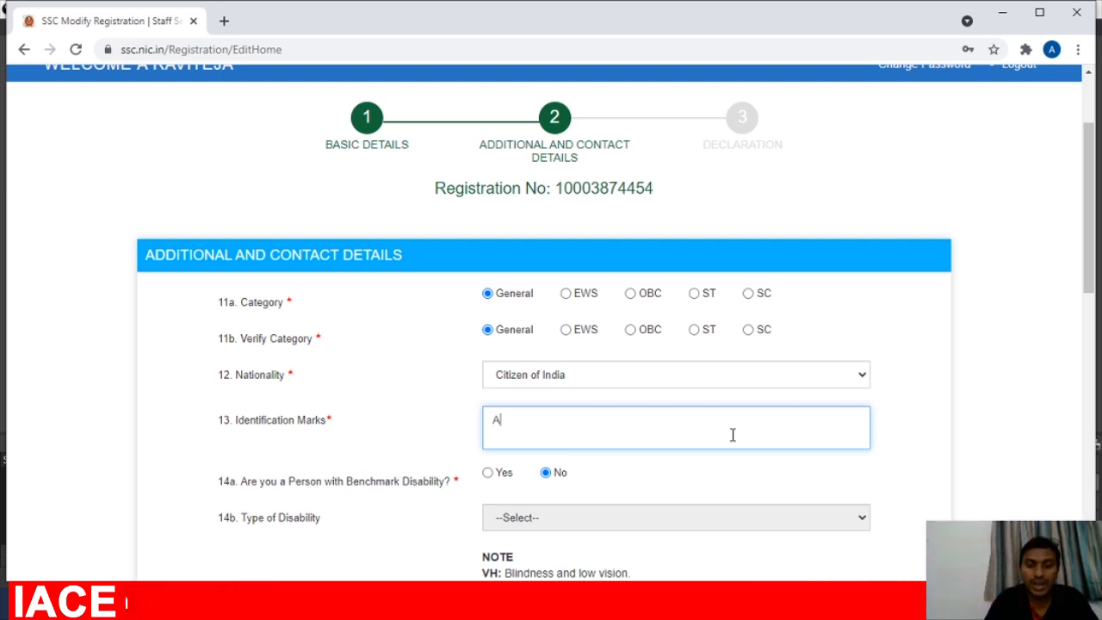
text(MOLE )
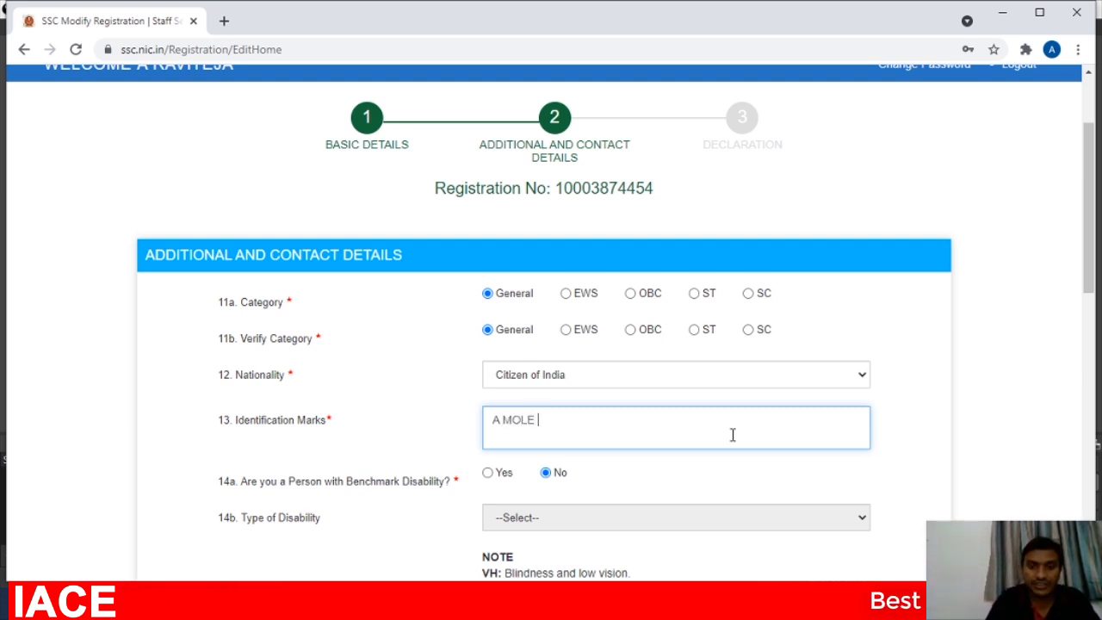
text(ON PALM)
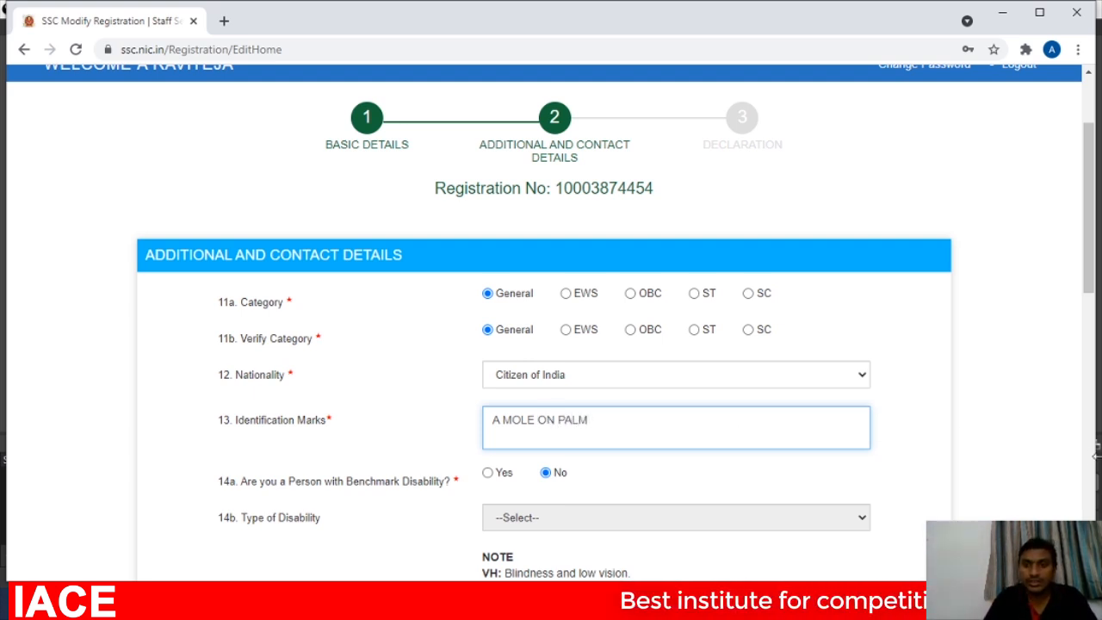
click(559, 420)
text(RIG)
text(HR)
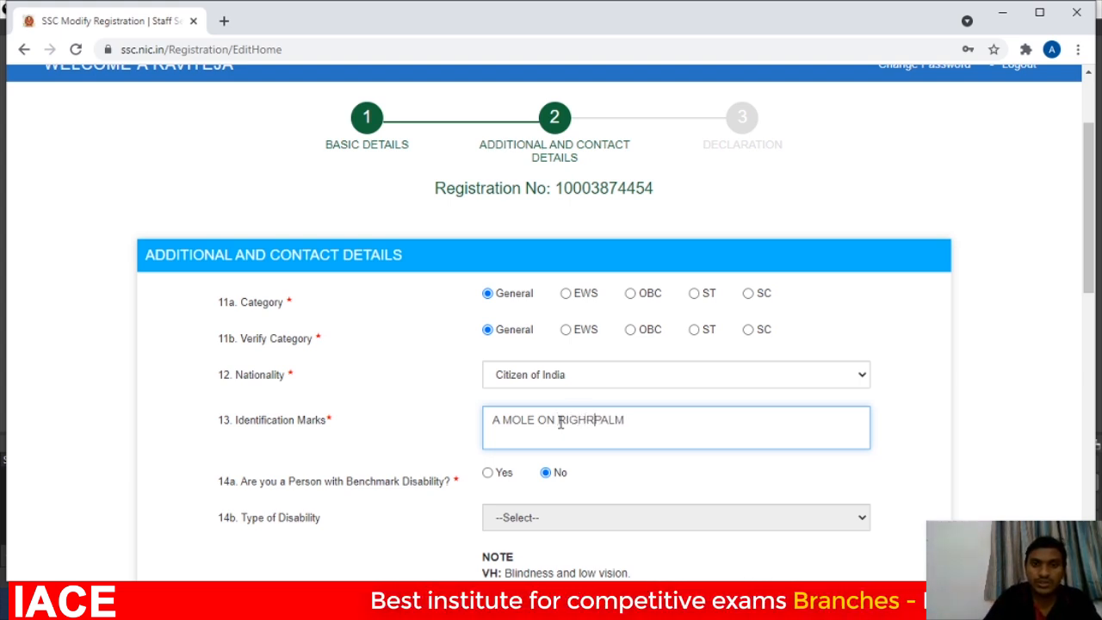
key(BackSpace)
text(T)
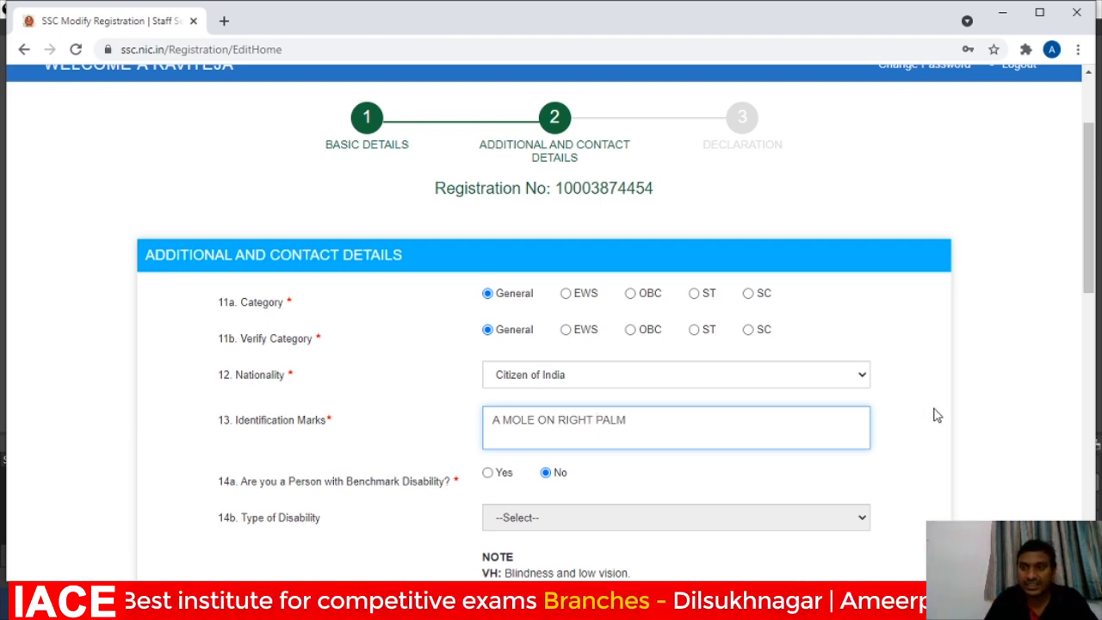
- Fill in the candidate's permanent address and PIN code from the saved browser entry, with State/UT Andhra Pradesh, and set the District to Srikakulam
scroll(551, 344, down, 10)
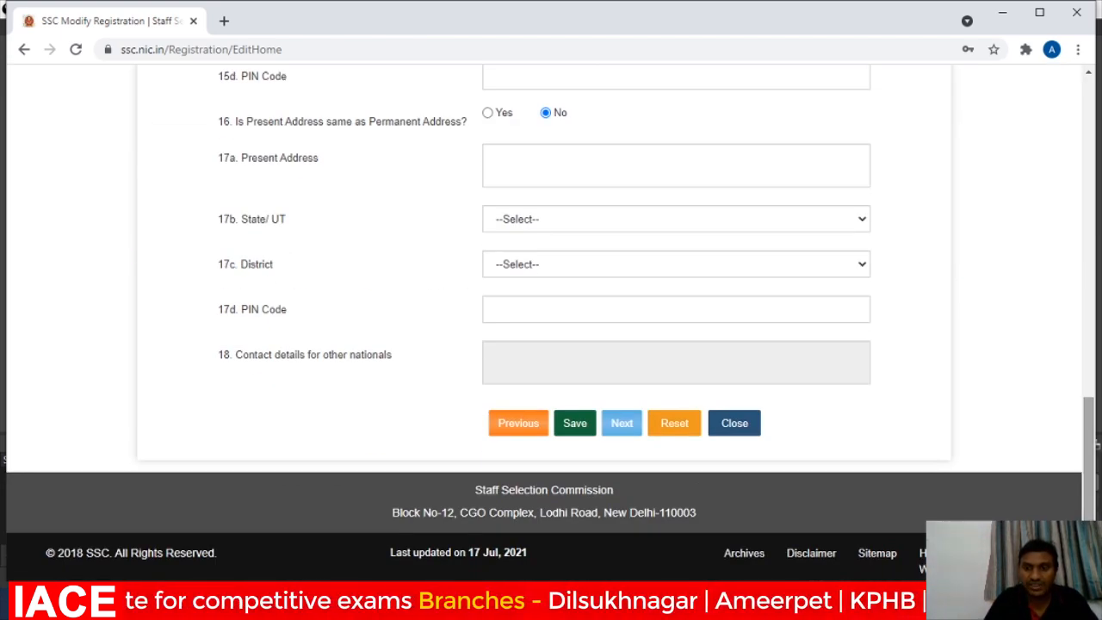
click(1089, 74)
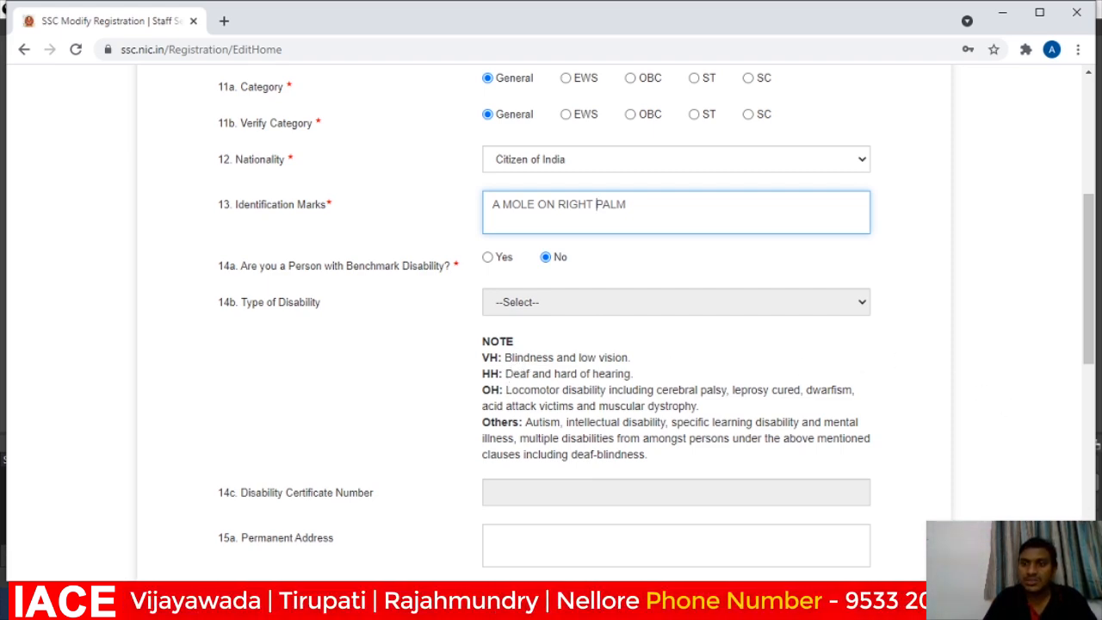
scroll(551, 310, down, 5)
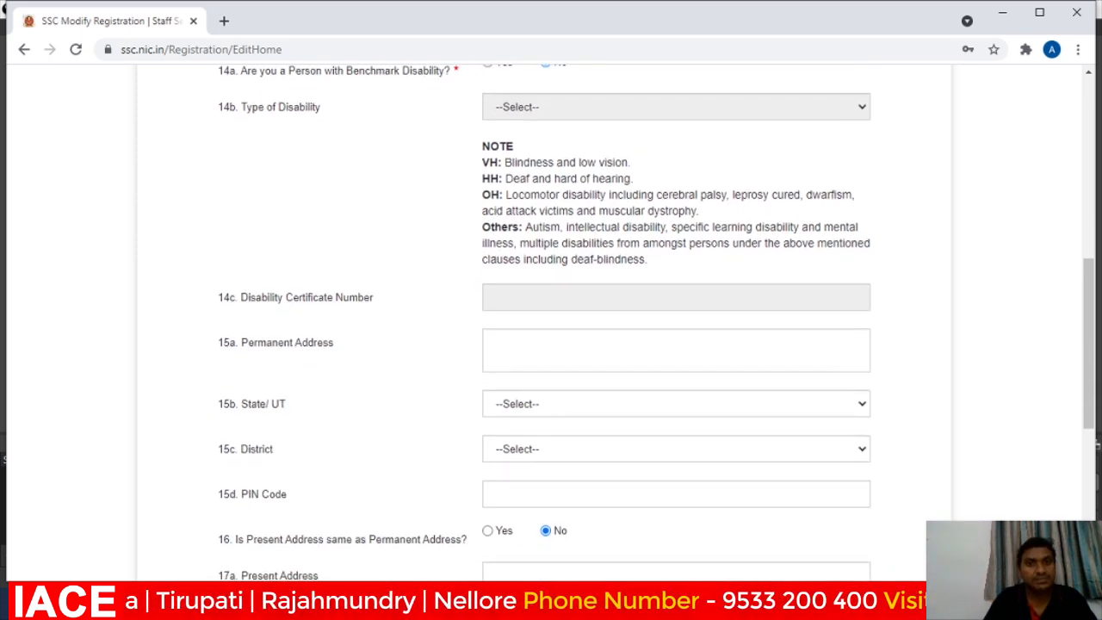
scroll(735, 231, down, 2)
click(699, 222)
click(555, 270)
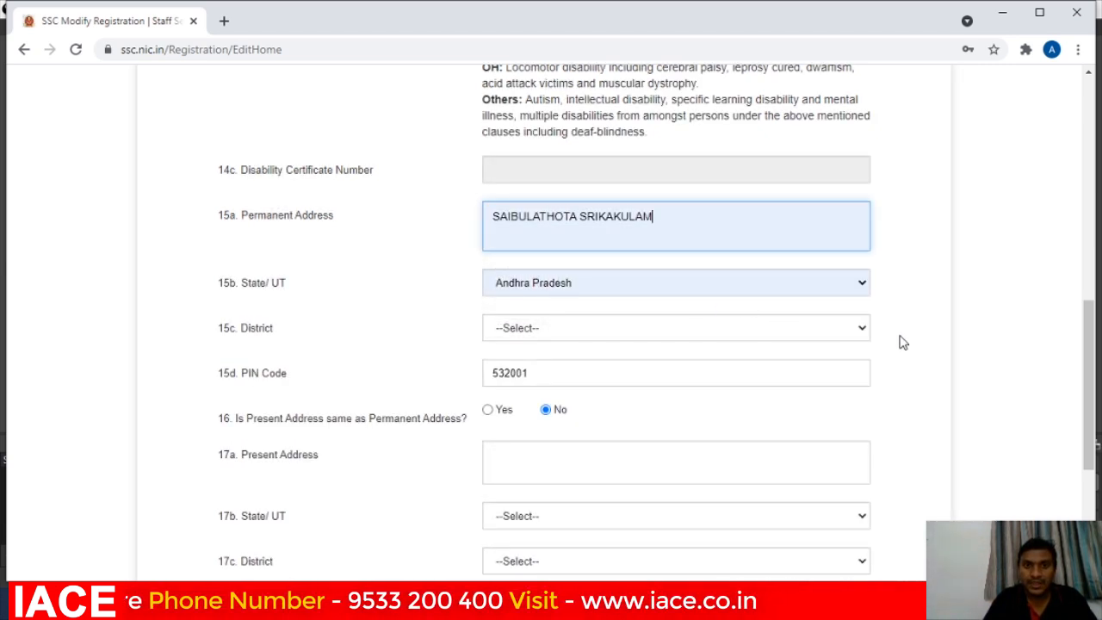
click(865, 331)
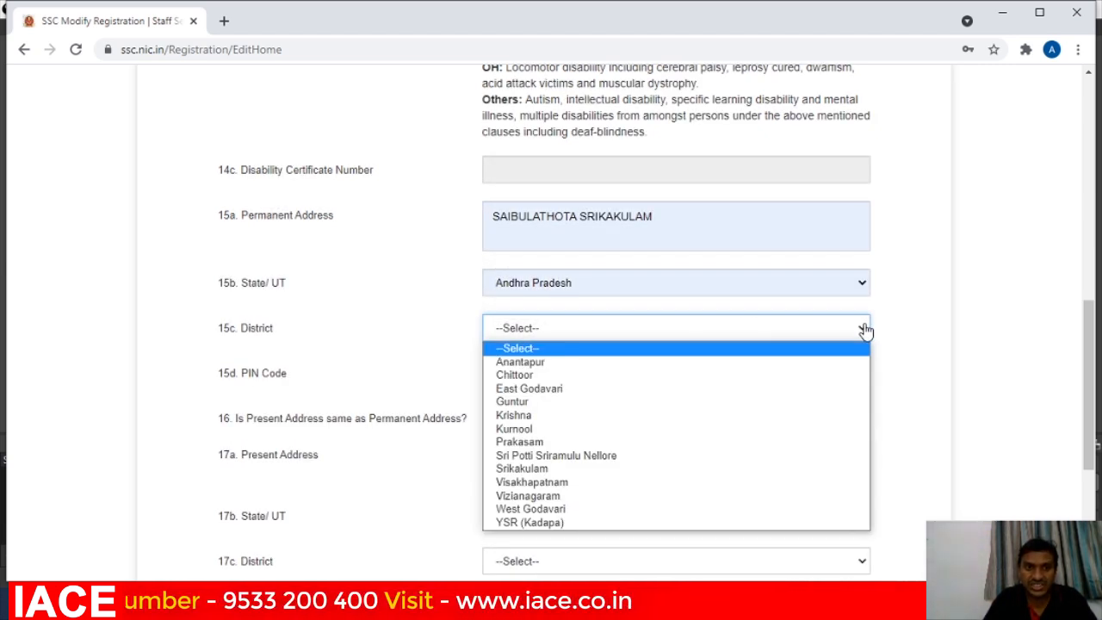
click(647, 468)
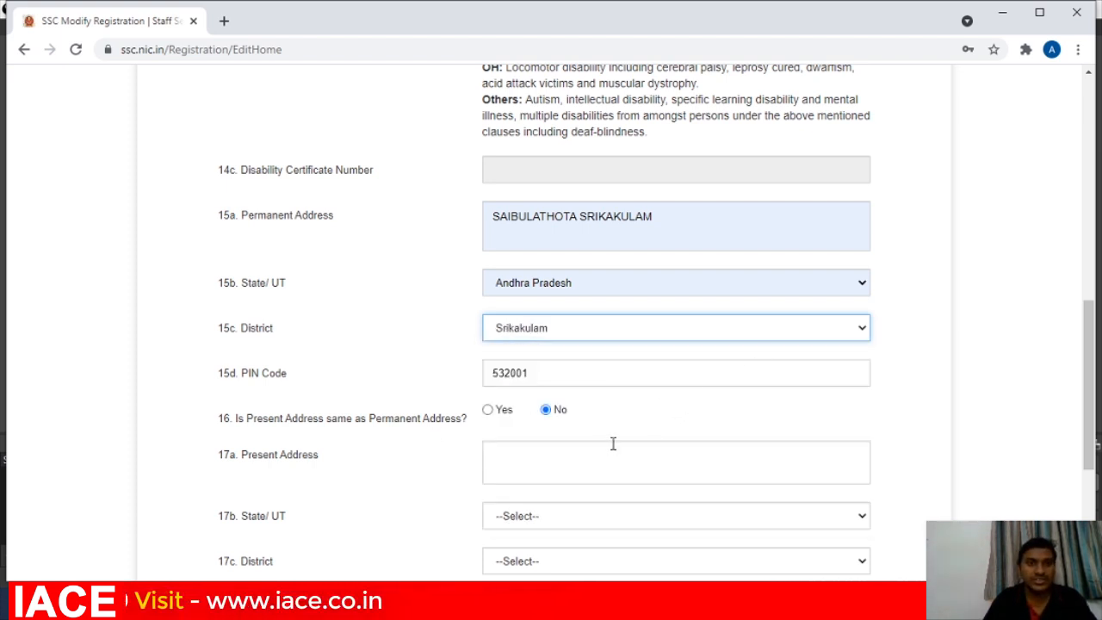
- Mark the present address as the same as the permanent address and save the additional and contact details
scroll(551, 327, down, 3)
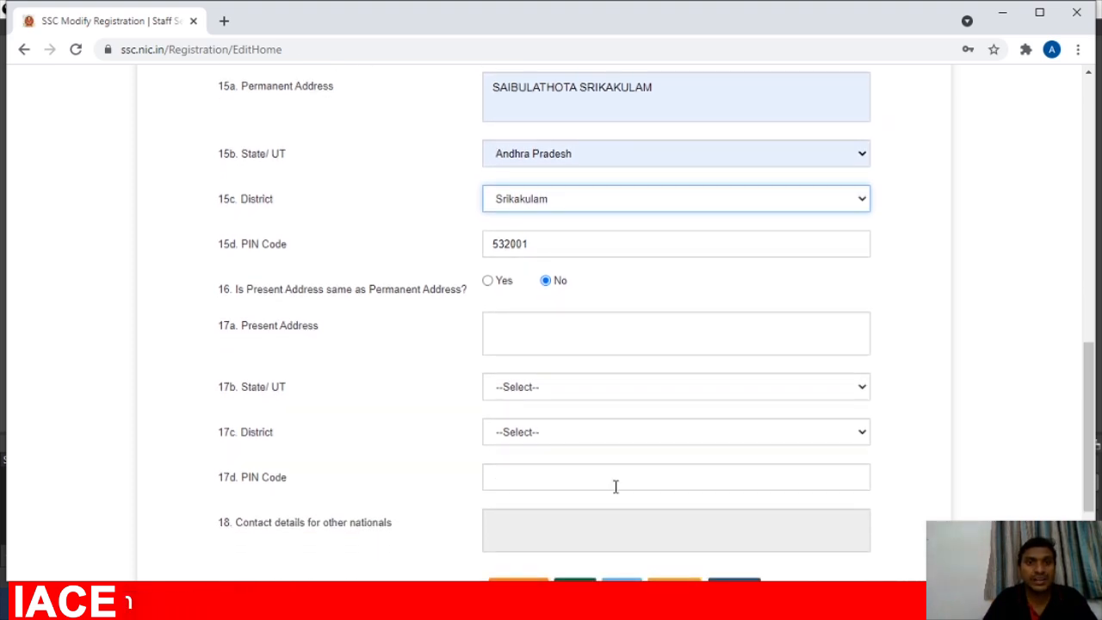
click(487, 282)
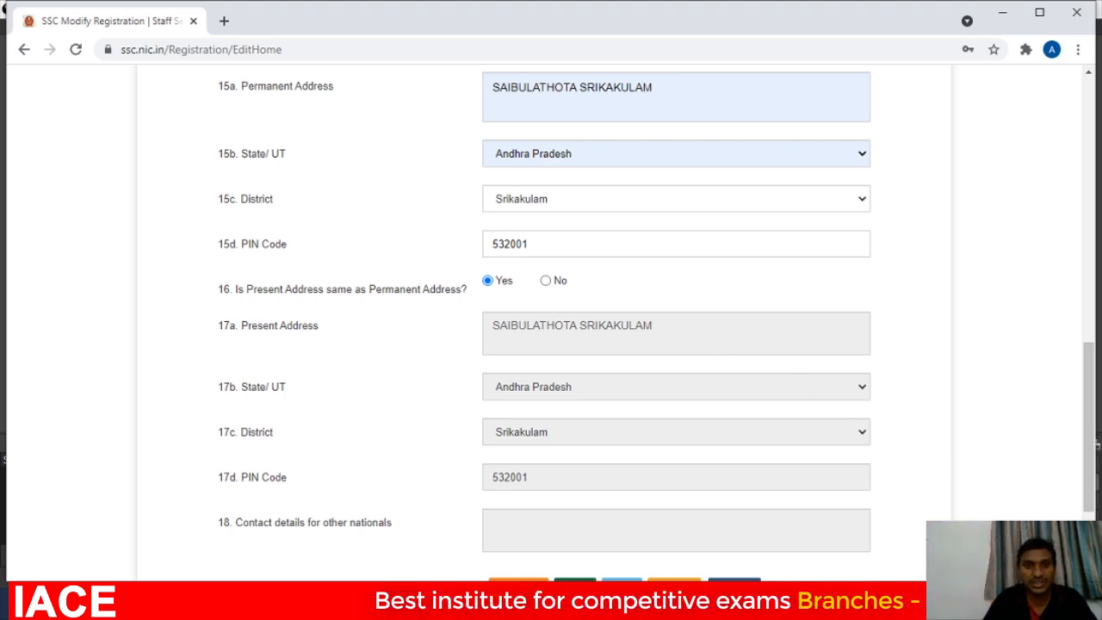
scroll(550, 323, down, 3)
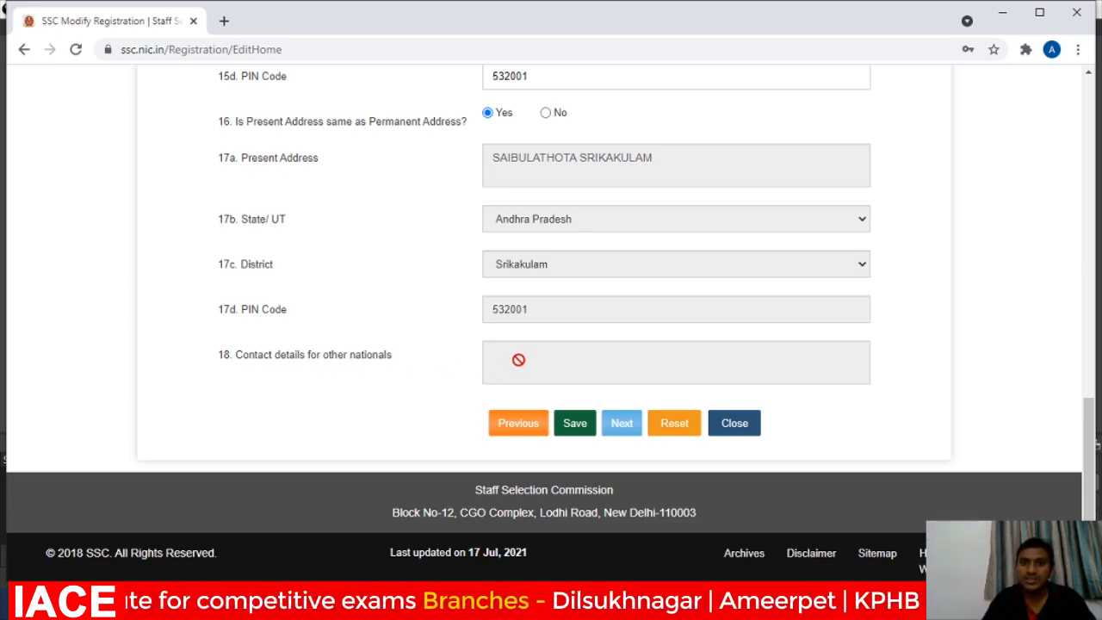
click(574, 423)
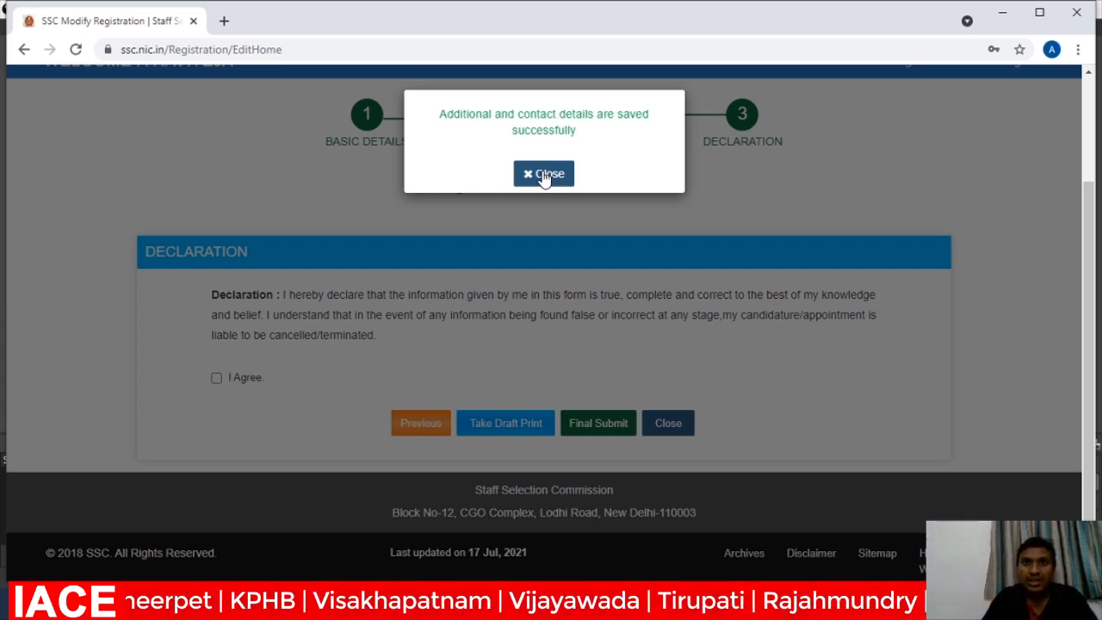
- Agree to the declaration and review the draft print of the registration before returning to the declaration page
click(544, 174)
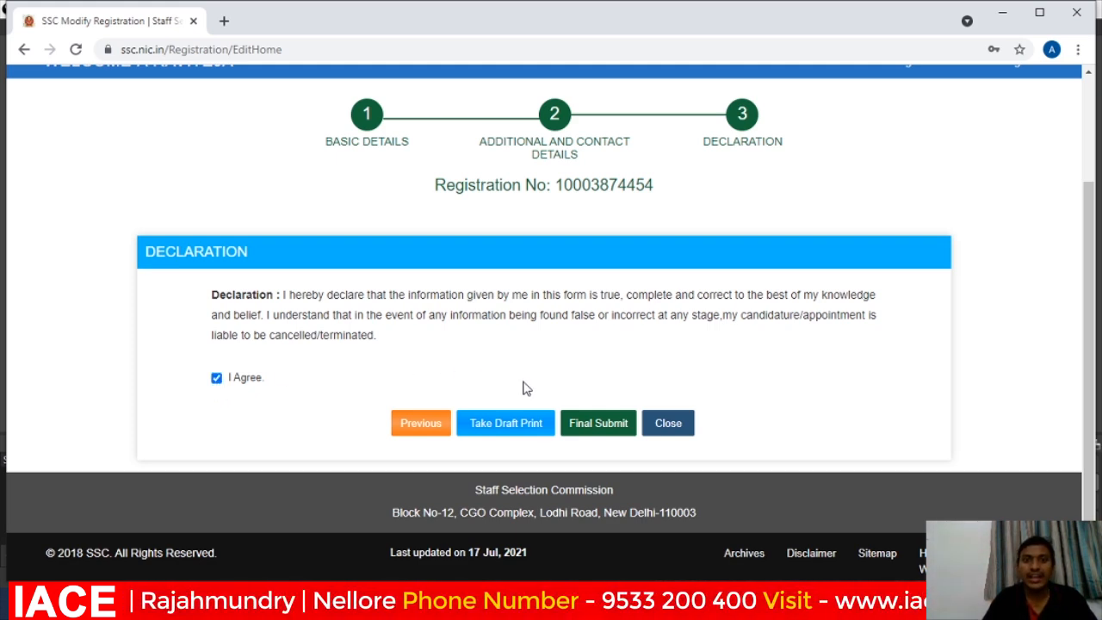
click(506, 434)
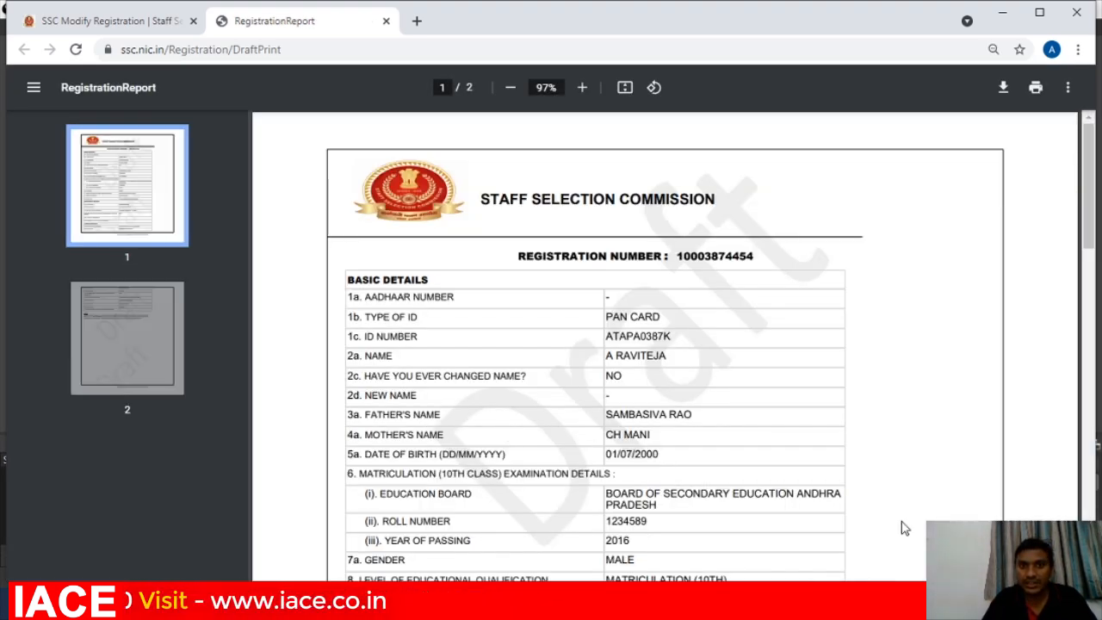
scroll(664, 344, down, 10)
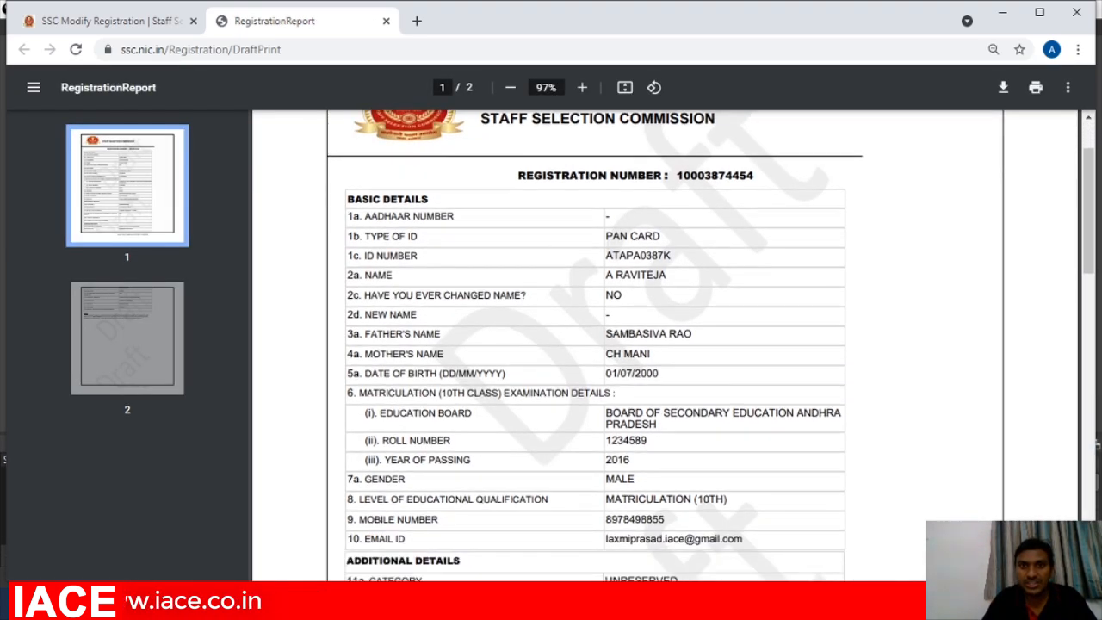
scroll(947, 348, down, 3)
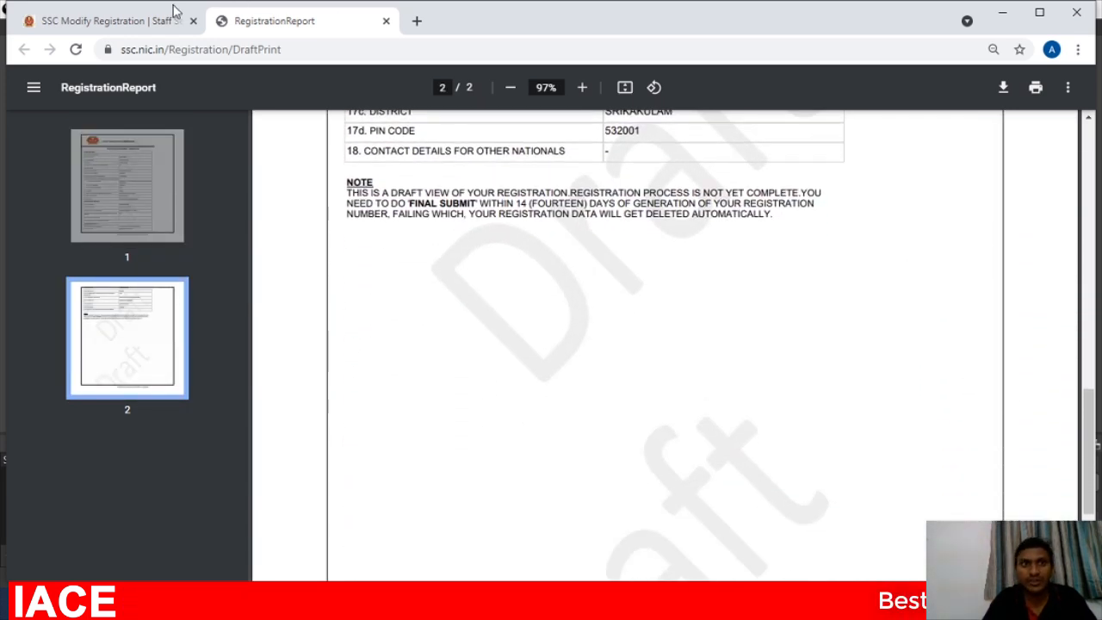
click(153, 25)
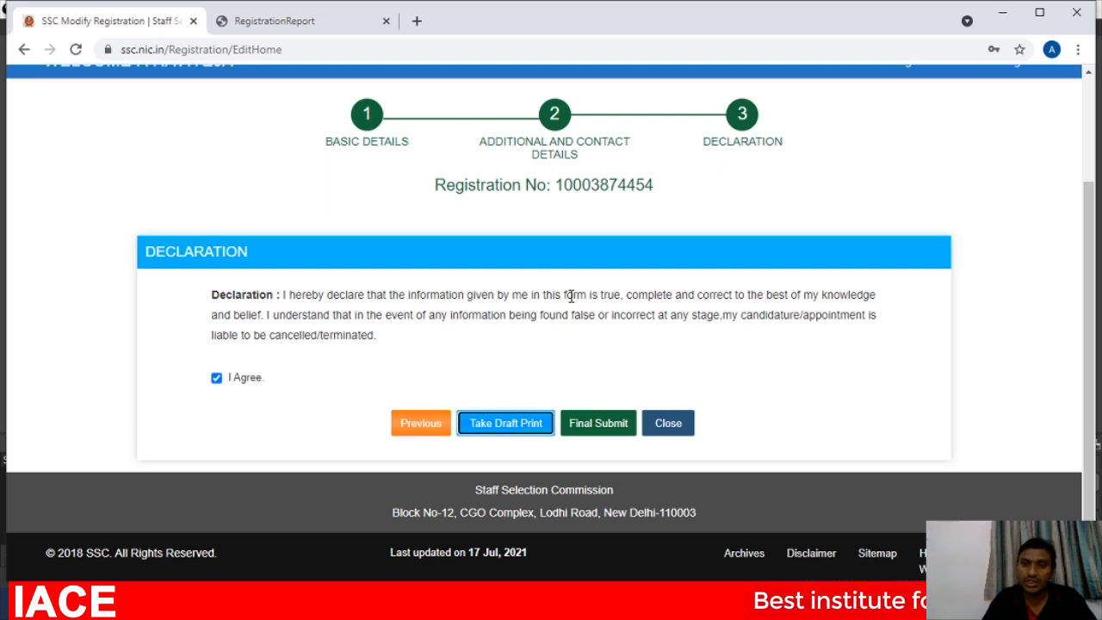
- Make the final submission of the registration, entering the mobile OTP and the captcha text
click(591, 429)
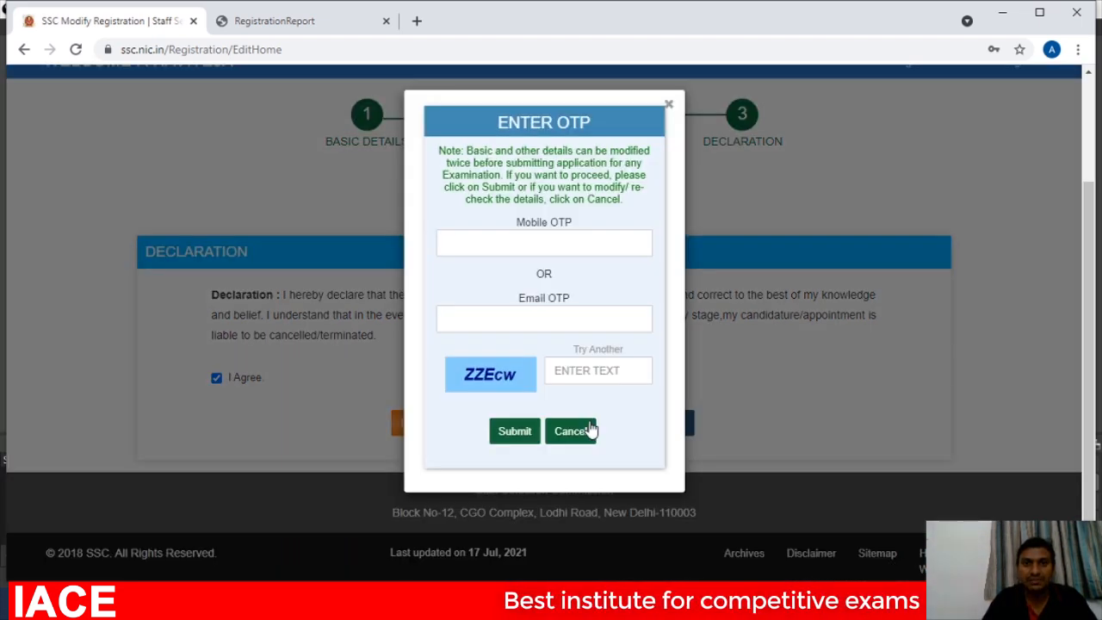
click(519, 246)
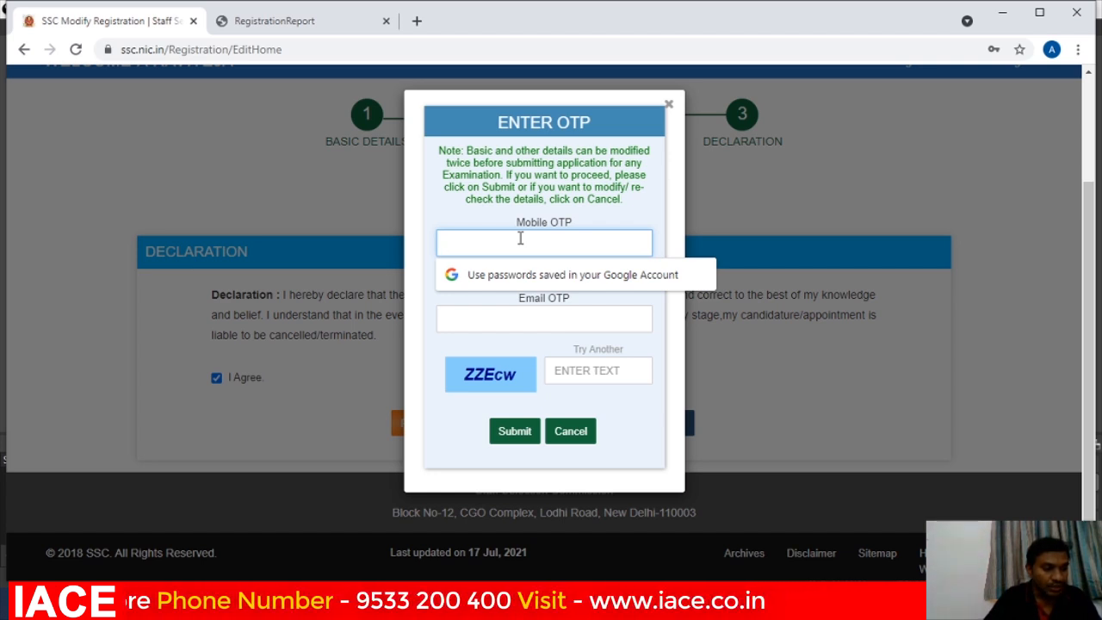
text(•)
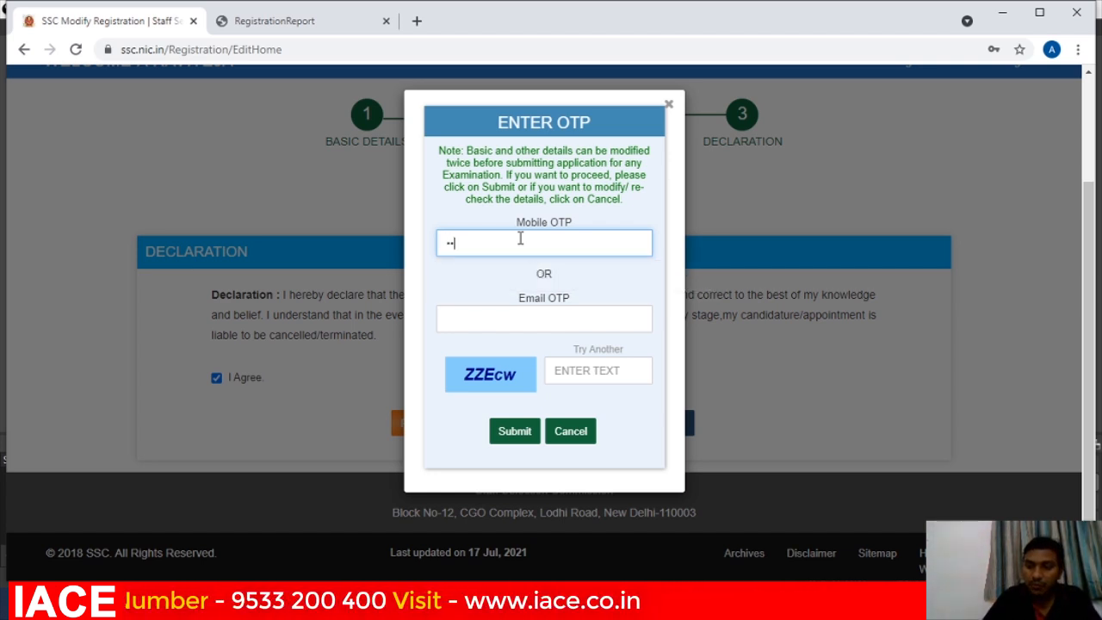
click(571, 372)
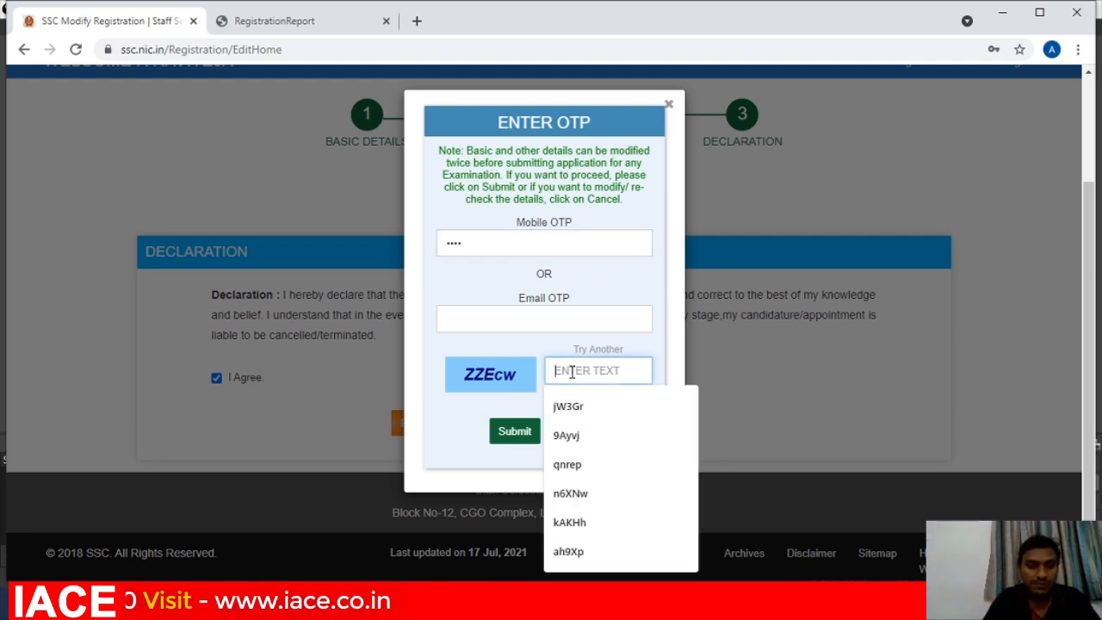
text(ZZ)
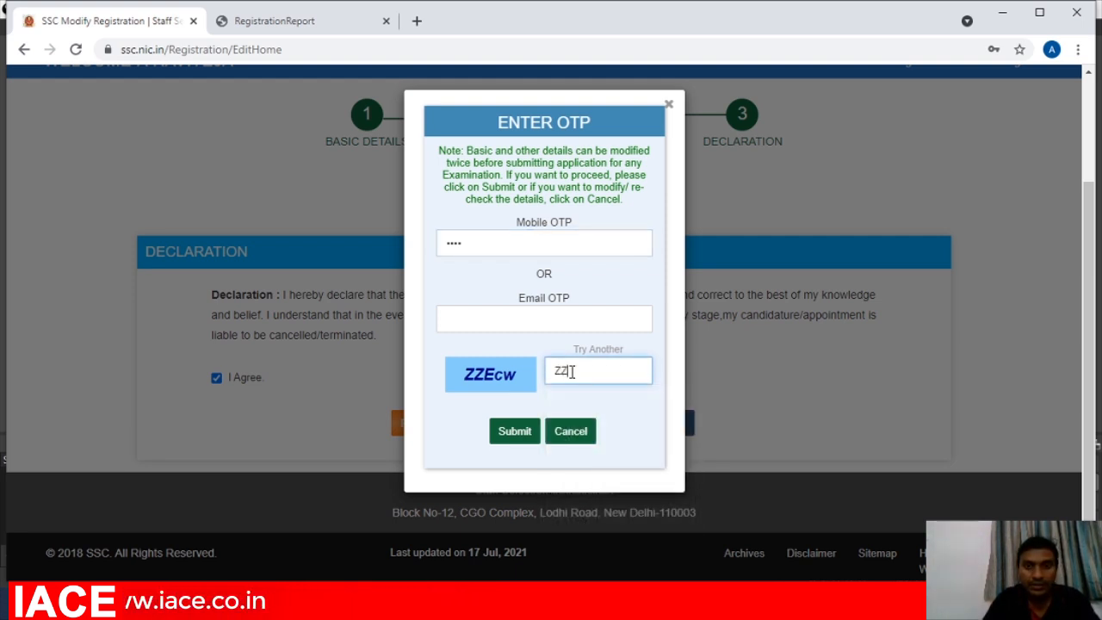
text(Ecw)
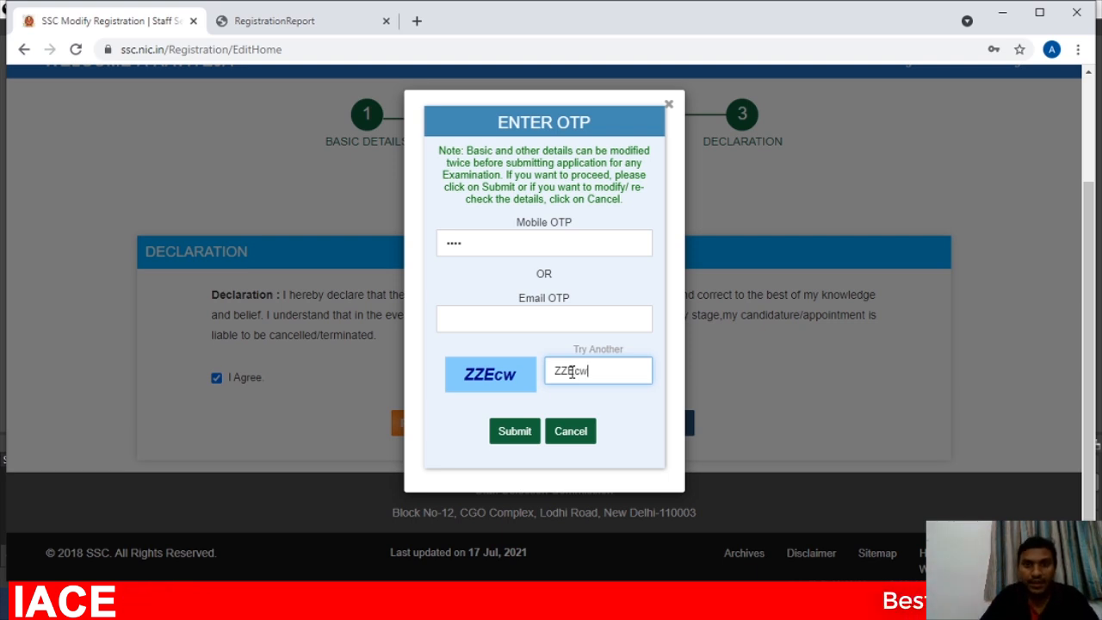
click(506, 431)
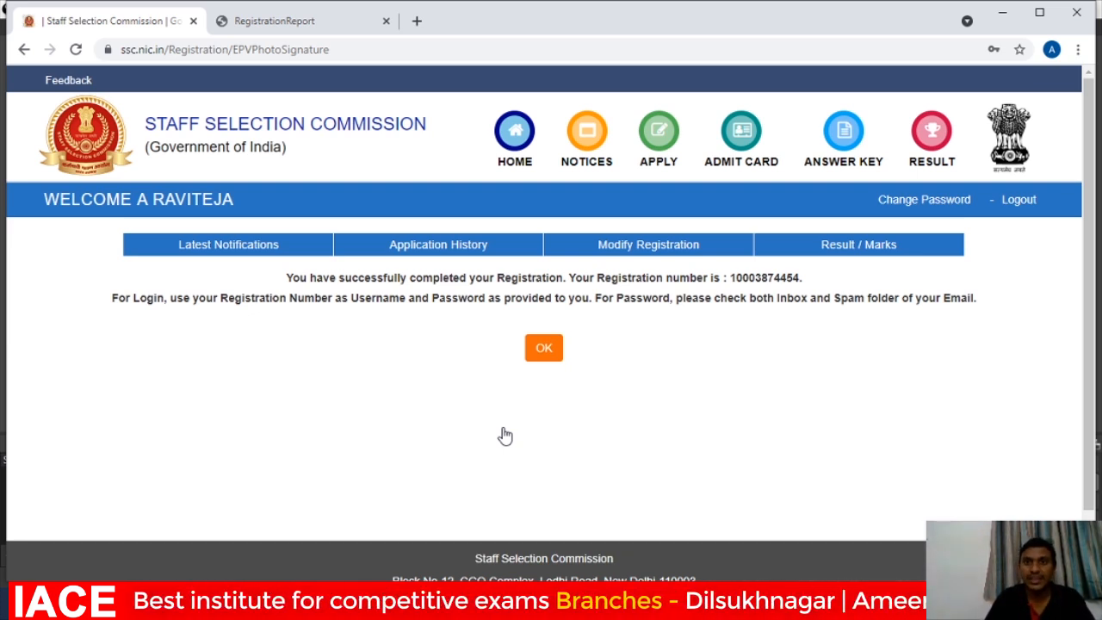
- Acknowledge the completed registration and start an application for the Constables (GD) in CAPFs, NIA, SSF and Rifleman (GD) in Assam Rifles Examination, 2021
click(544, 347)
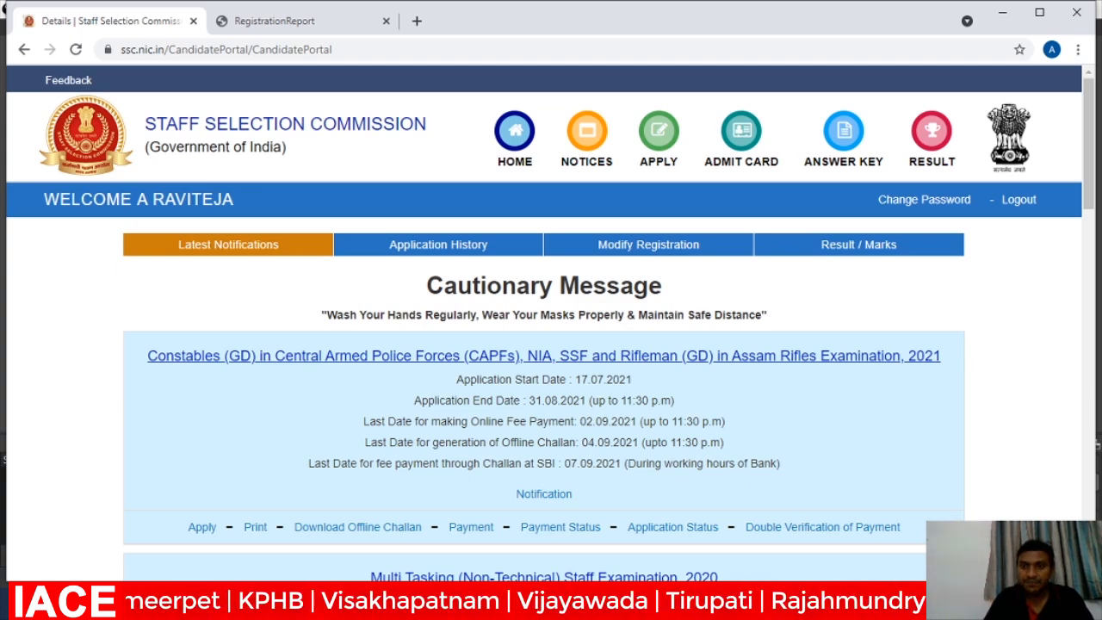
scroll(551, 344, down, 2)
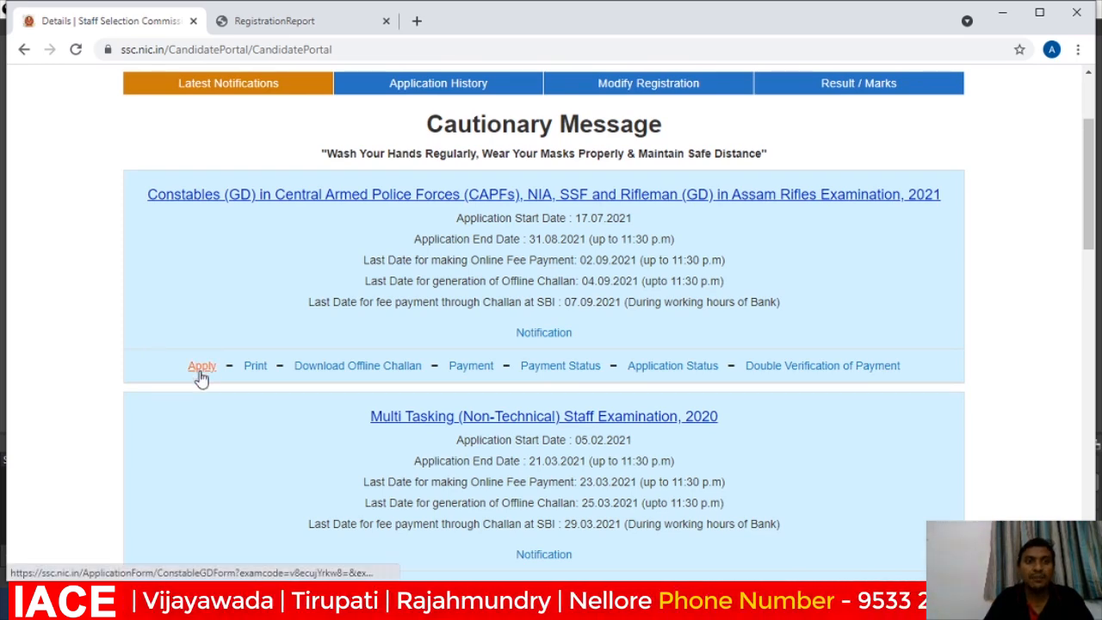
click(200, 373)
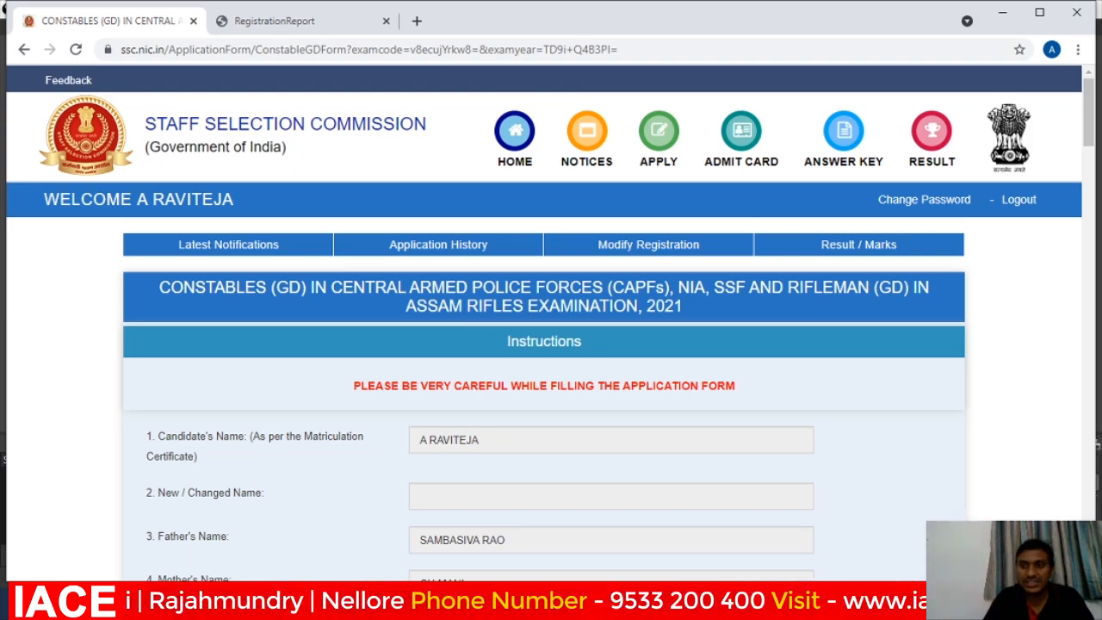
- Answer No to being an Ex-Serviceman or serving in the Armed Forces and No to seeking age relaxation
scroll(613, 353, down, 3)
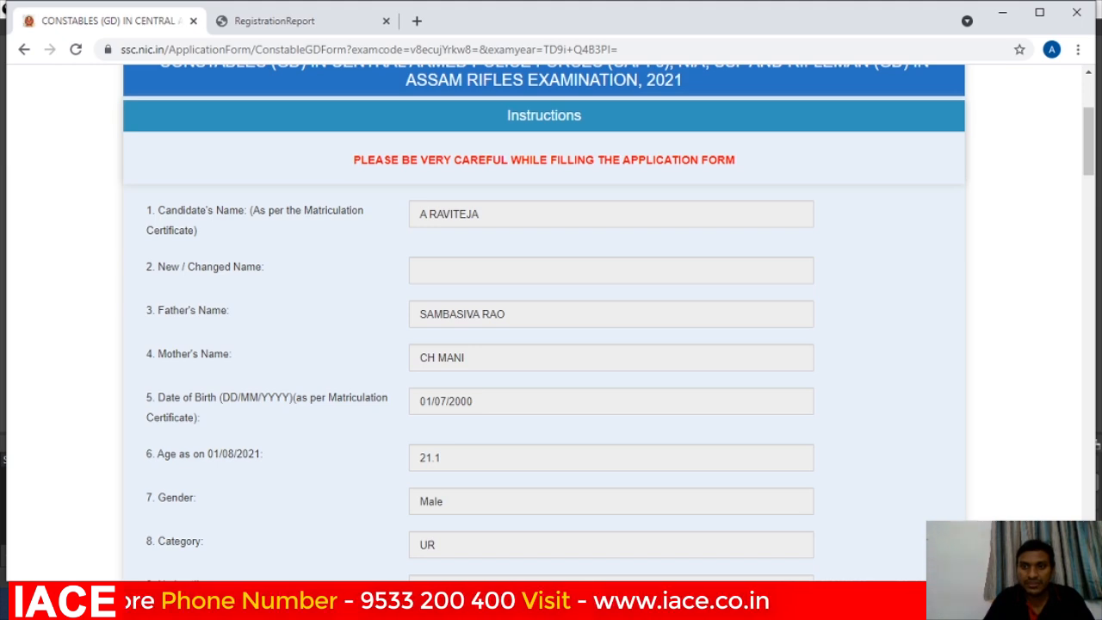
scroll(480, 345, down, 3)
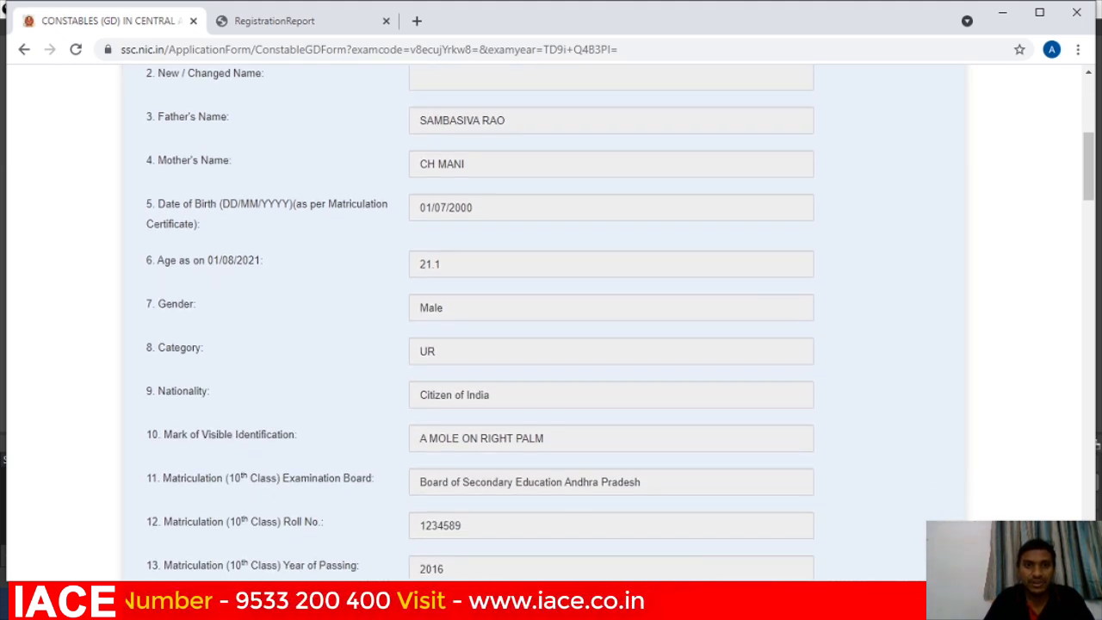
scroll(612, 344, down, 3)
scroll(620, 310, down, 1)
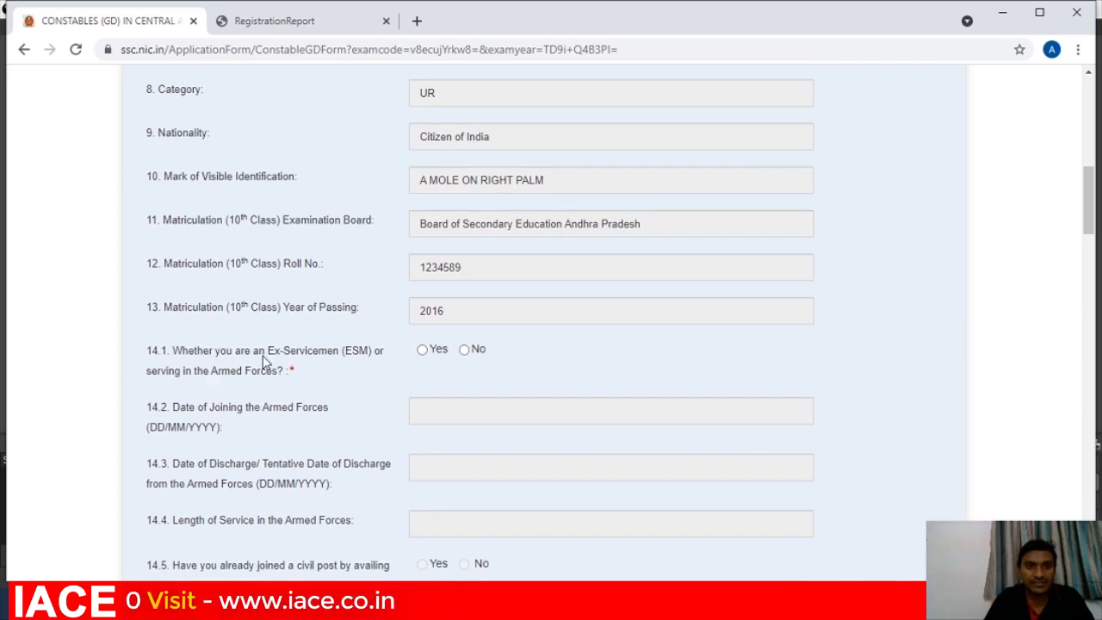
click(464, 352)
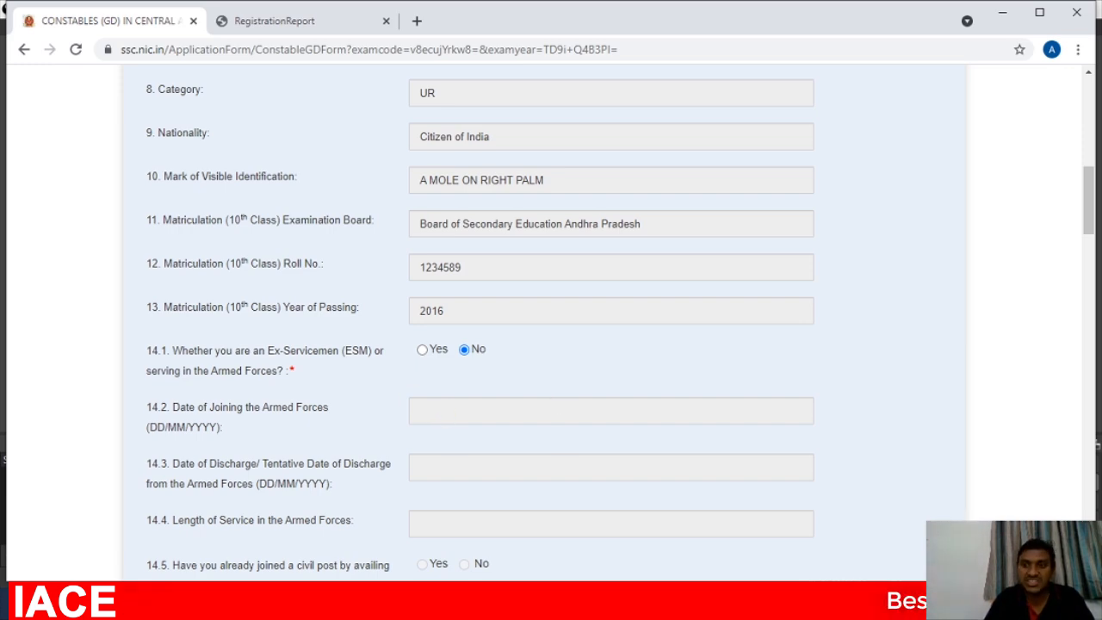
scroll(808, 465, down, 1)
scroll(620, 338, down, 3)
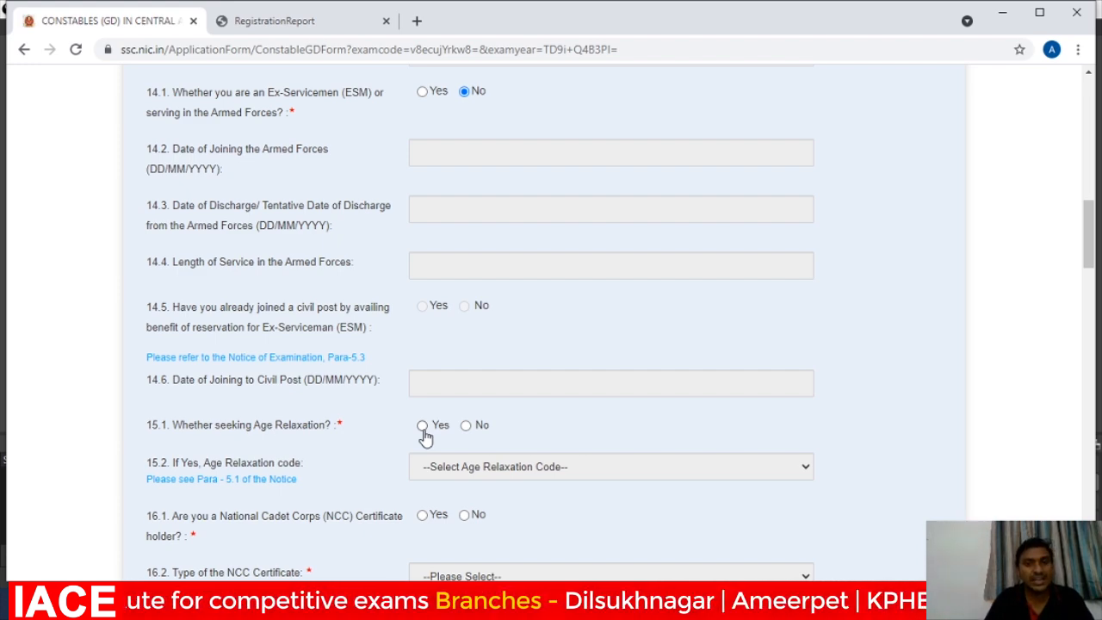
click(466, 426)
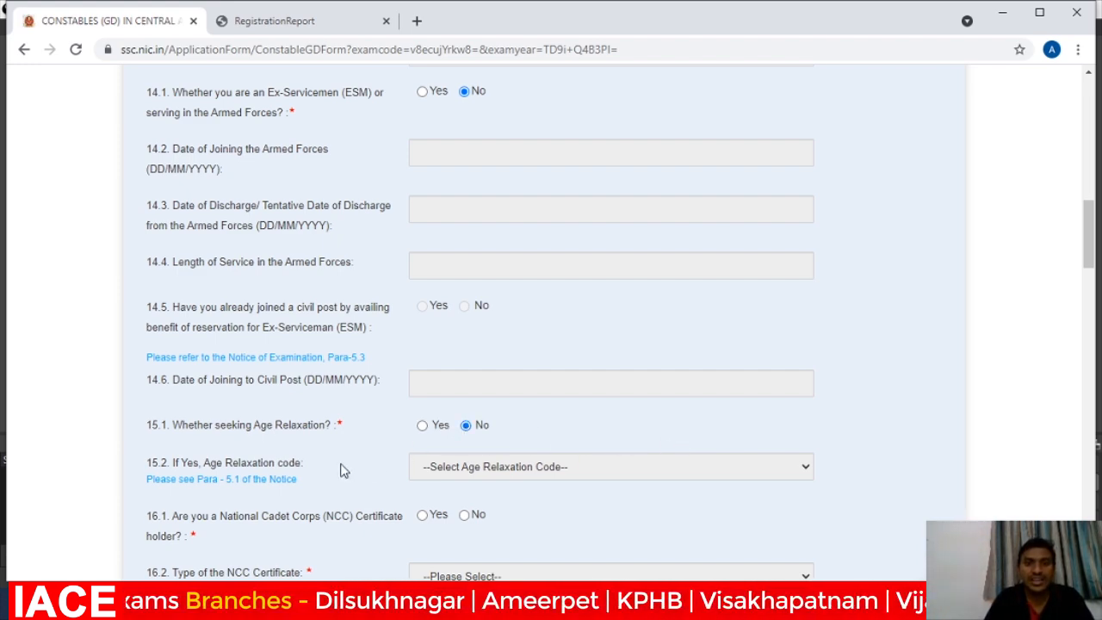
- Switch the age relaxation answer to Yes to check the available relaxation codes, and return it to No
click(422, 429)
click(806, 469)
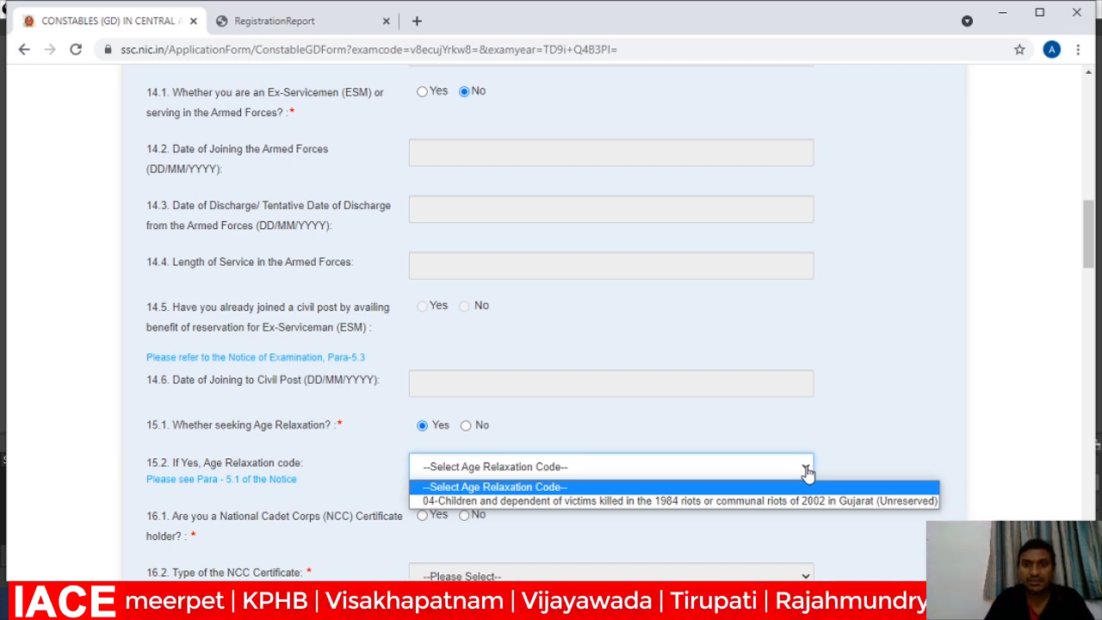
click(467, 426)
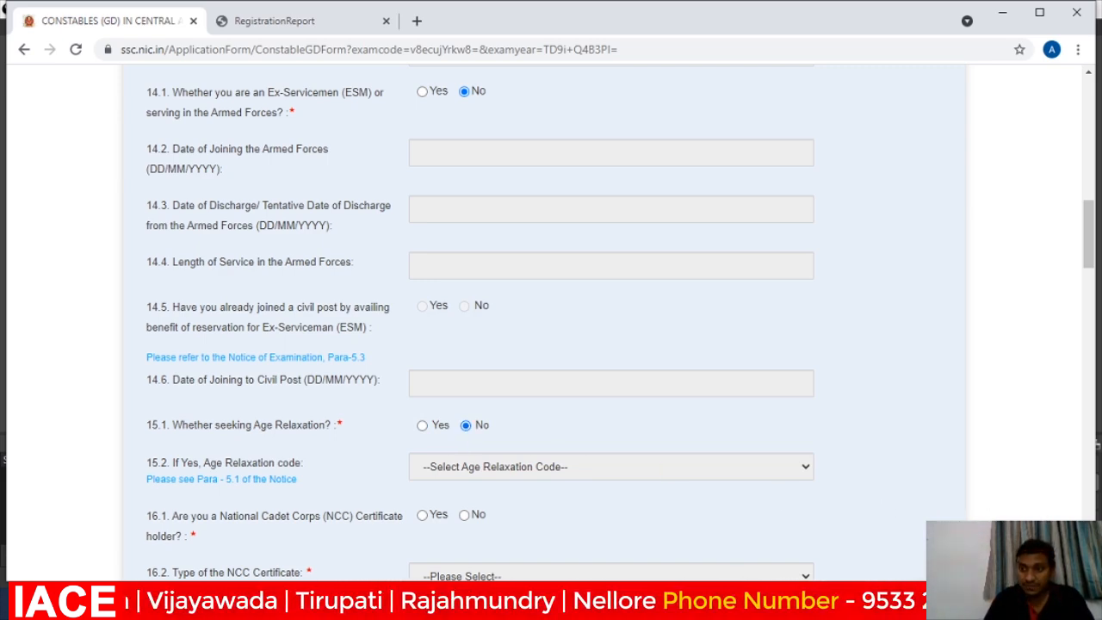
- Answer No to being a National Cadet Corps (NCC) Certificate holder
scroll(857, 508, down, 1)
scroll(550, 315, down, 2)
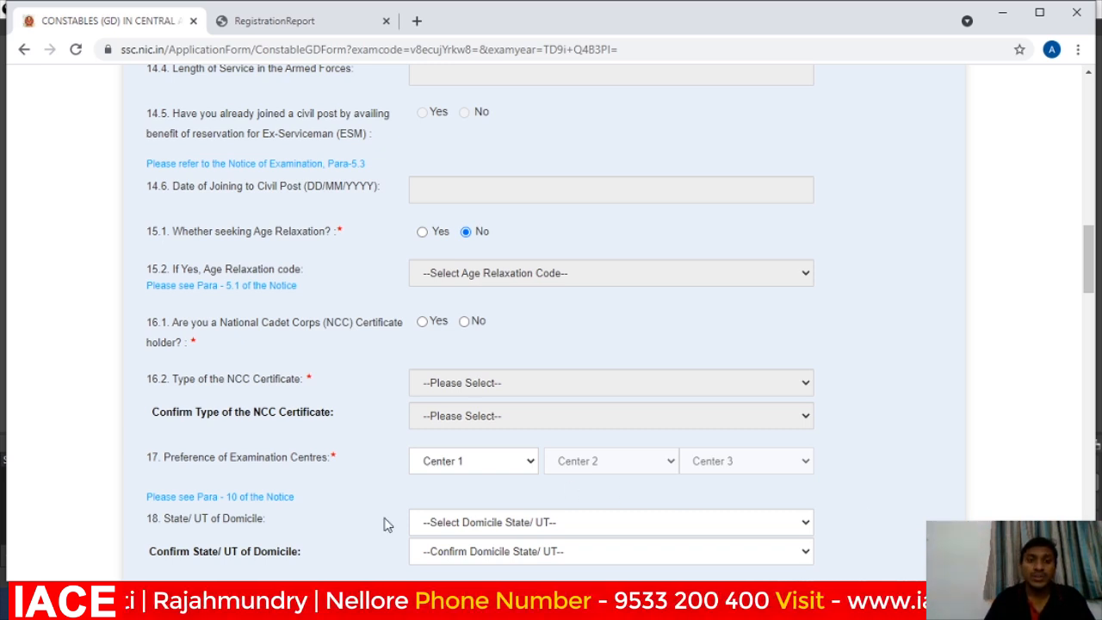
click(463, 324)
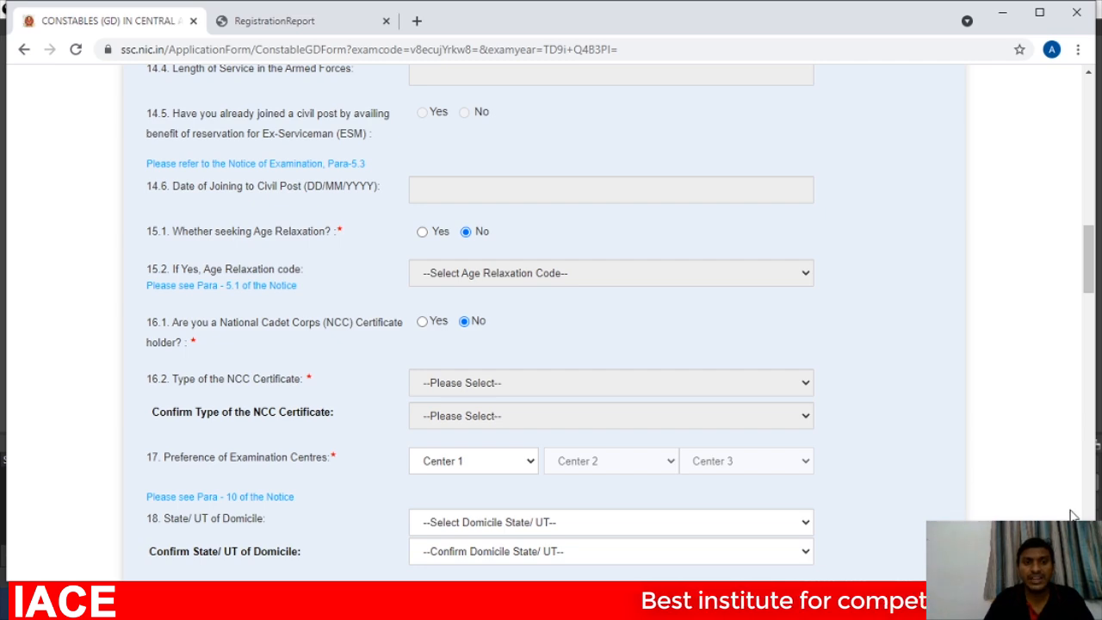
- Set the examination centre preferences to SR-Hyderabad(8601), SR-Vishakhapatnam(8007) and SR-Rajahmundry(8004), in that order
scroll(718, 340, down, 3)
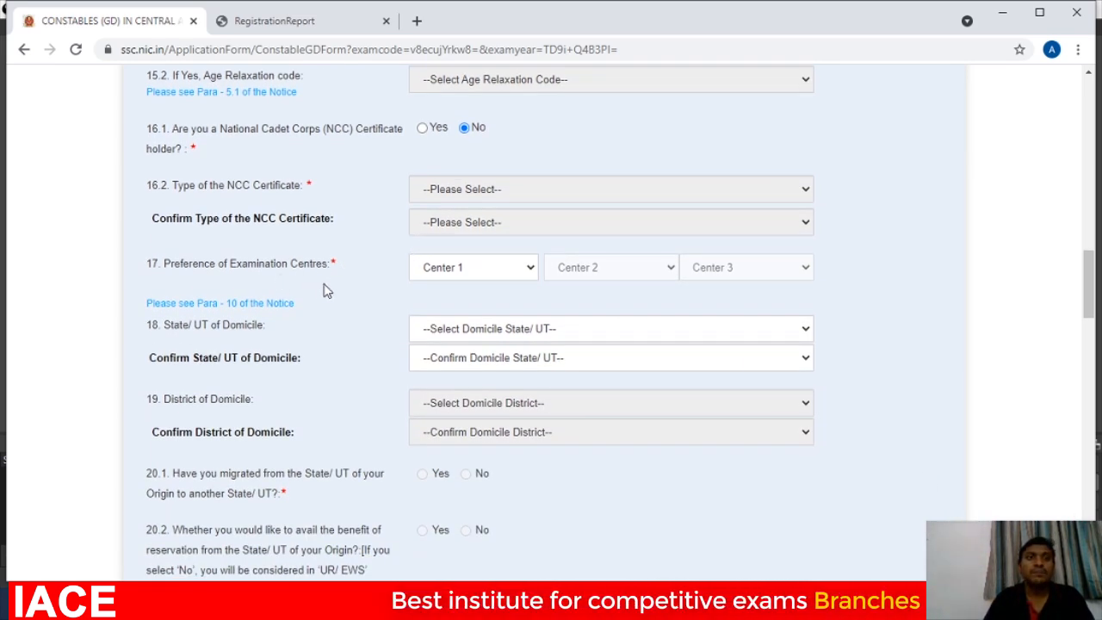
click(531, 274)
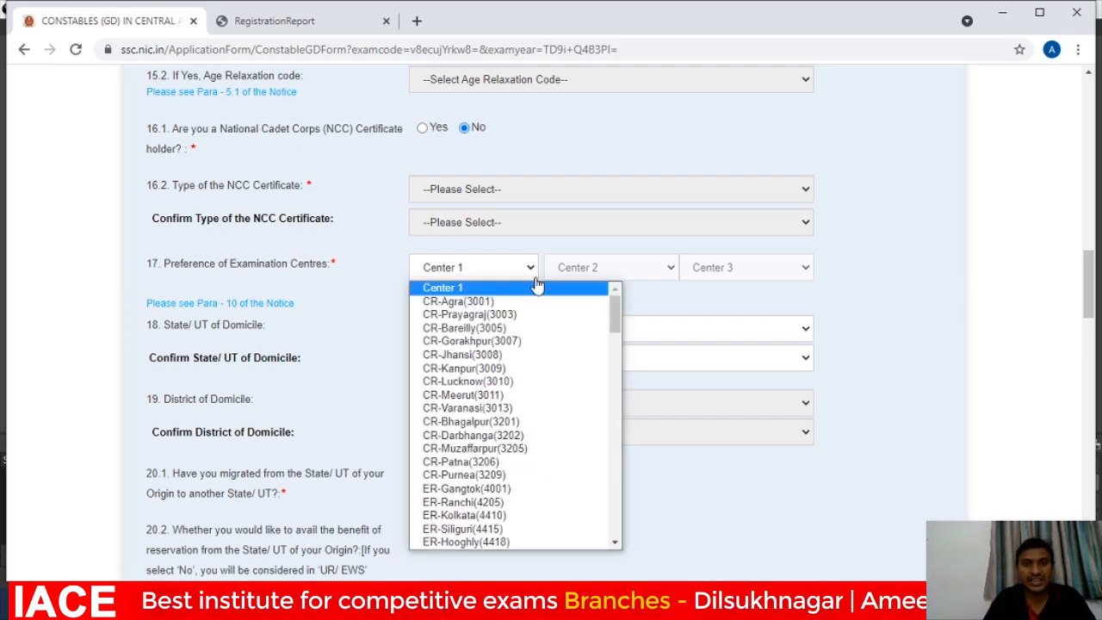
drag(614, 544, 615, 544)
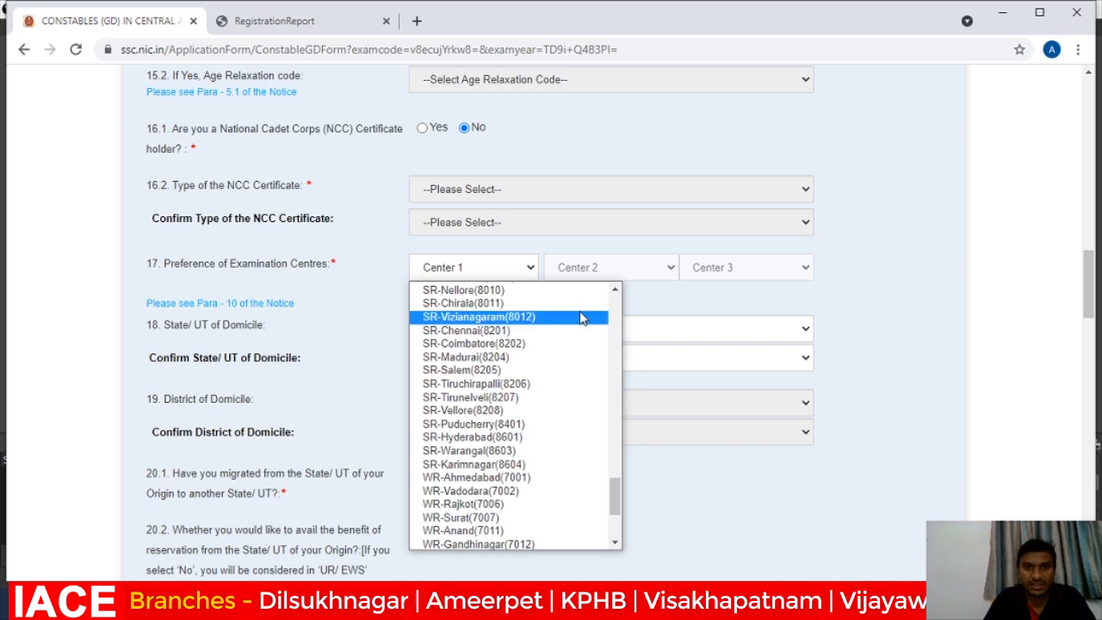
click(520, 437)
click(671, 271)
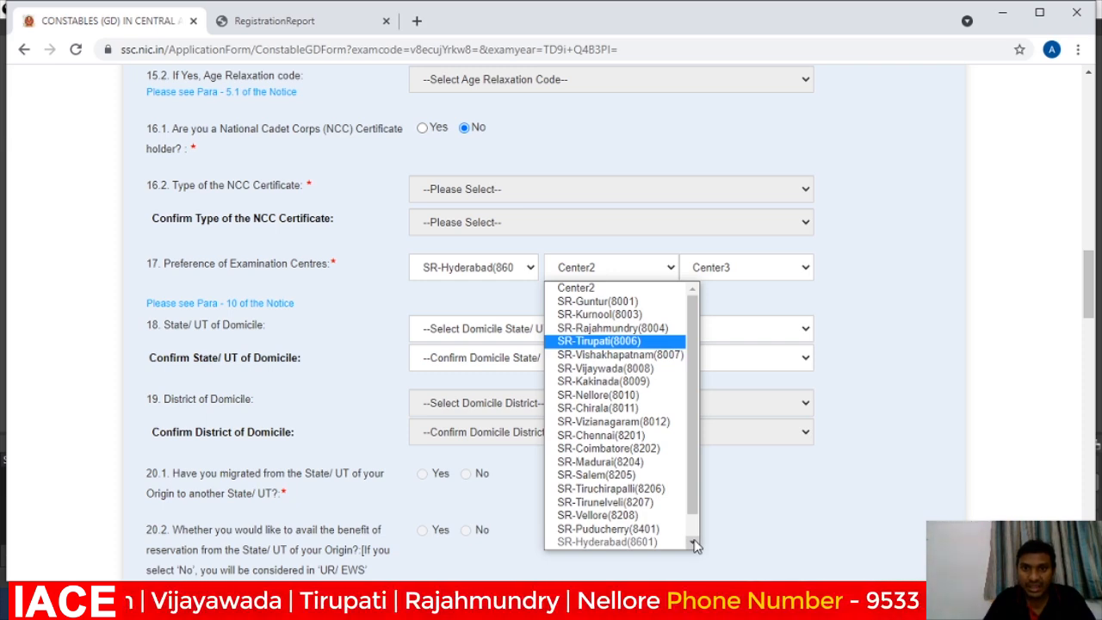
click(631, 357)
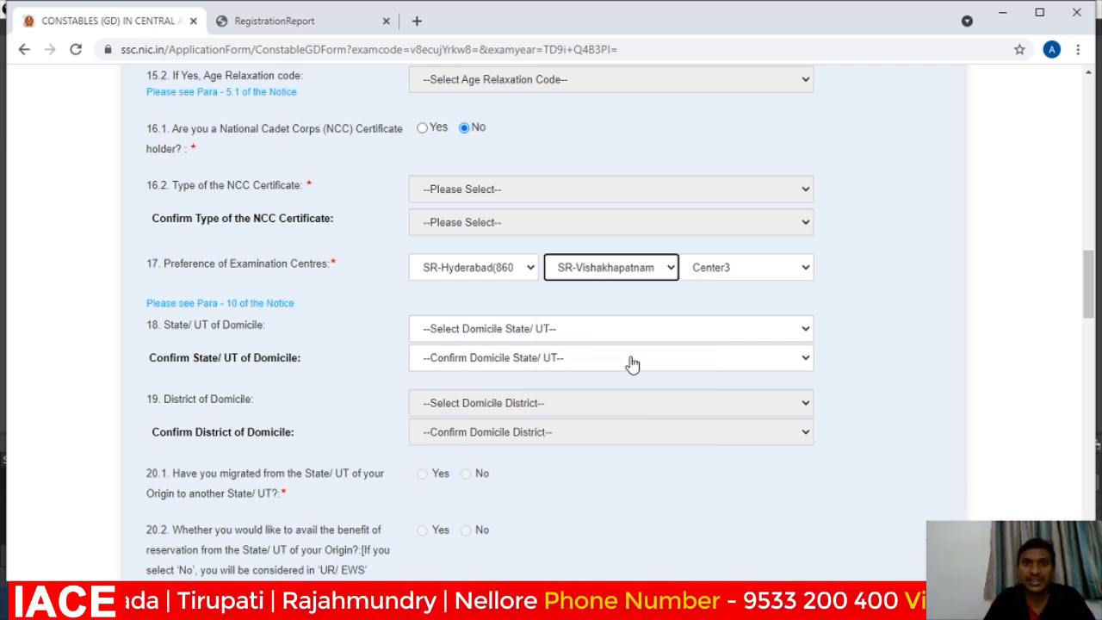
click(806, 270)
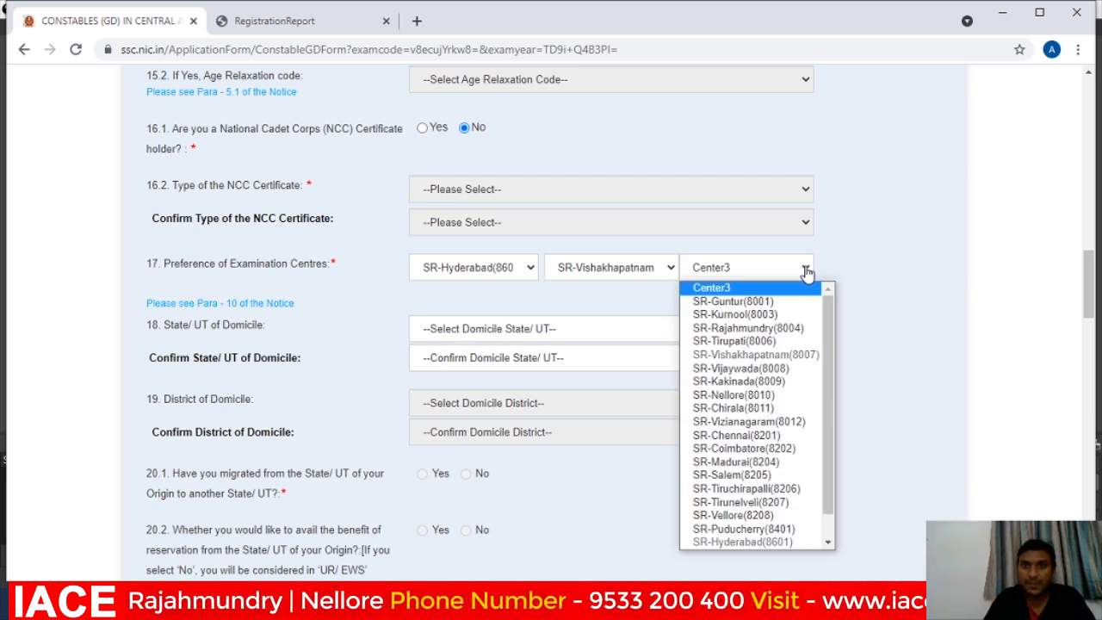
click(766, 330)
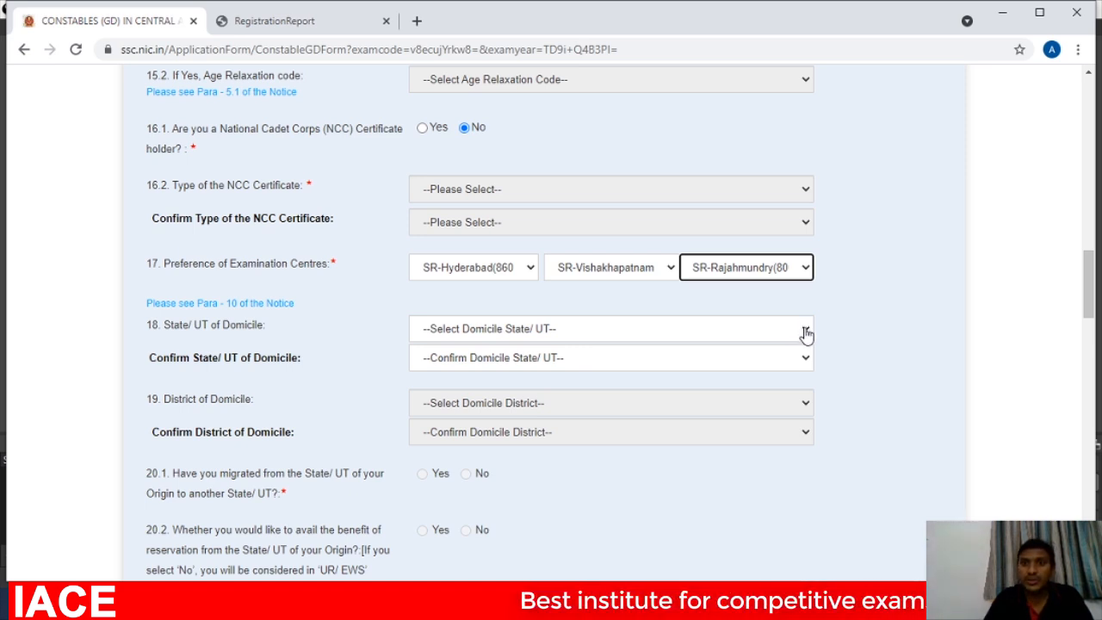
- Select Andhra Pradesh as the State/UT of Domicile and confirm it with the same choice
click(804, 333)
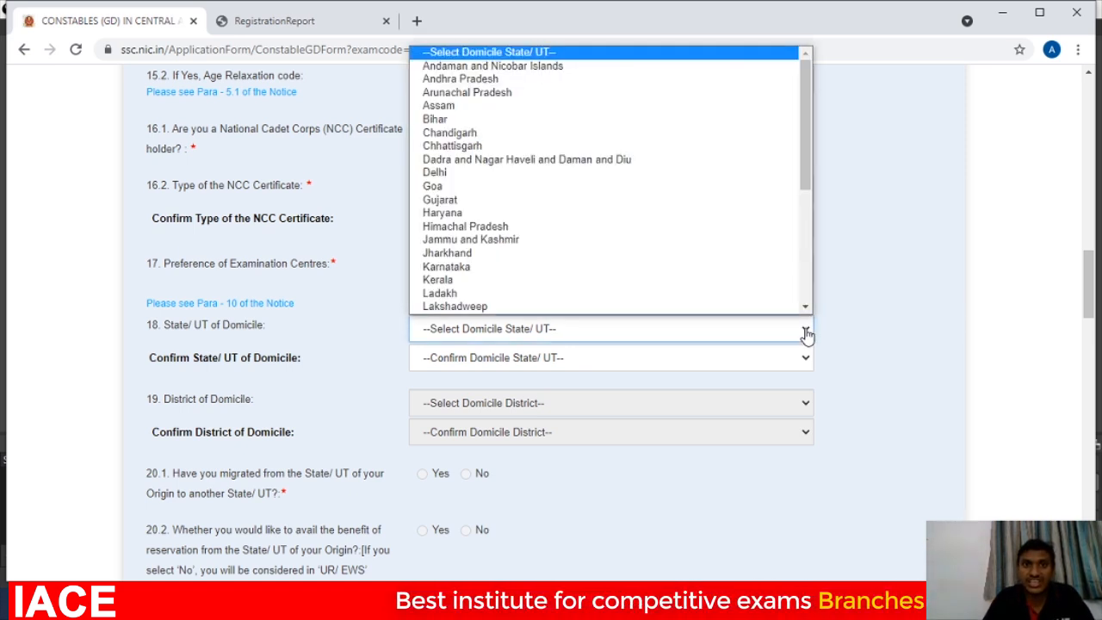
click(583, 80)
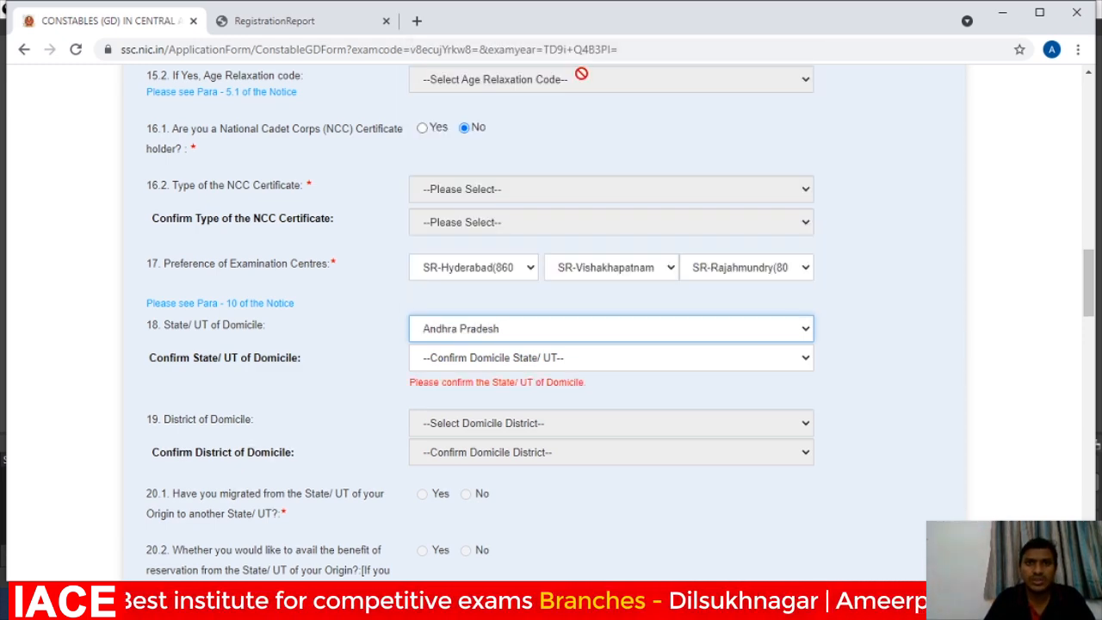
click(802, 360)
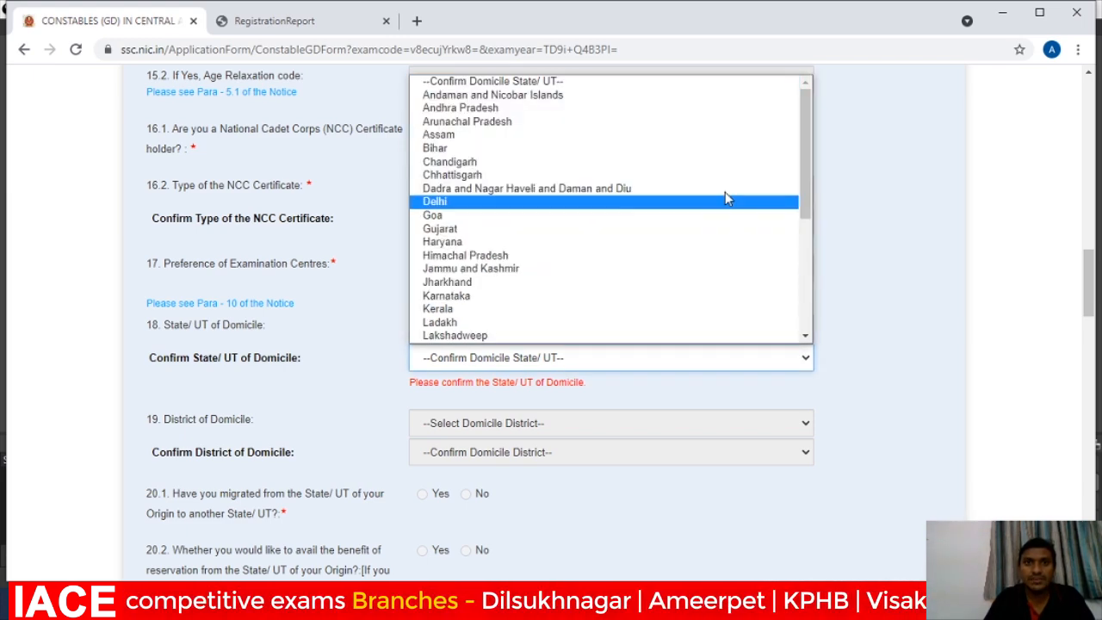
click(702, 114)
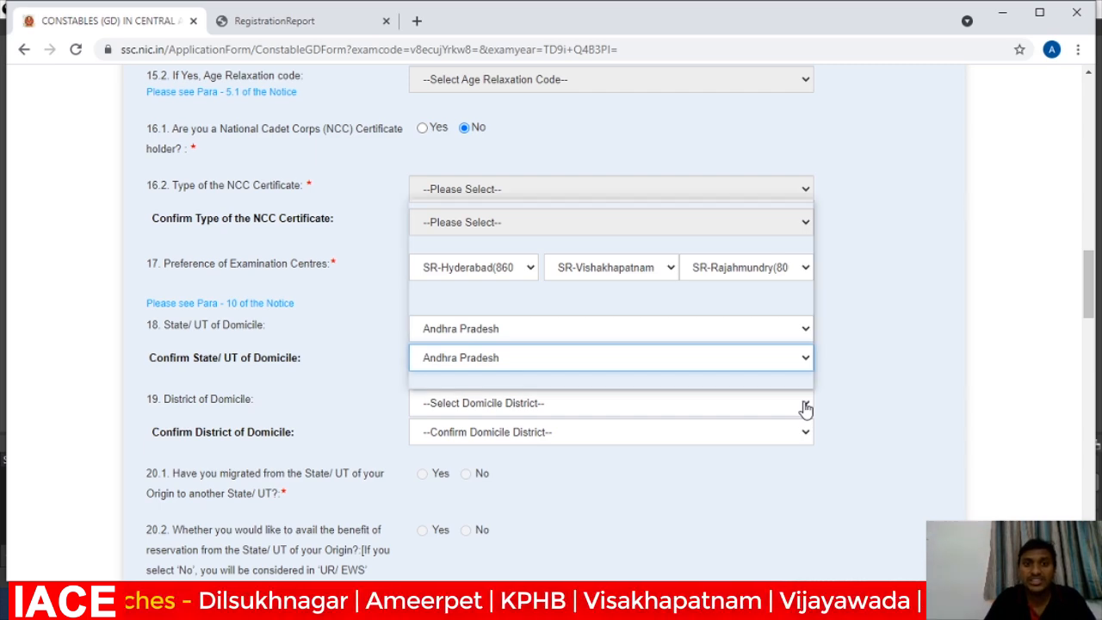
- Select Srikakulam as the District of Domicile and confirm it with the same choice
click(805, 409)
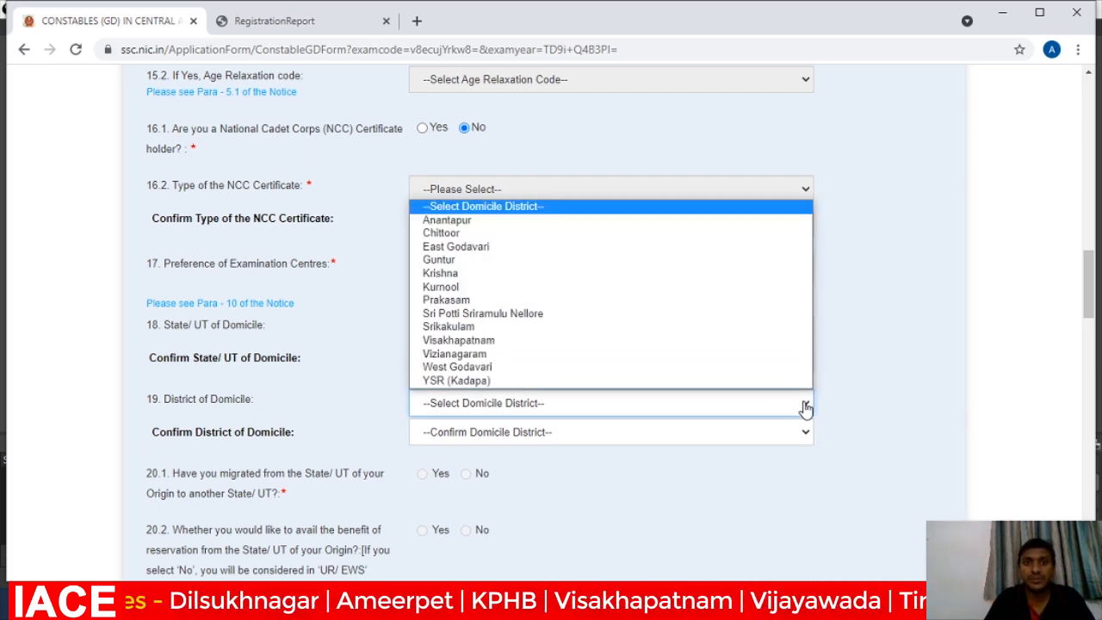
click(705, 329)
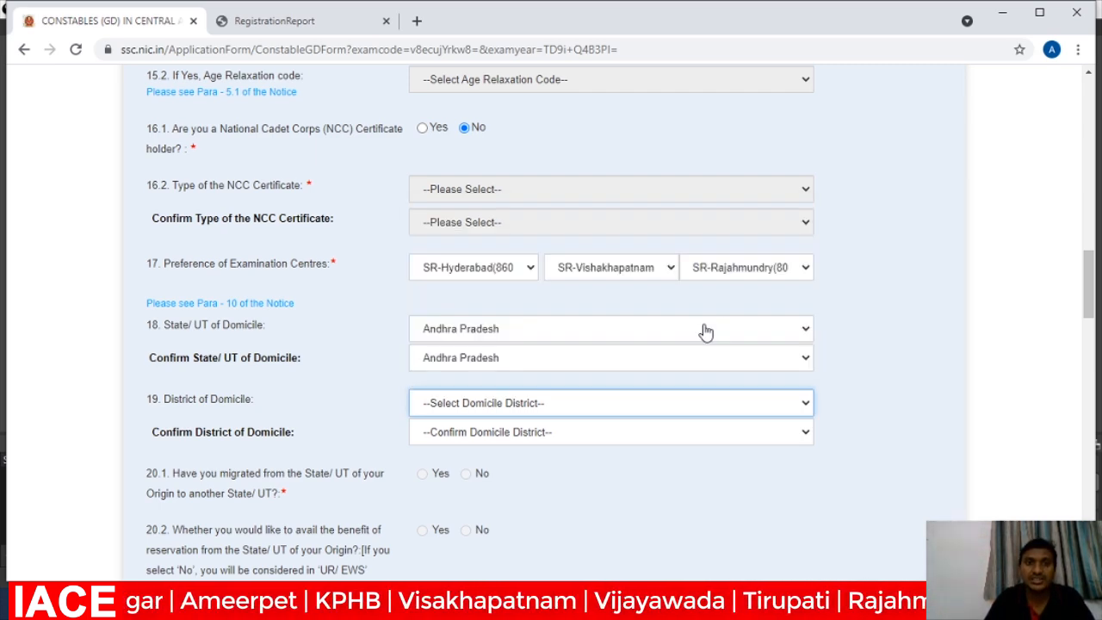
click(811, 404)
click(813, 405)
click(804, 432)
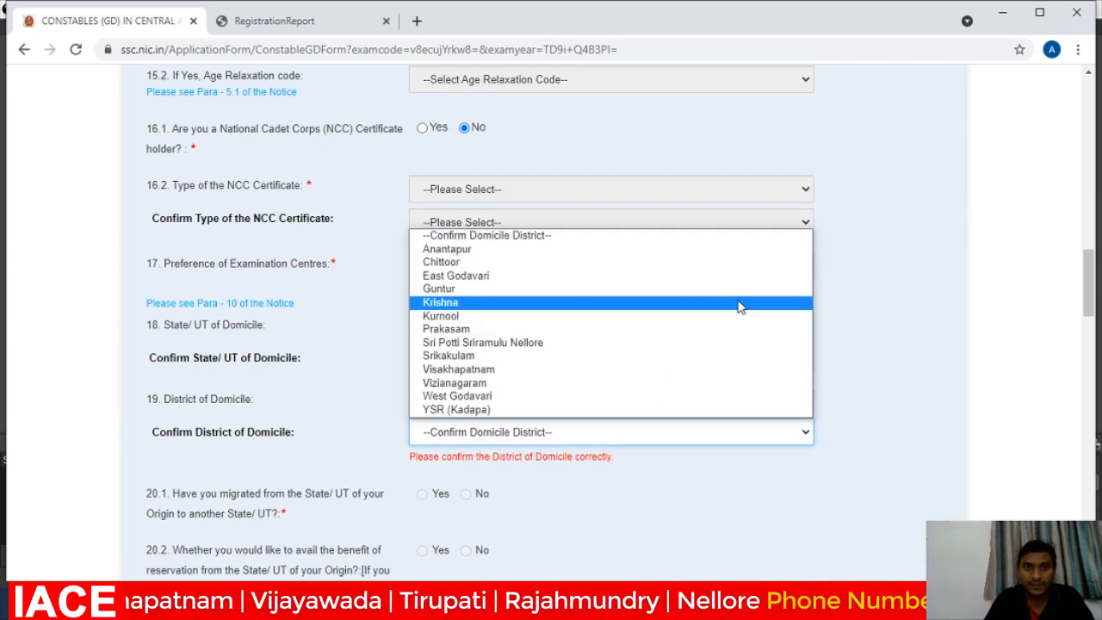
click(730, 355)
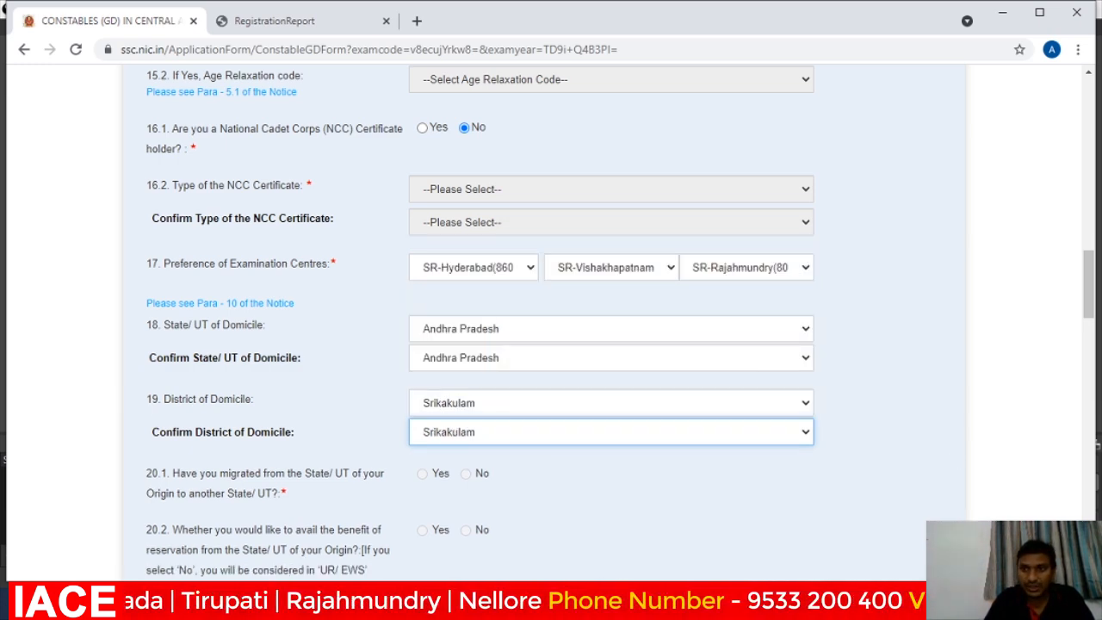
- Examine the post details for the codes of the CAPFs and organizations, and close the list
scroll(550, 310, down, 3)
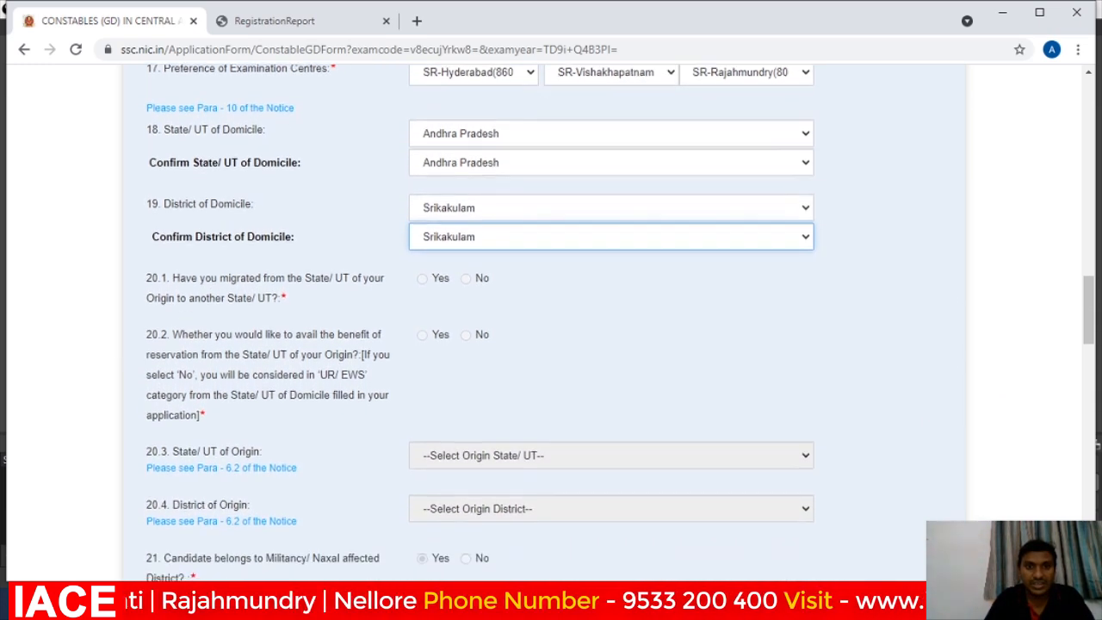
scroll(551, 310, down, 1)
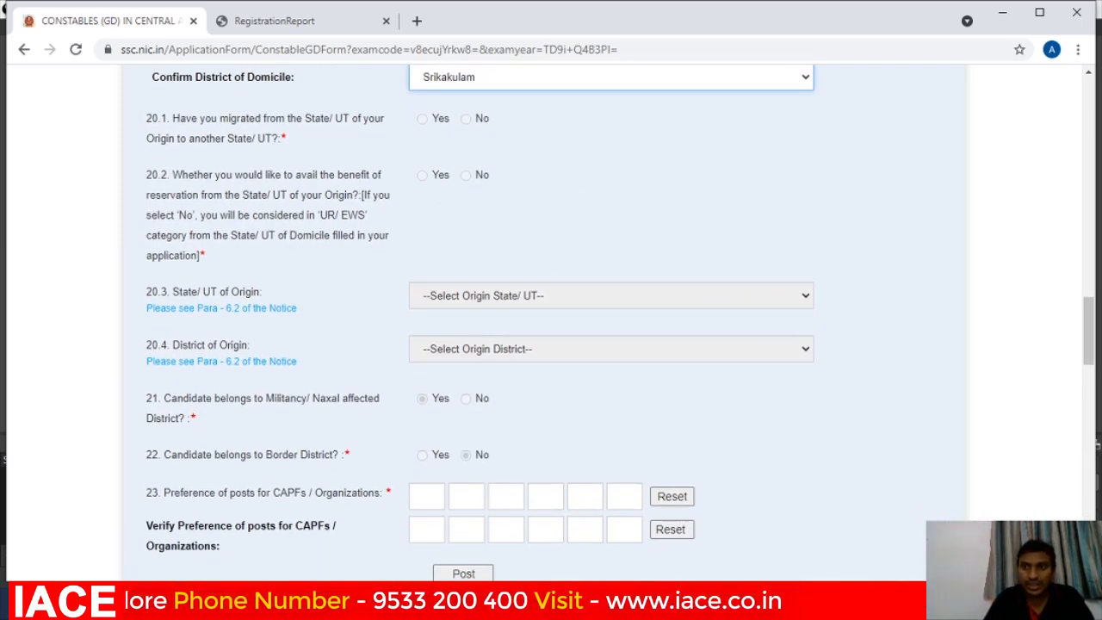
scroll(551, 310, down, 3)
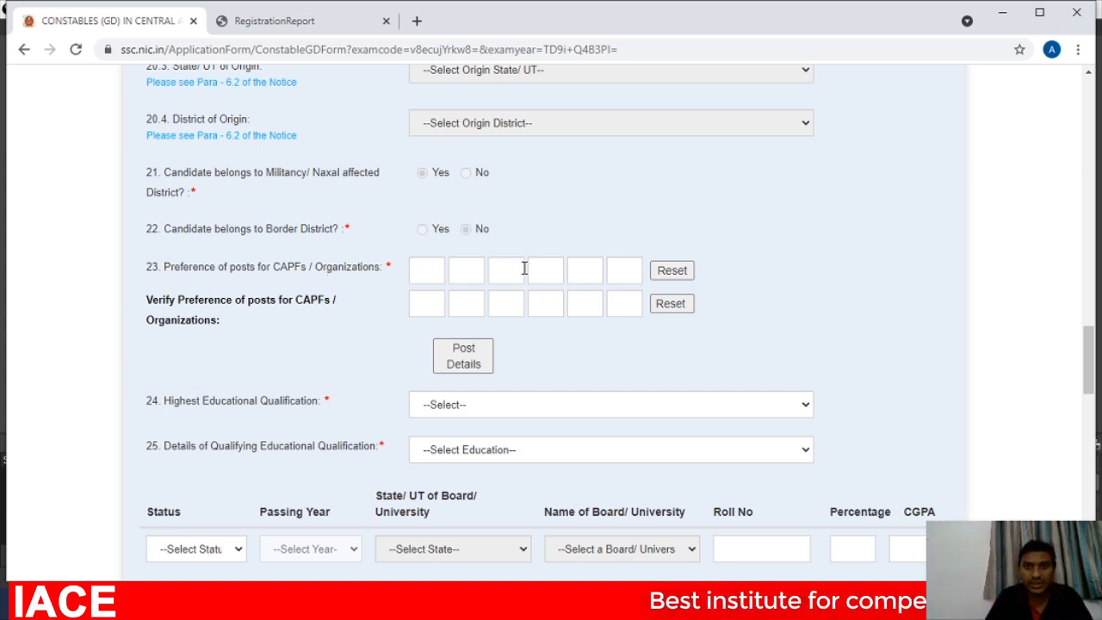
click(459, 357)
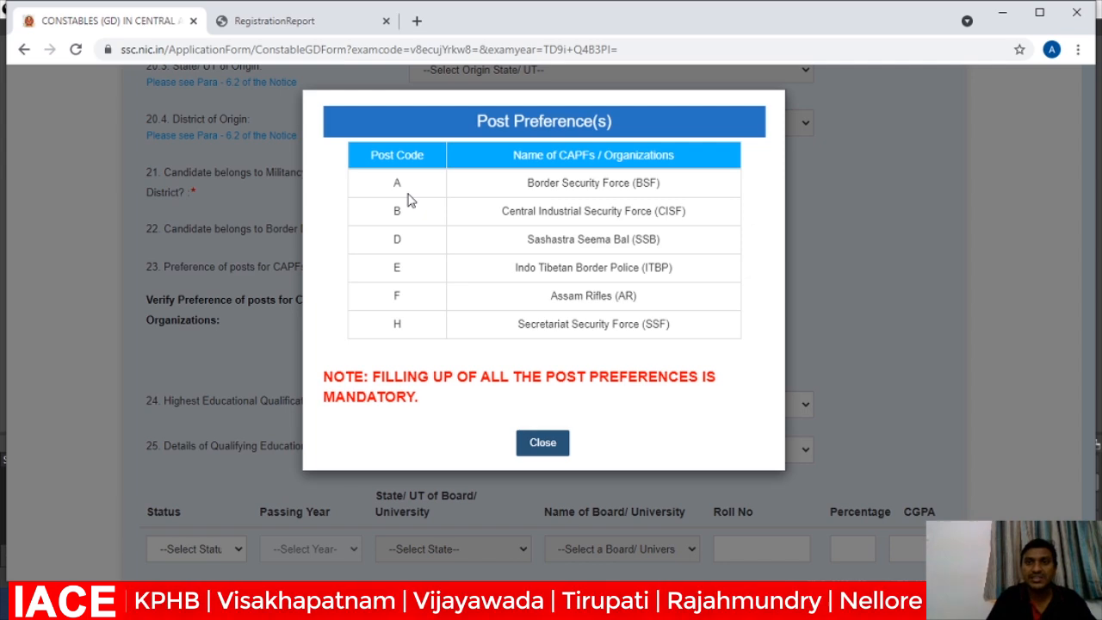
click(537, 444)
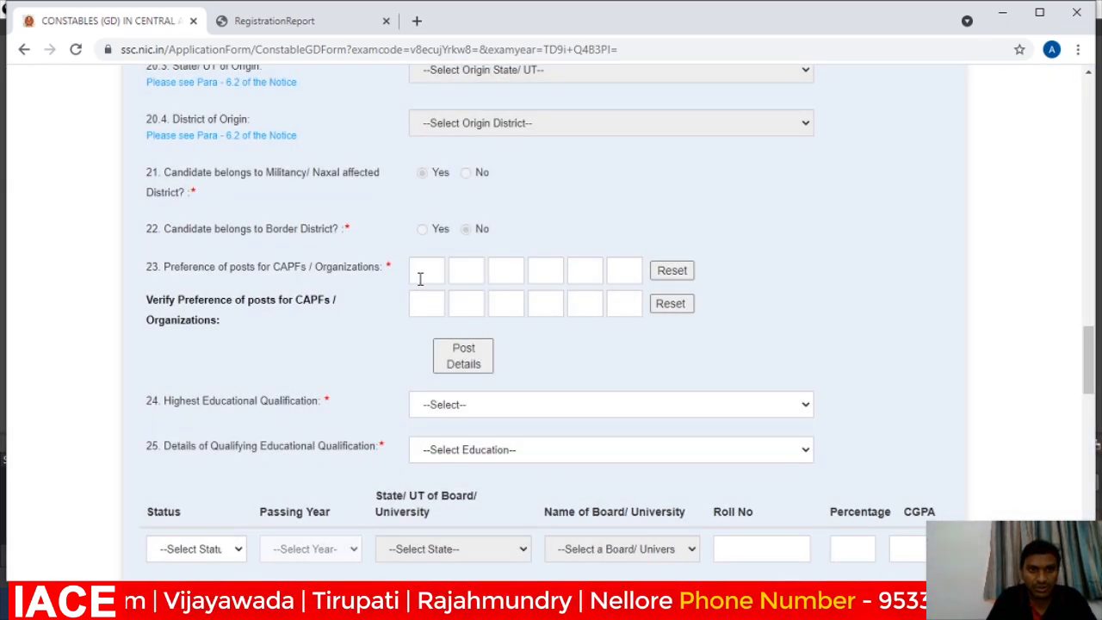
- Enter B as the first post preference for CAPFs / Organizations and try C as the second
click(420, 278)
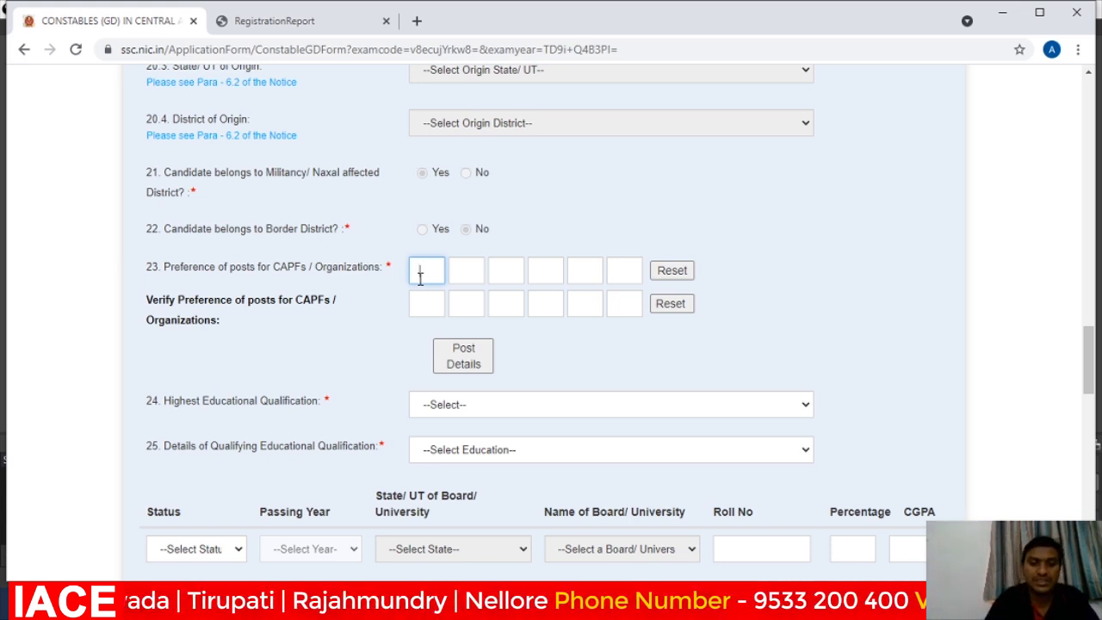
text(B)
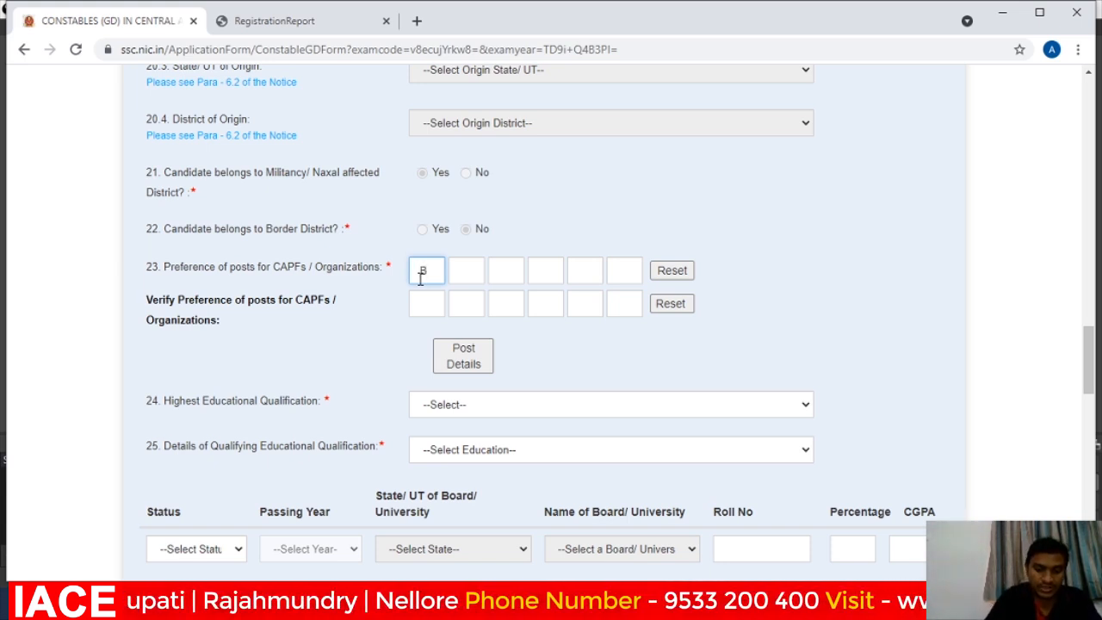
click(472, 276)
text(C)
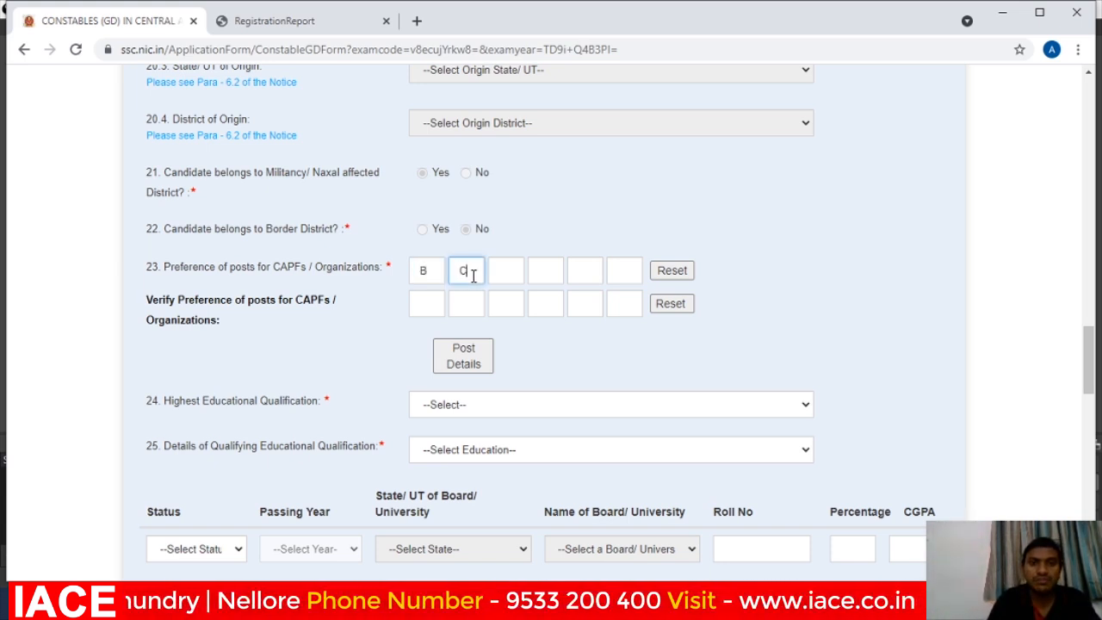
click(509, 277)
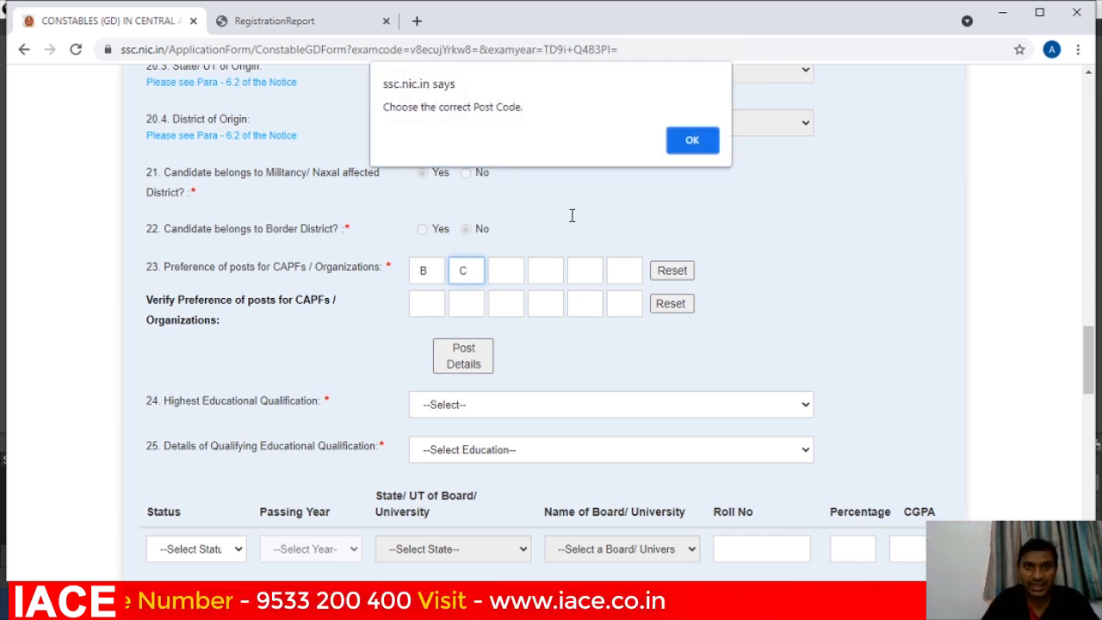
click(692, 142)
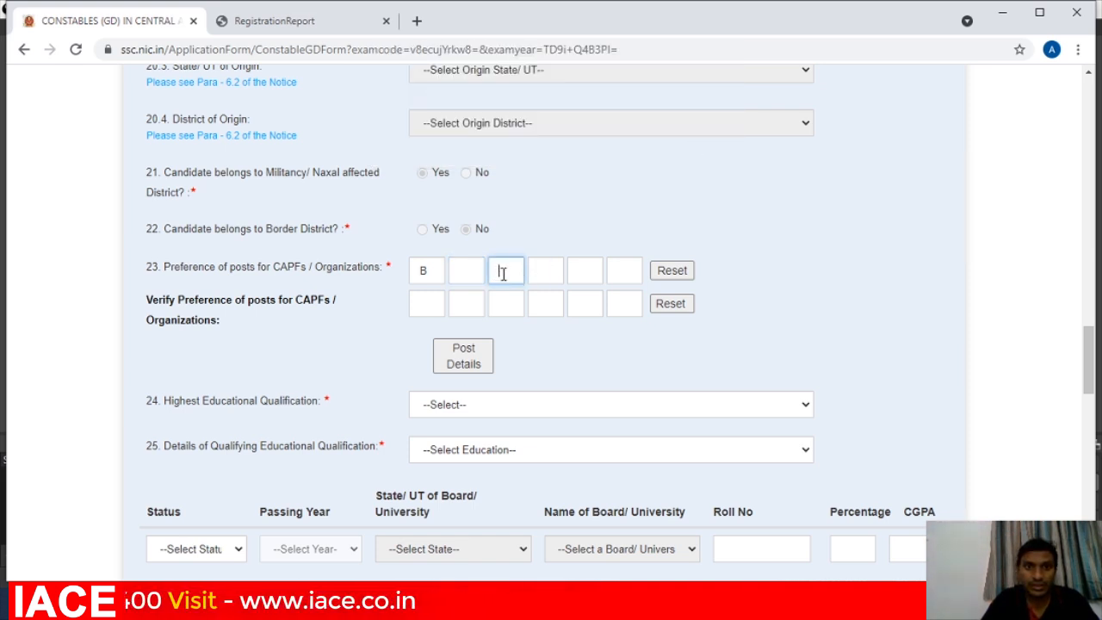
- Enter H and E as the third and fourth post preferences, and try C again as the second
text(F)
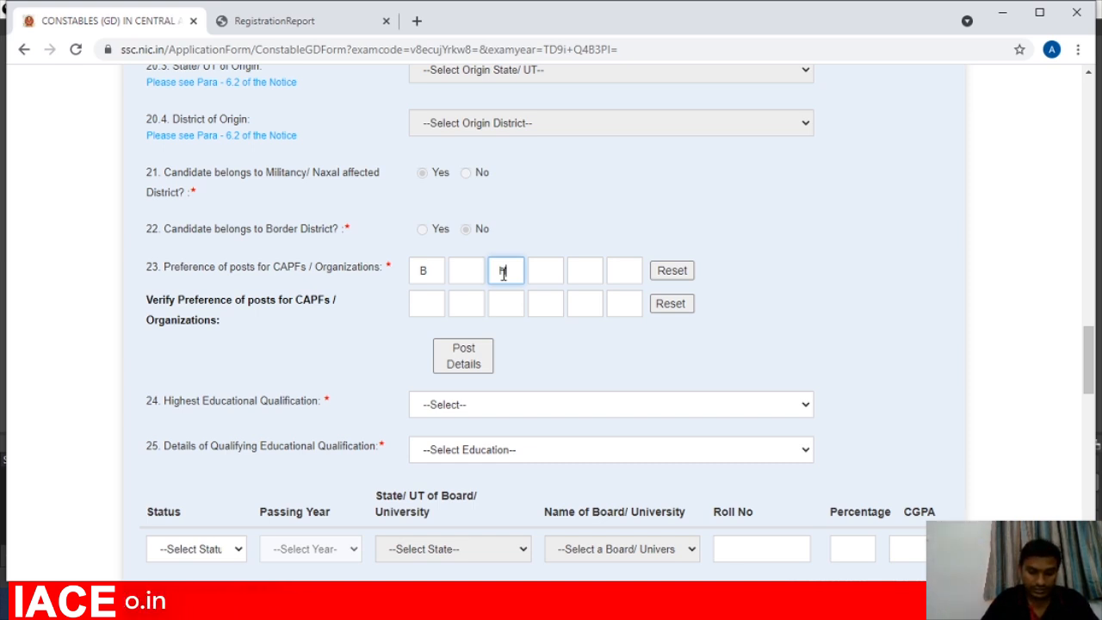
click(545, 272)
text(E)
click(457, 275)
text(C)
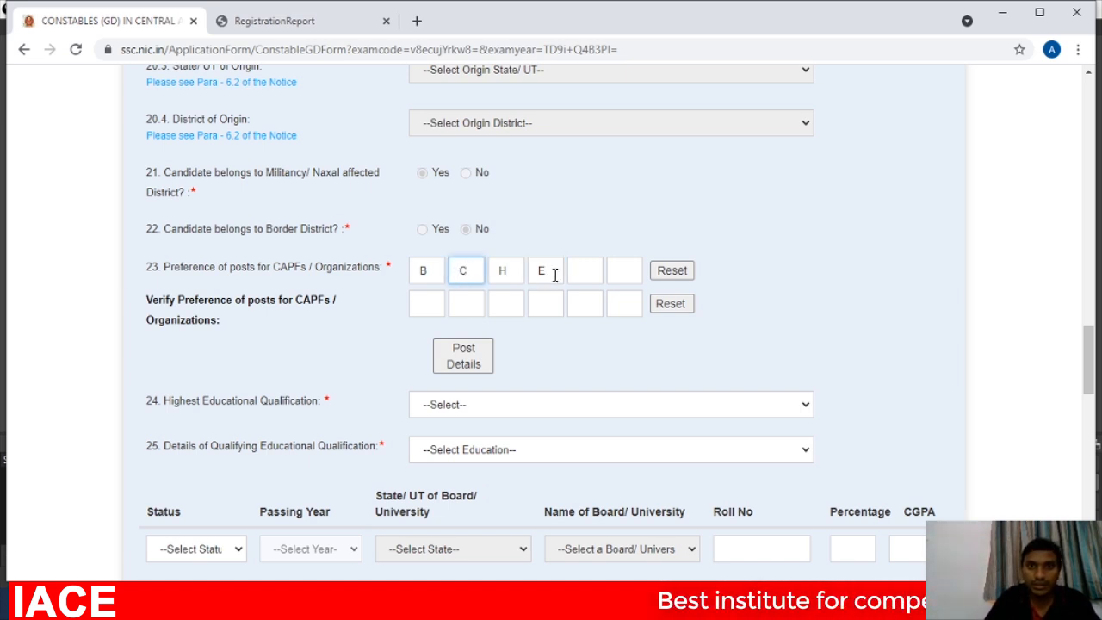
click(582, 265)
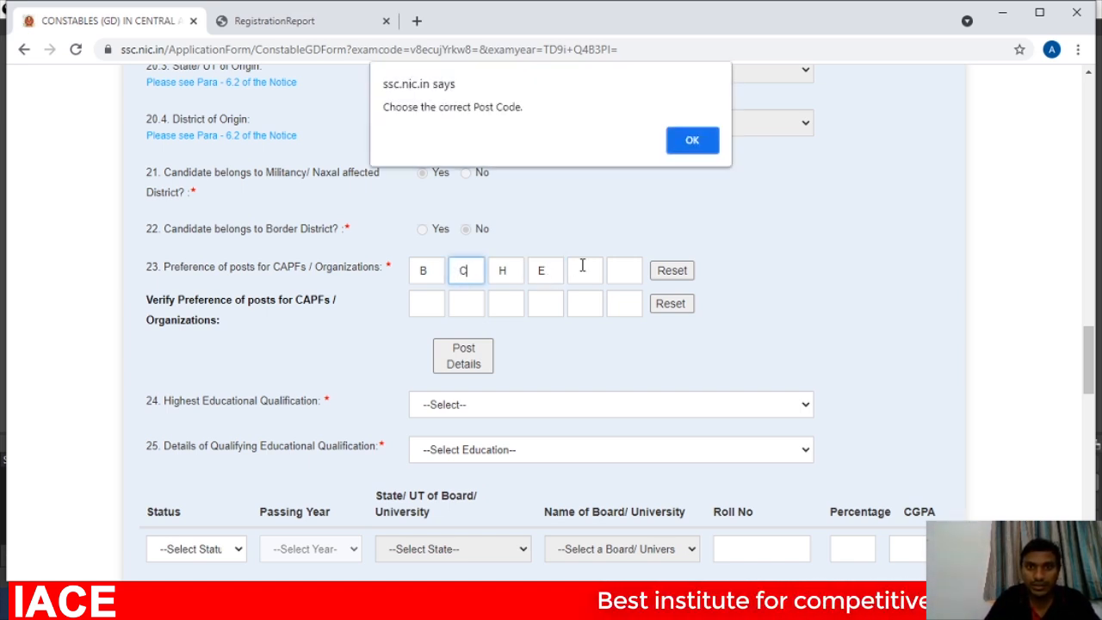
click(695, 139)
- Recheck the post codes and enter D, F and A as the second, fifth and sixth post preferences
click(463, 361)
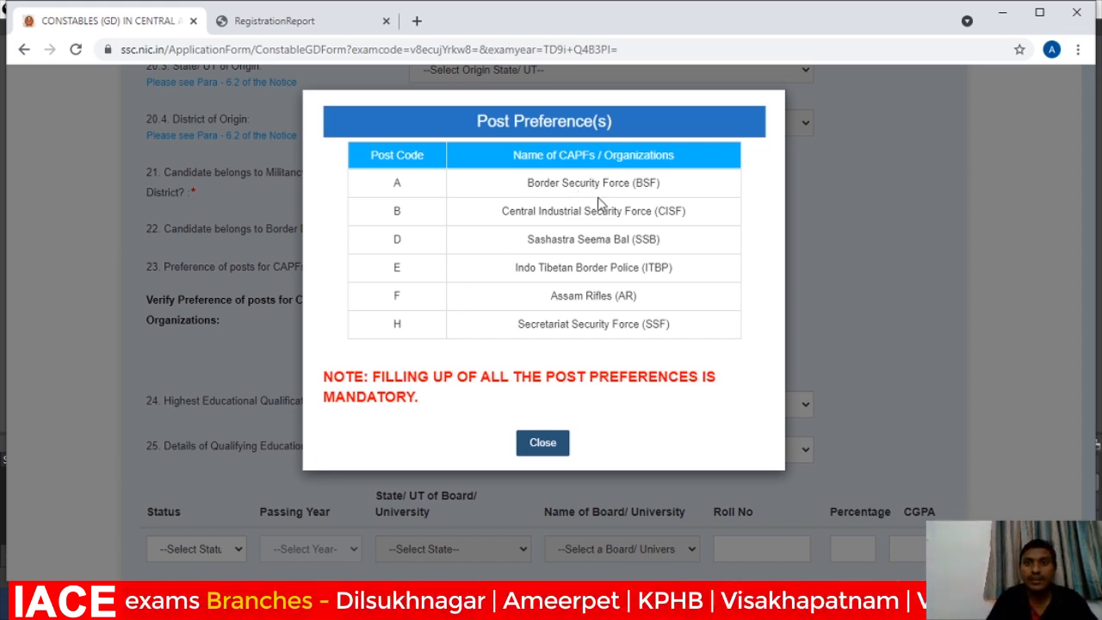
click(535, 444)
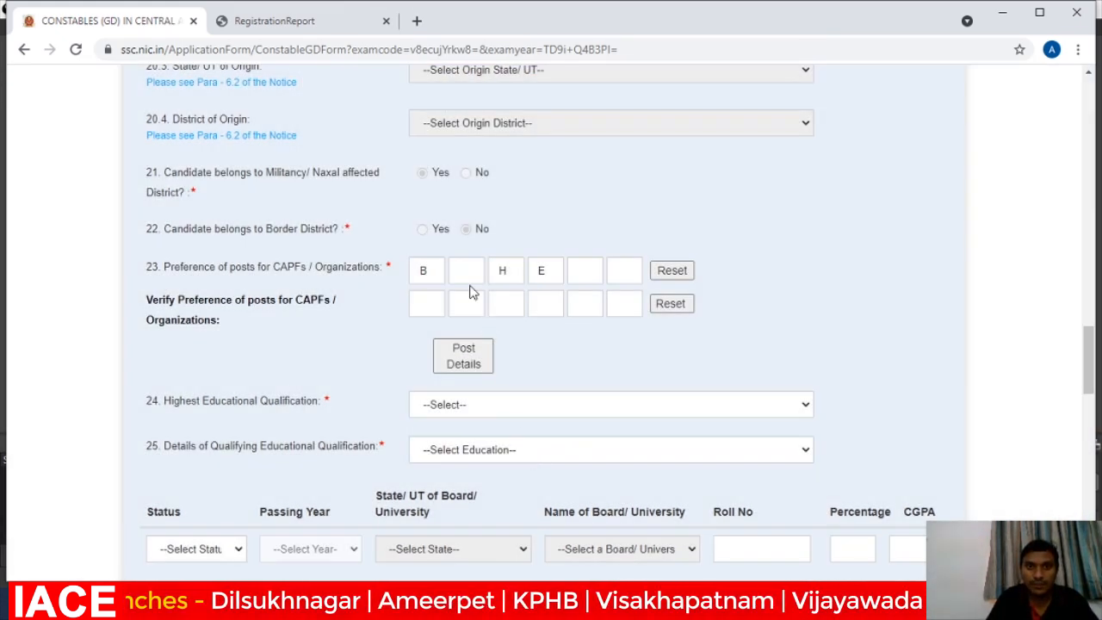
click(462, 270)
text(D)
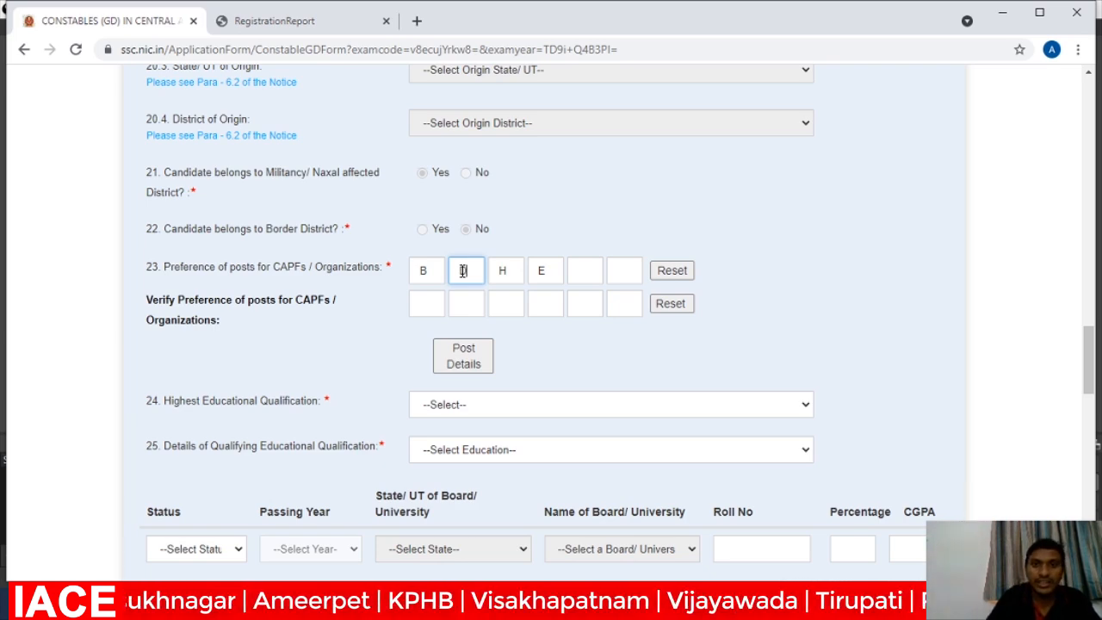
click(594, 277)
text(F)
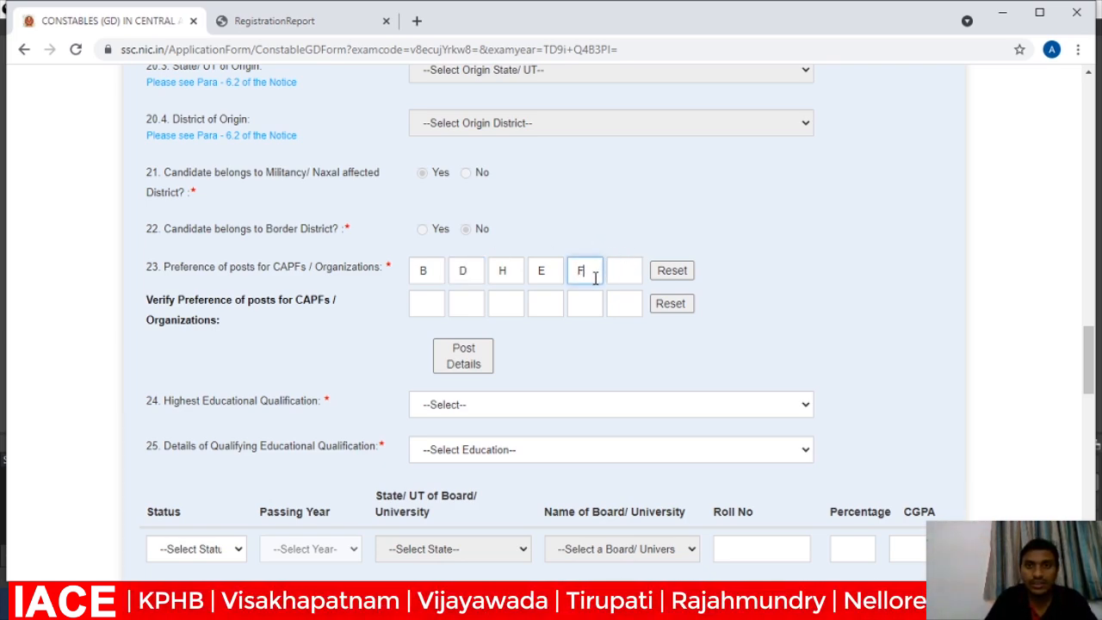
click(617, 273)
text(N)
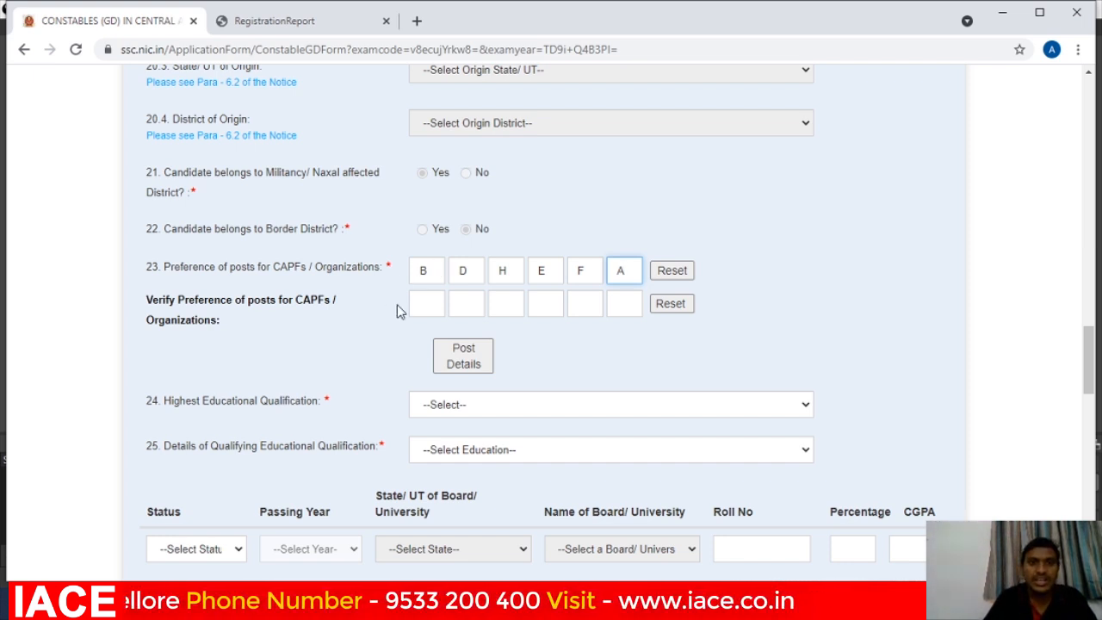
- Fill in the verification row for the CAPFs / Organizations post preferences with B, D, H, E, F and A
click(423, 311)
text(B)
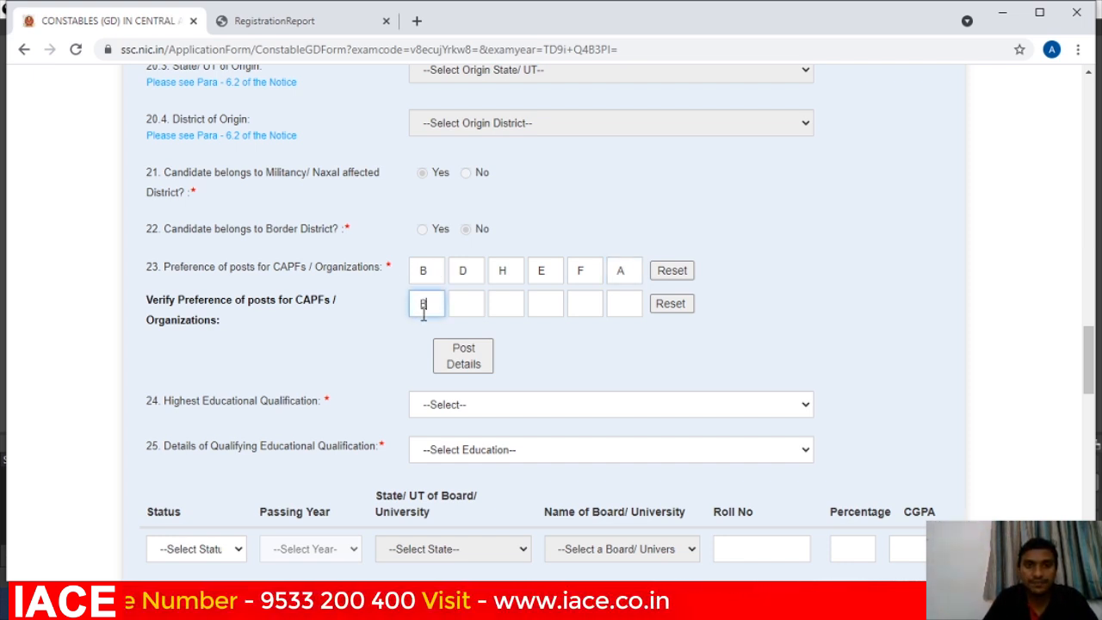
click(460, 301)
text(D)
click(505, 301)
text(H)
click(550, 301)
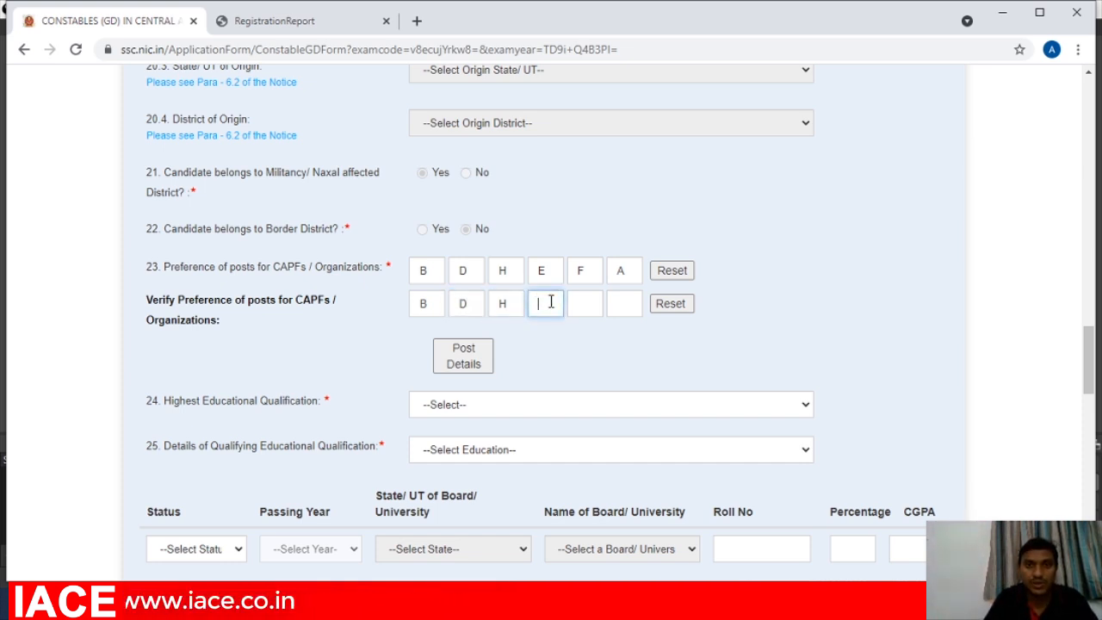
text(E)
click(581, 302)
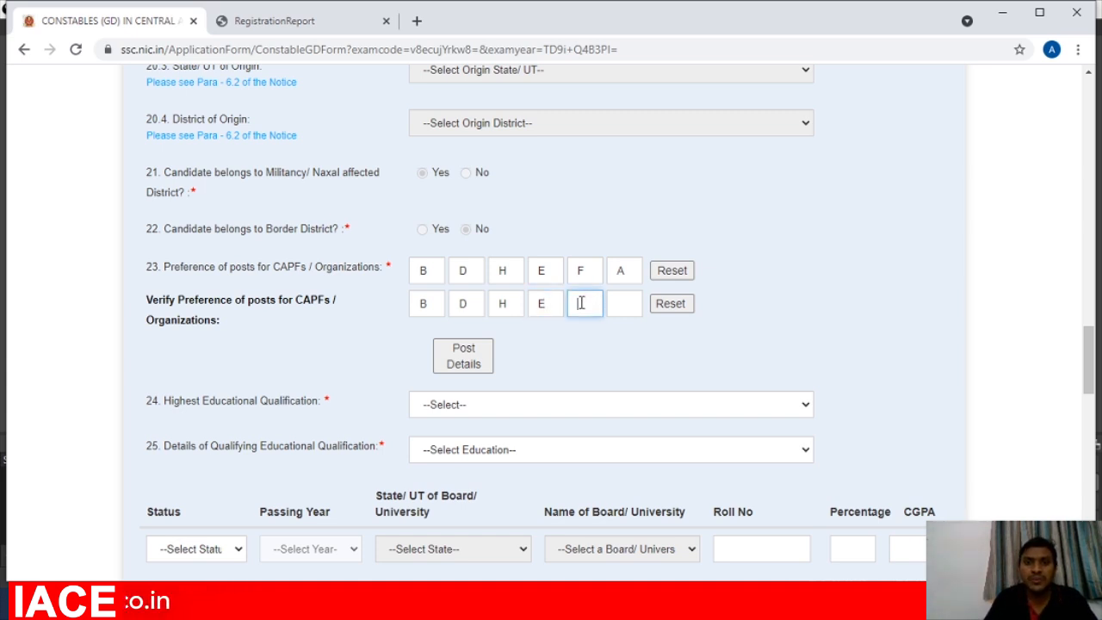
text(F)
click(631, 308)
text(A)
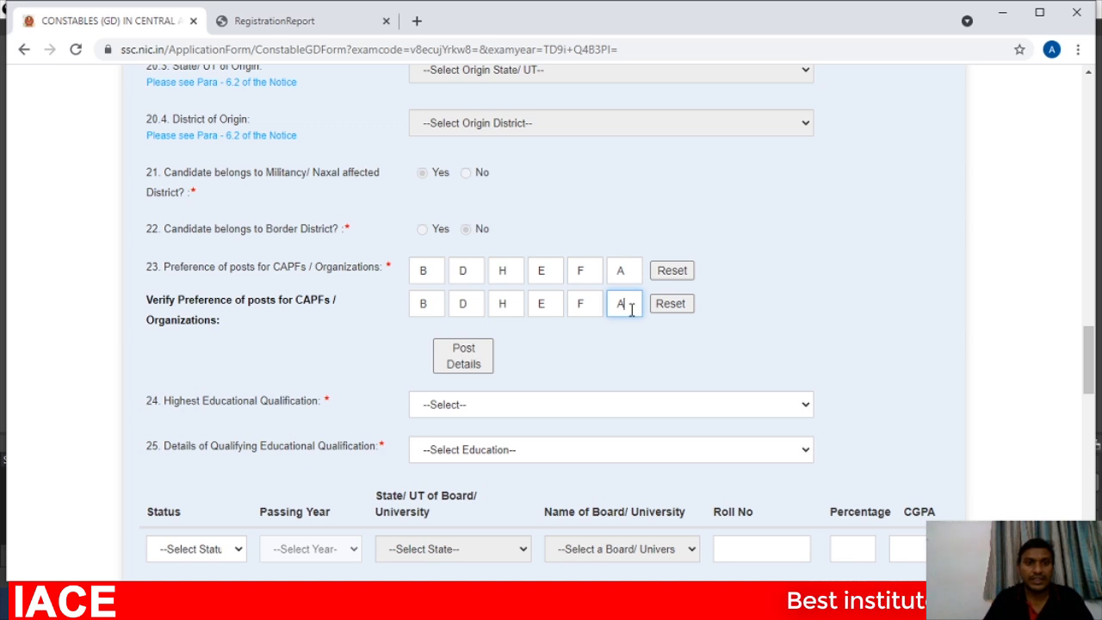
- Set the highest educational qualification to Others (35) and the qualifying educational qualification to 10th Standard
click(806, 405)
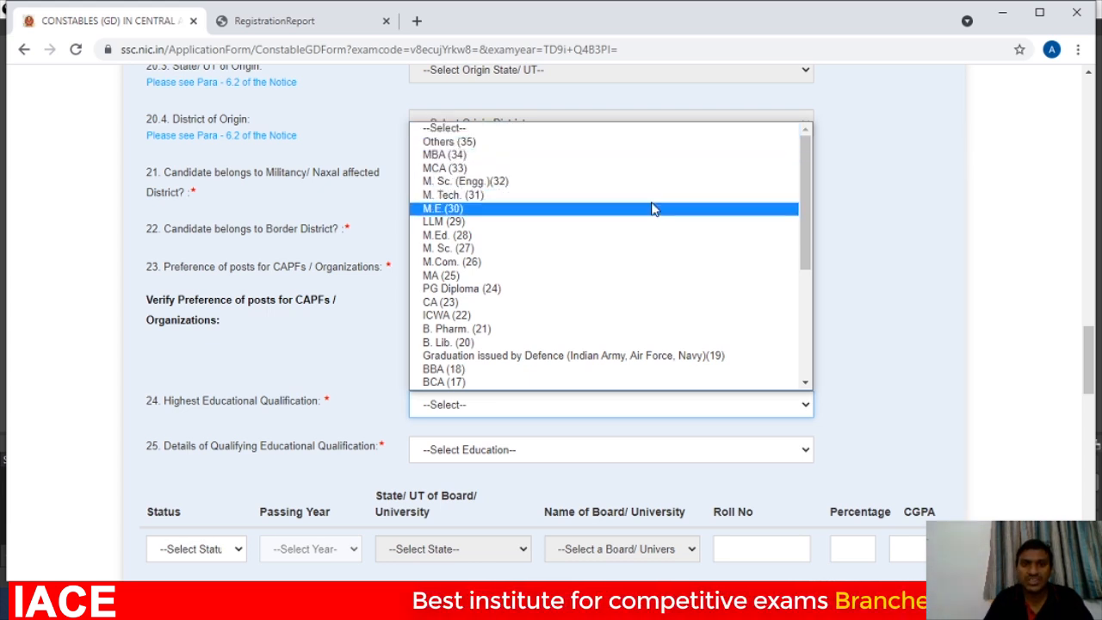
click(448, 142)
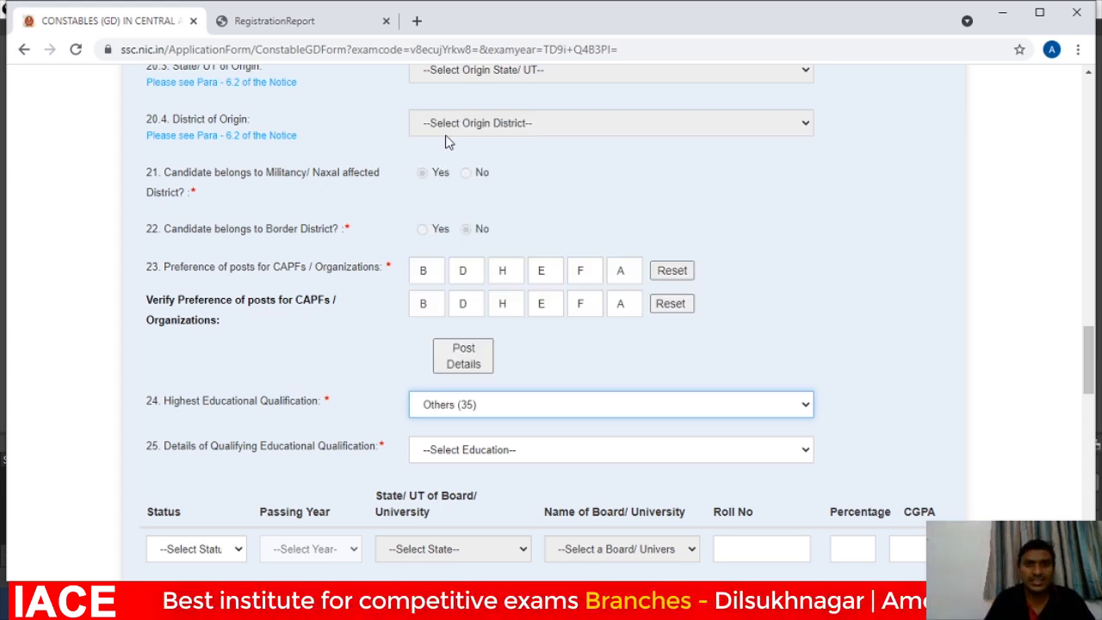
click(807, 454)
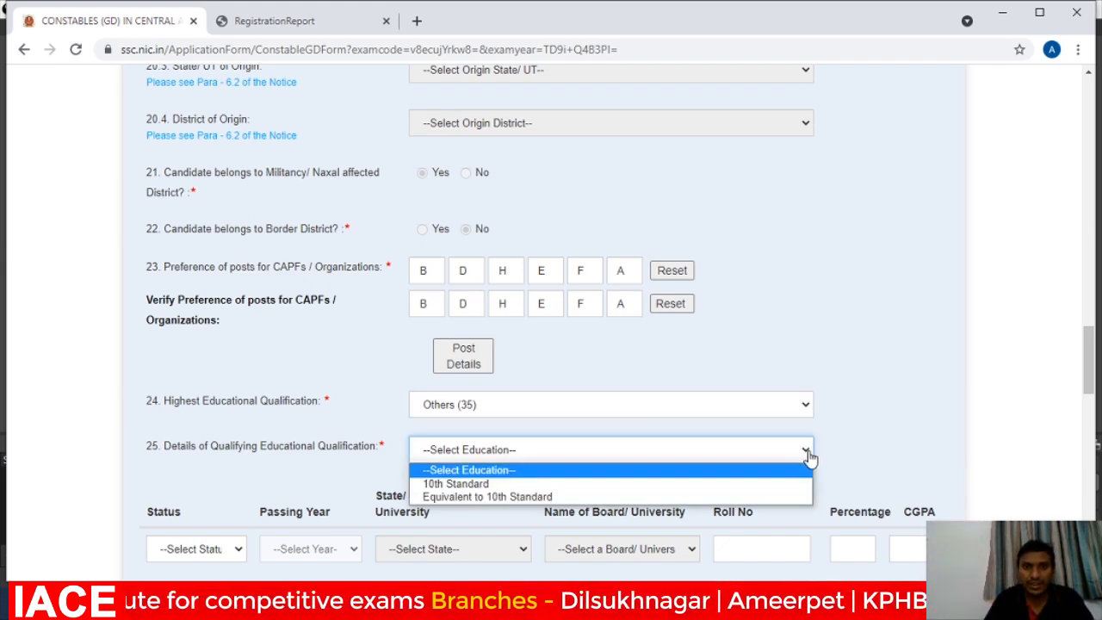
click(677, 484)
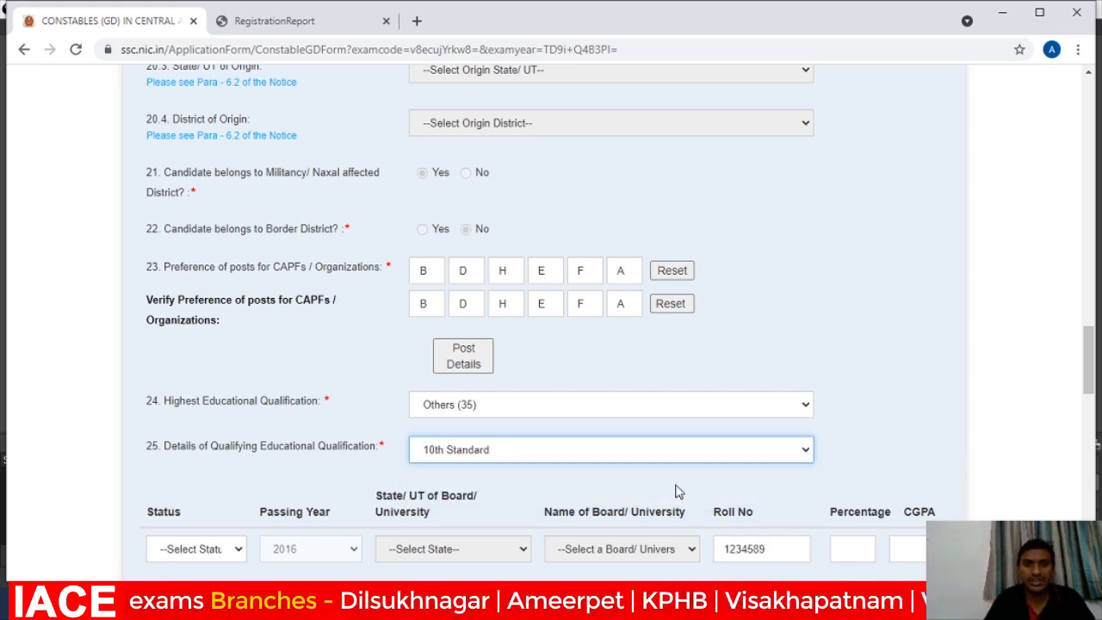
- Set the 10th Standard status to Passed with percentage 76.87, and answer Yes to making personal information available for job opportunities
scroll(550, 309, down, 3)
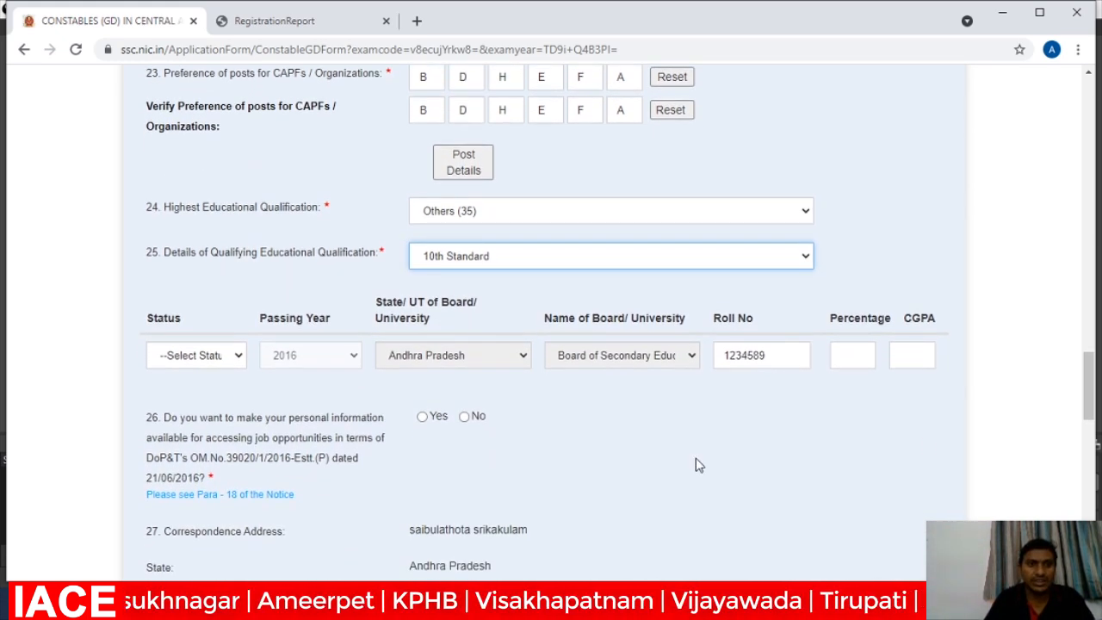
click(234, 357)
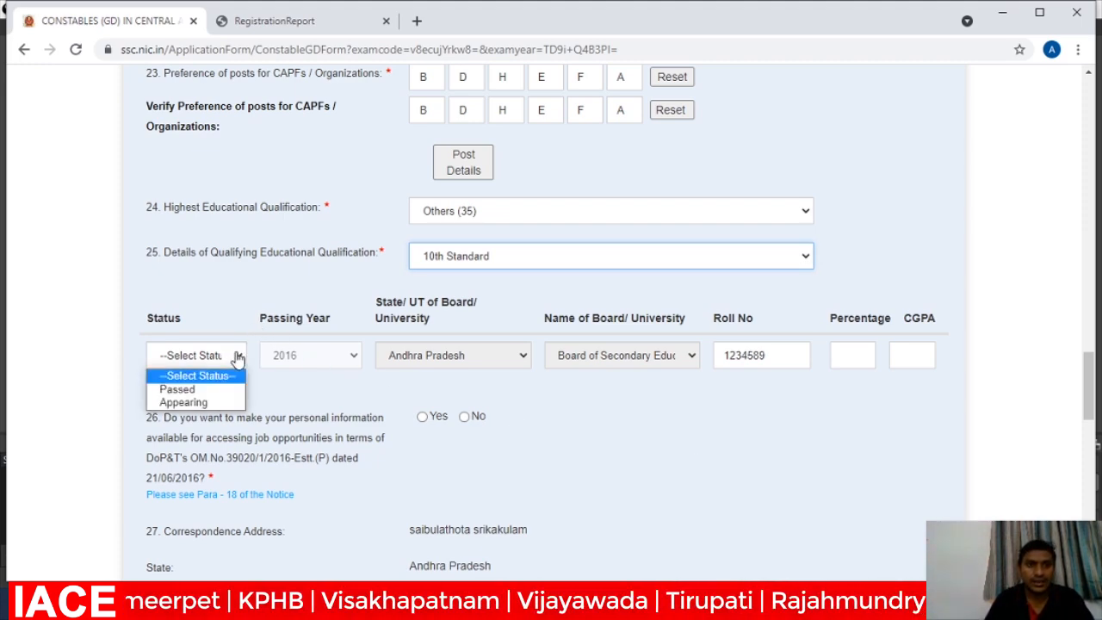
click(195, 388)
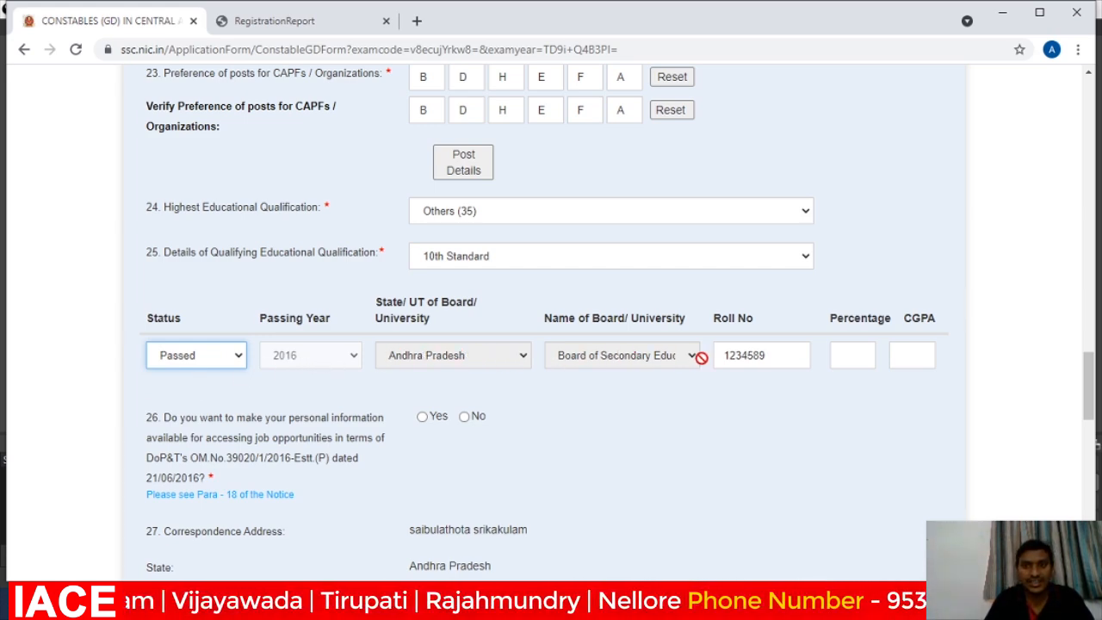
click(861, 356)
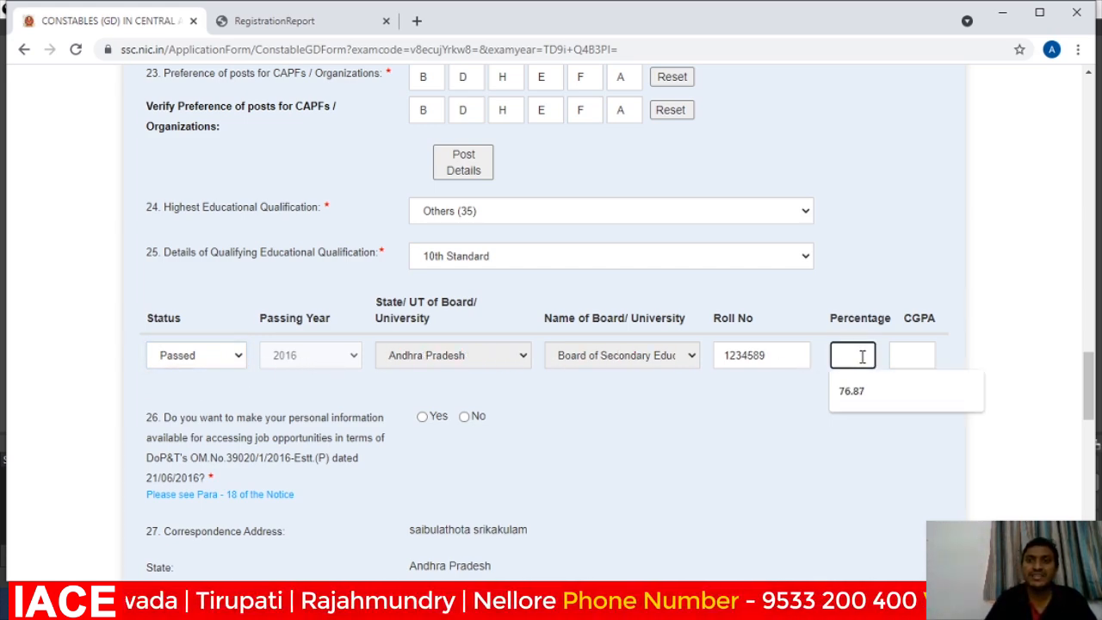
click(851, 391)
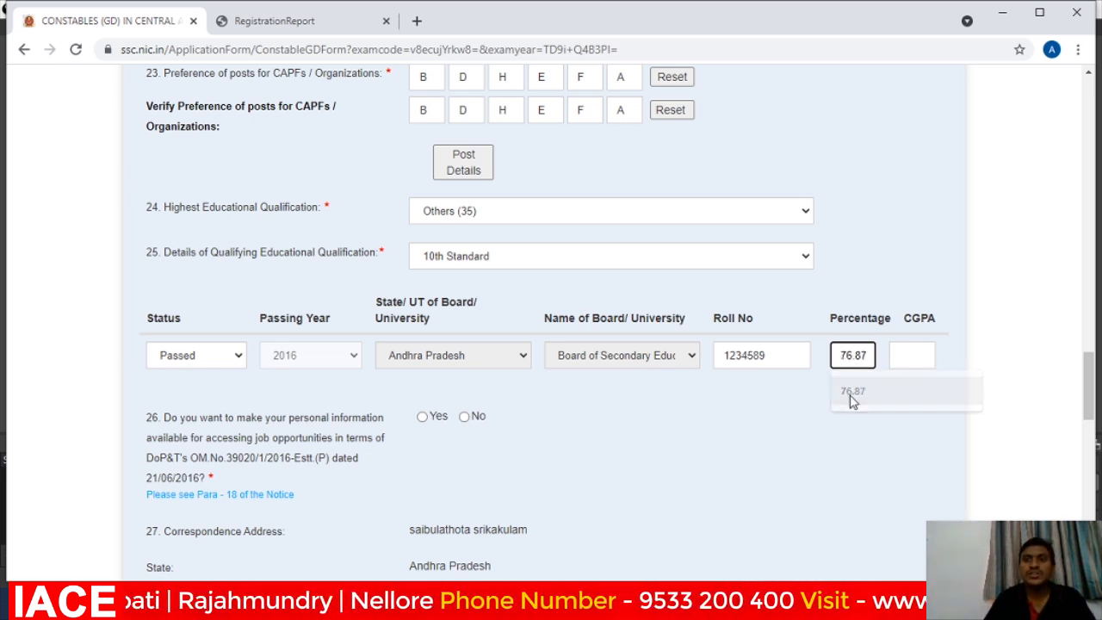
click(916, 366)
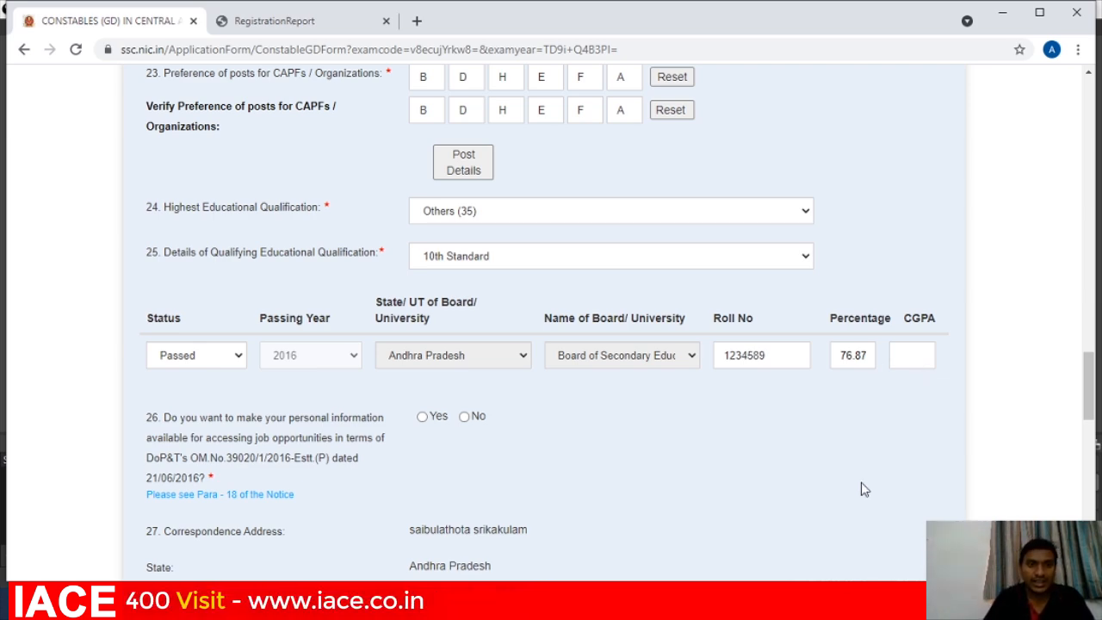
scroll(610, 418, down, 2)
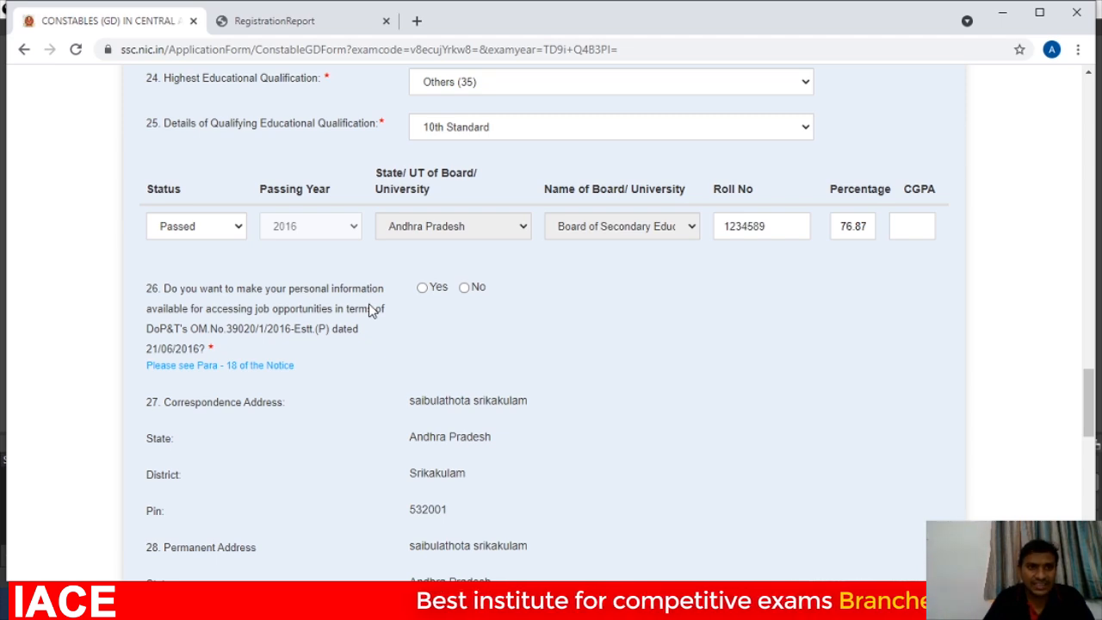
click(422, 287)
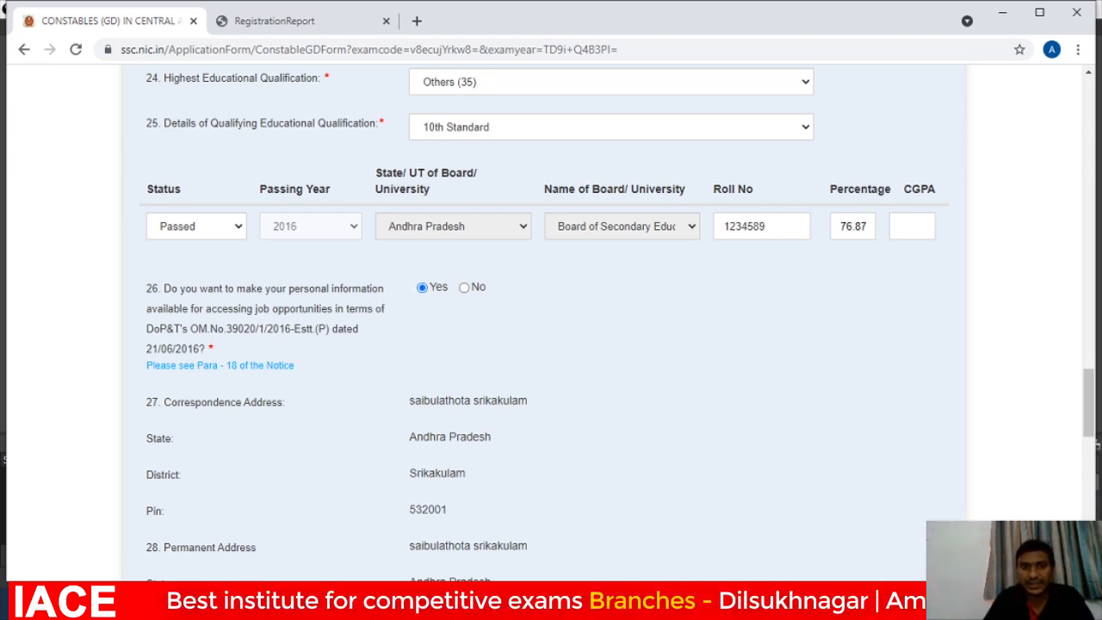
- Upload photo.jpg from the Downloads folder as the candidate's photograph
scroll(781, 393, down, 1)
scroll(551, 310, down, 4)
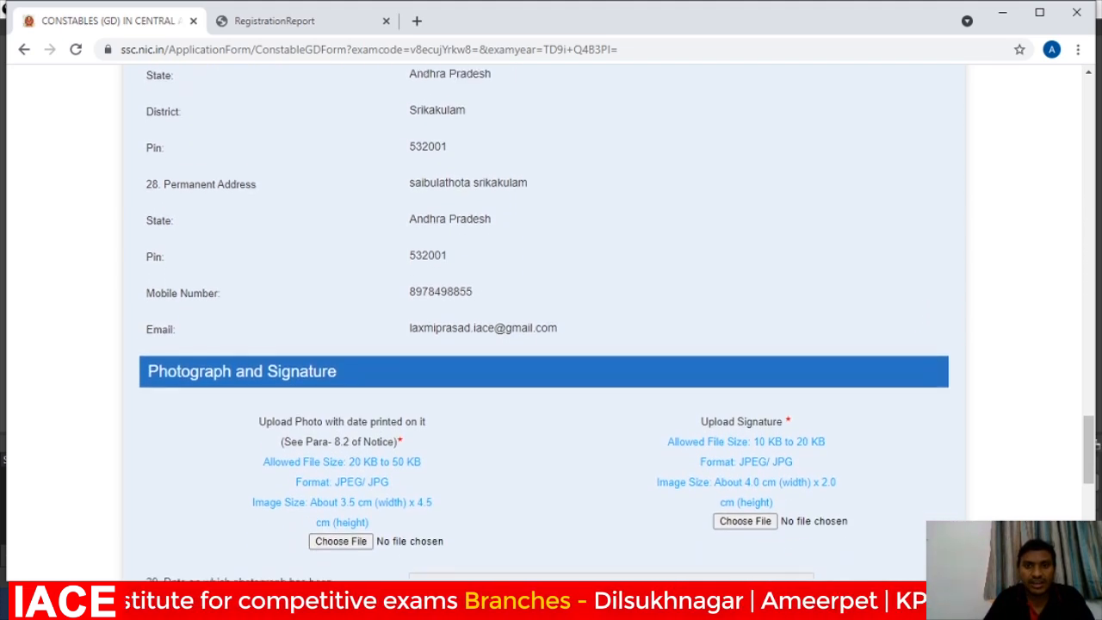
scroll(551, 310, down, 1)
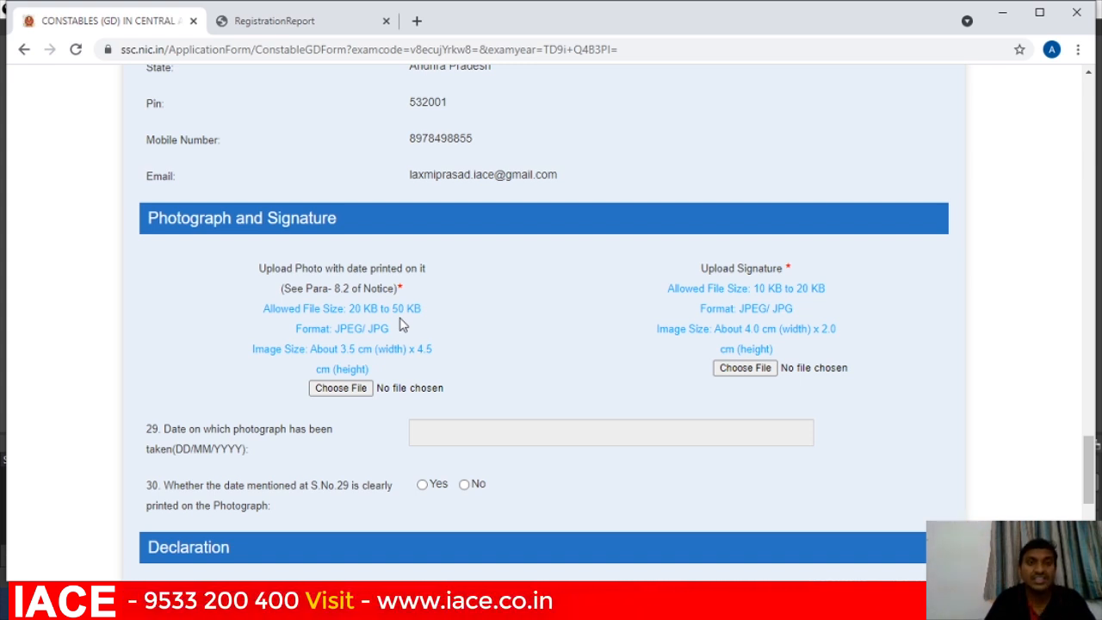
click(343, 390)
click(342, 390)
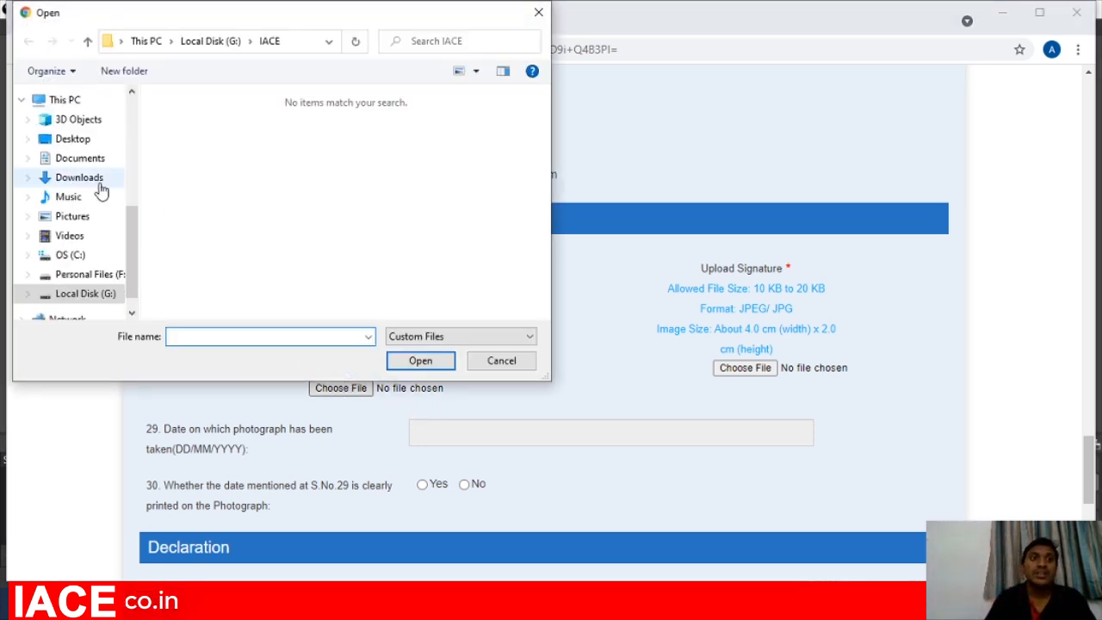
click(91, 179)
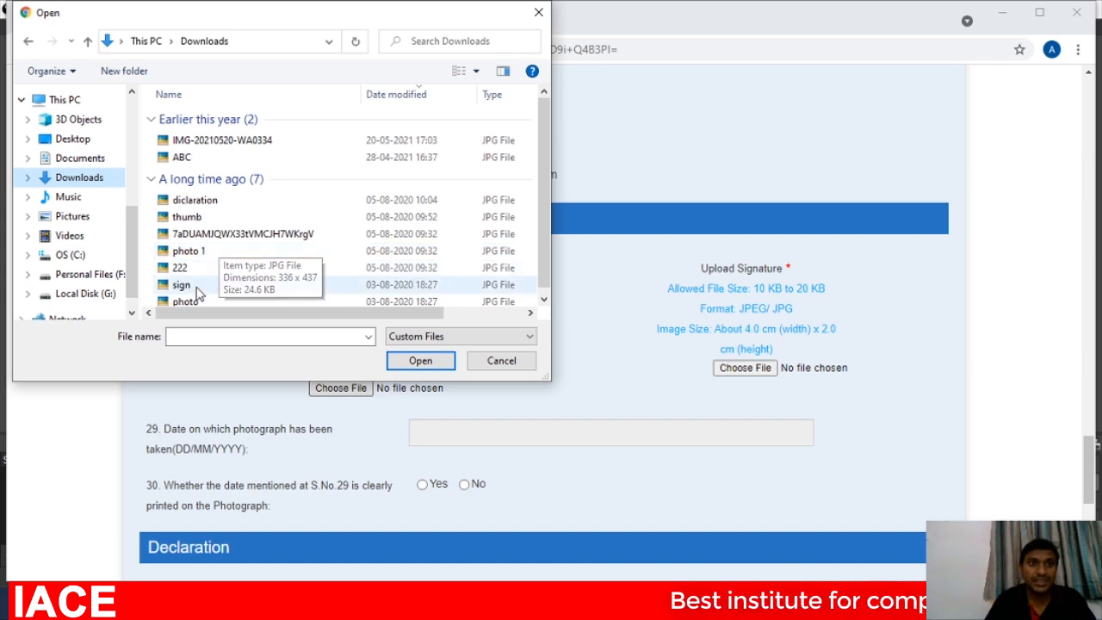
click(185, 302)
click(435, 365)
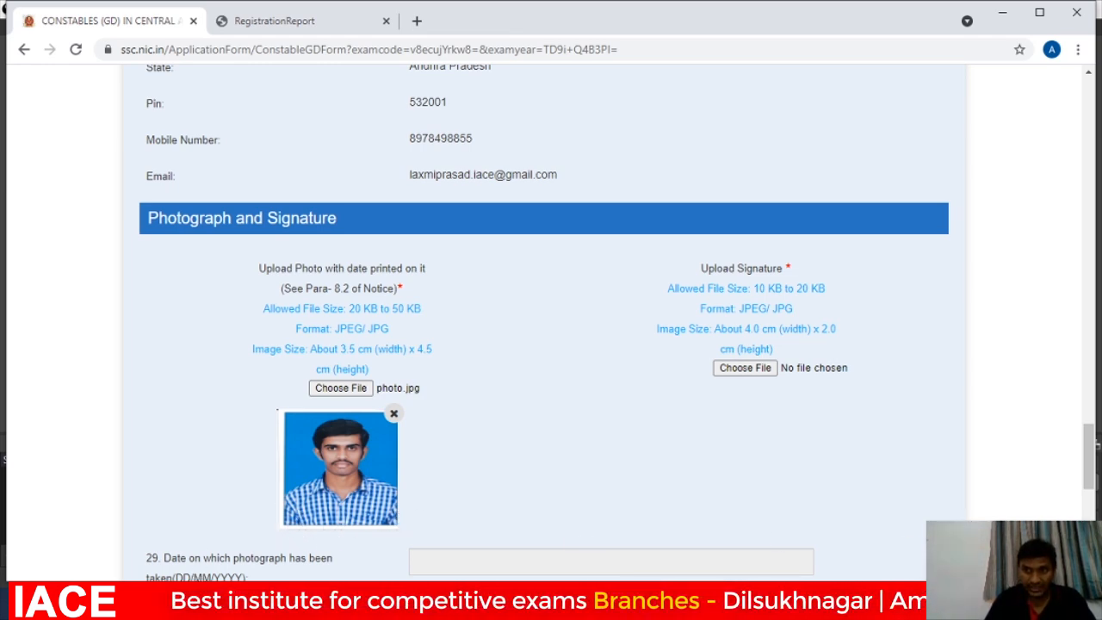
- Upload sign.jpg from the Downloads folder as the candidate's signature
scroll(551, 336, down, 2)
scroll(550, 335, down, 1)
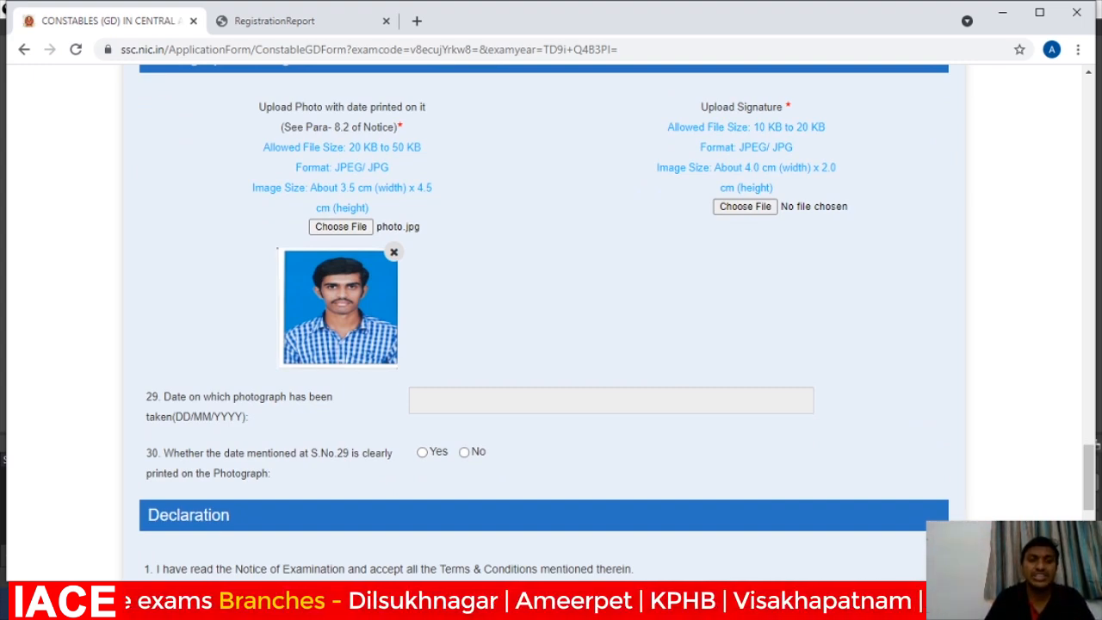
click(736, 209)
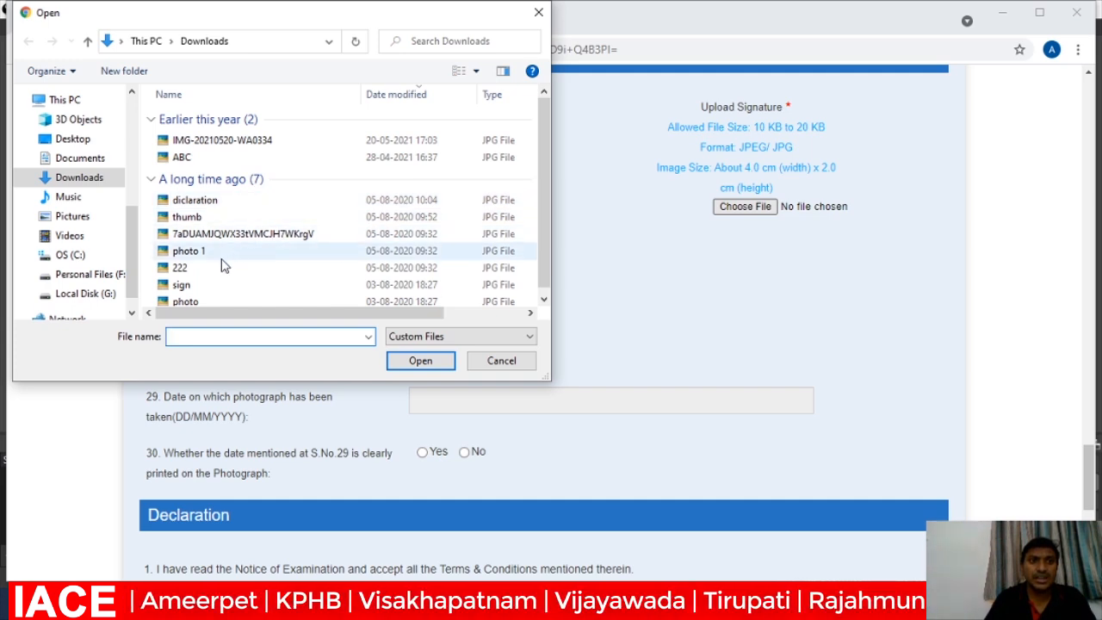
click(188, 285)
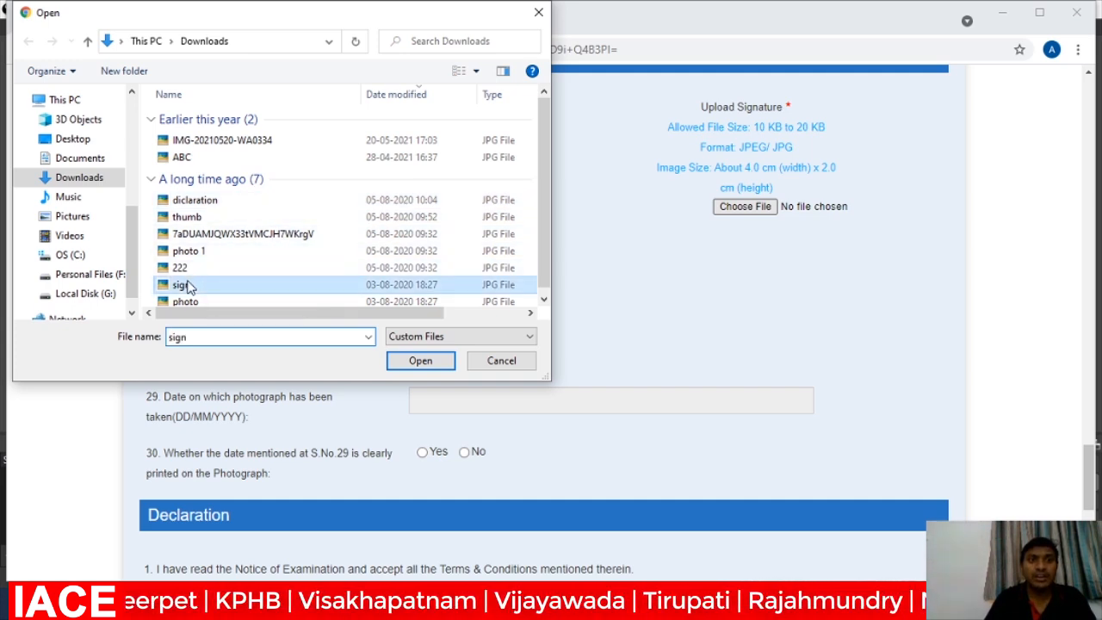
click(408, 362)
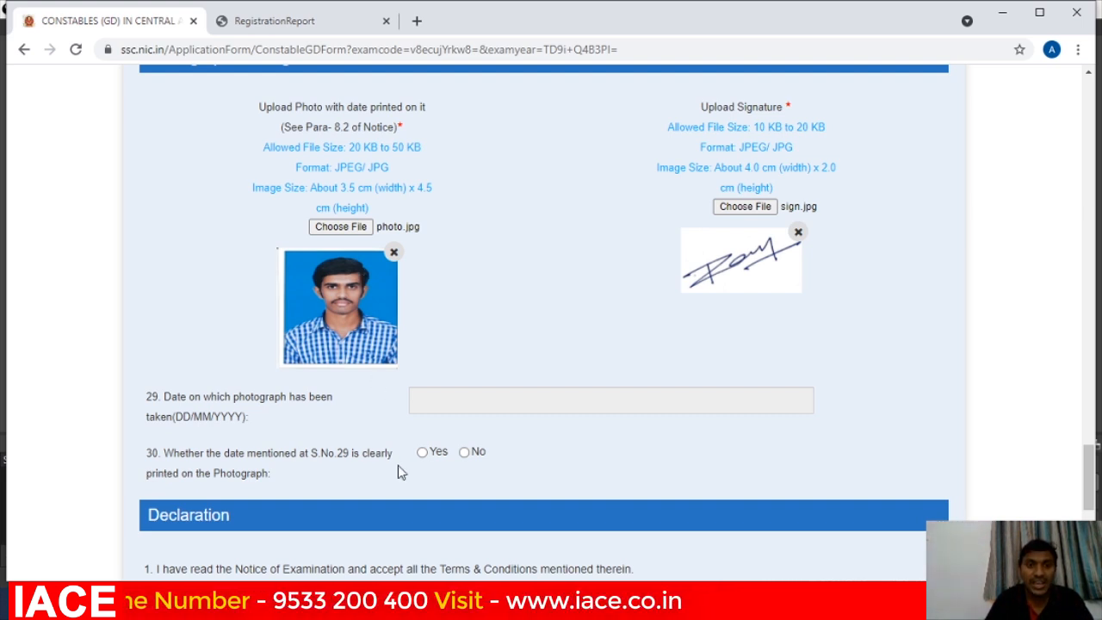
- Set the date on which the photograph was taken to 01/07/2021 and answer Yes to the date being clearly printed on it
click(430, 408)
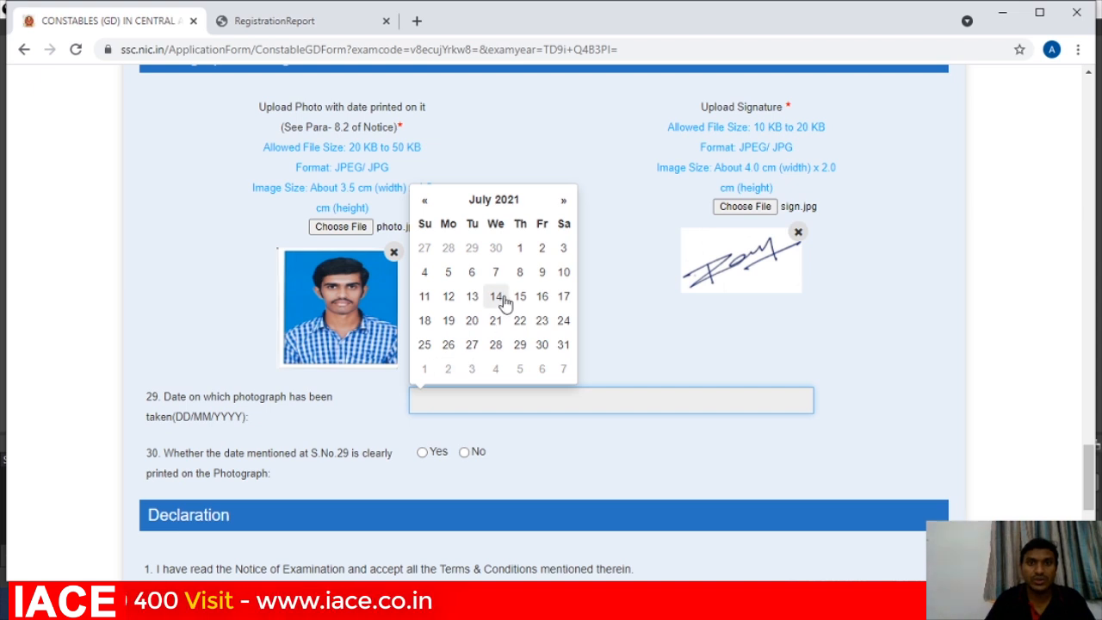
click(520, 249)
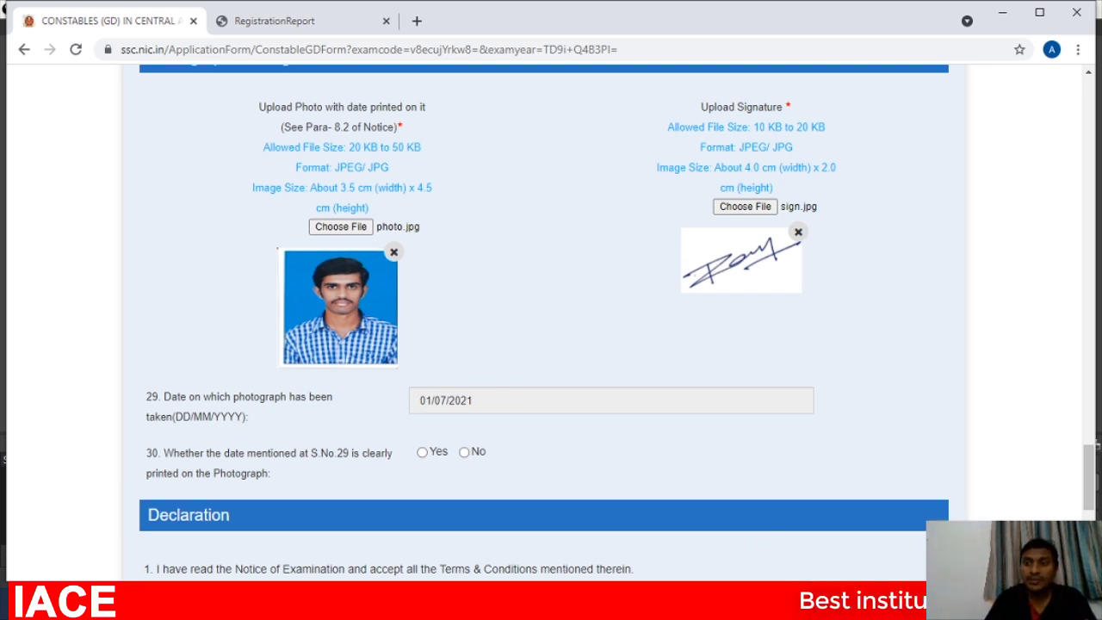
scroll(551, 345, down, 5)
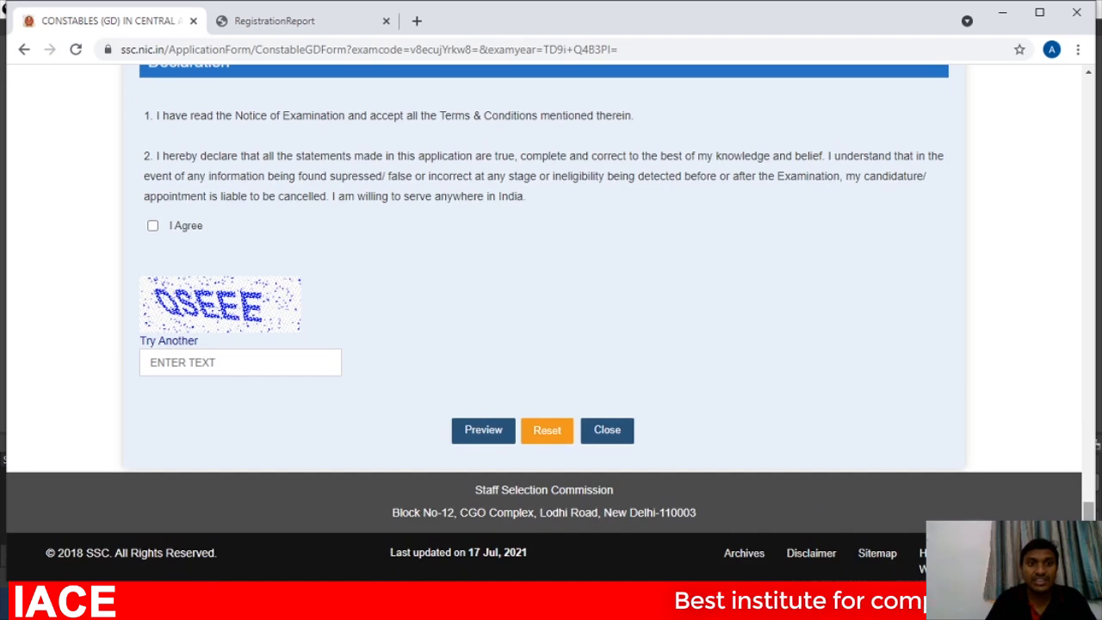
click(1089, 74)
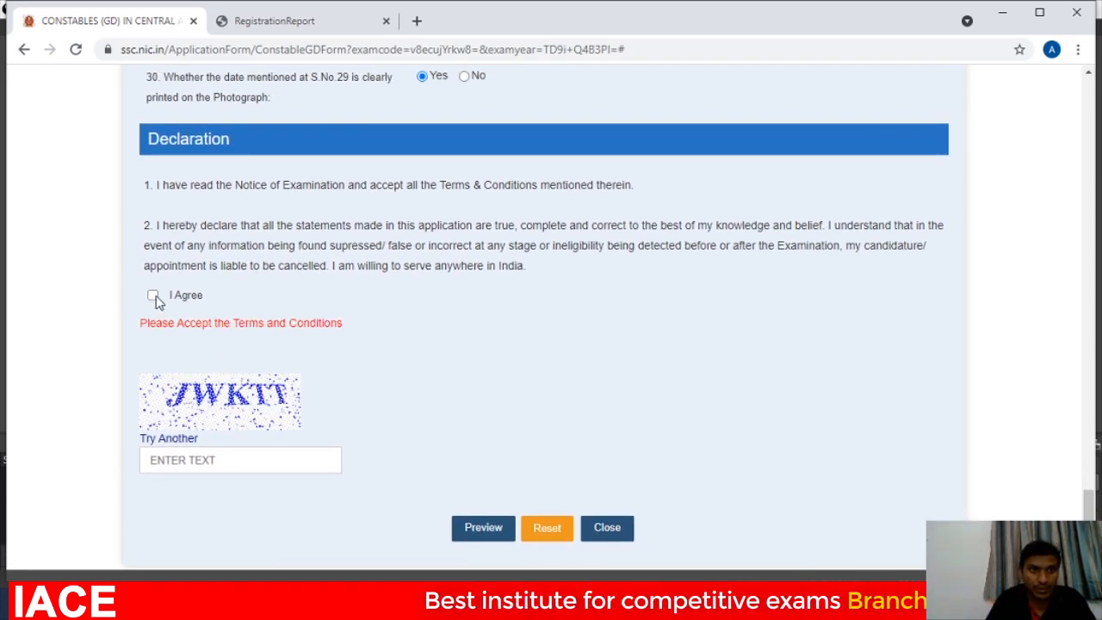
- Agree to the declaration and enter the captcha text shown in the image
click(156, 295)
click(224, 444)
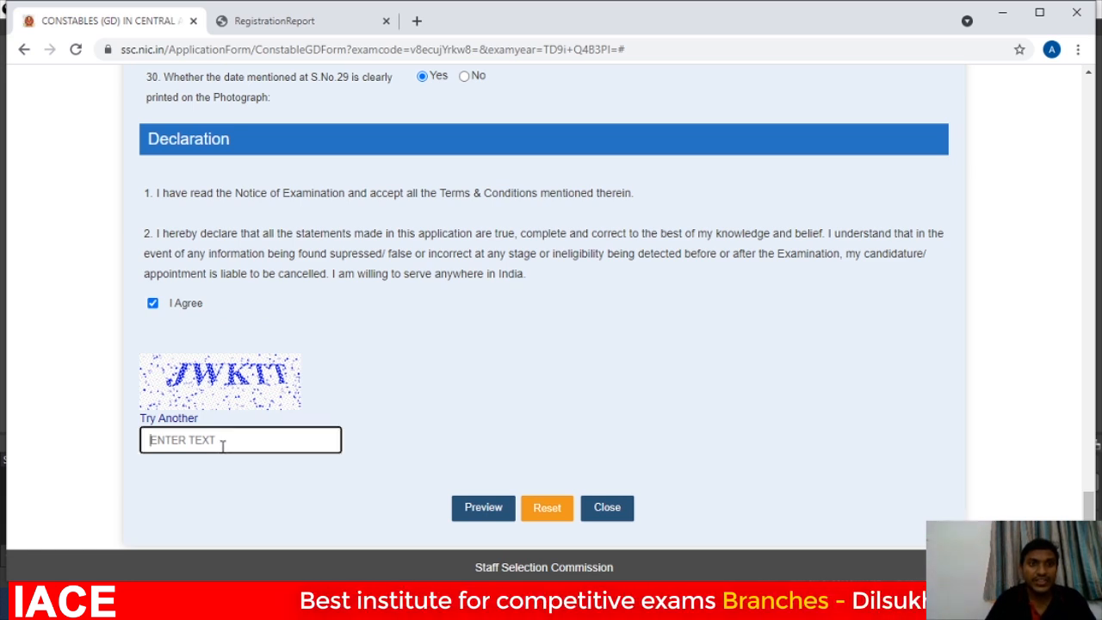
text(JW)
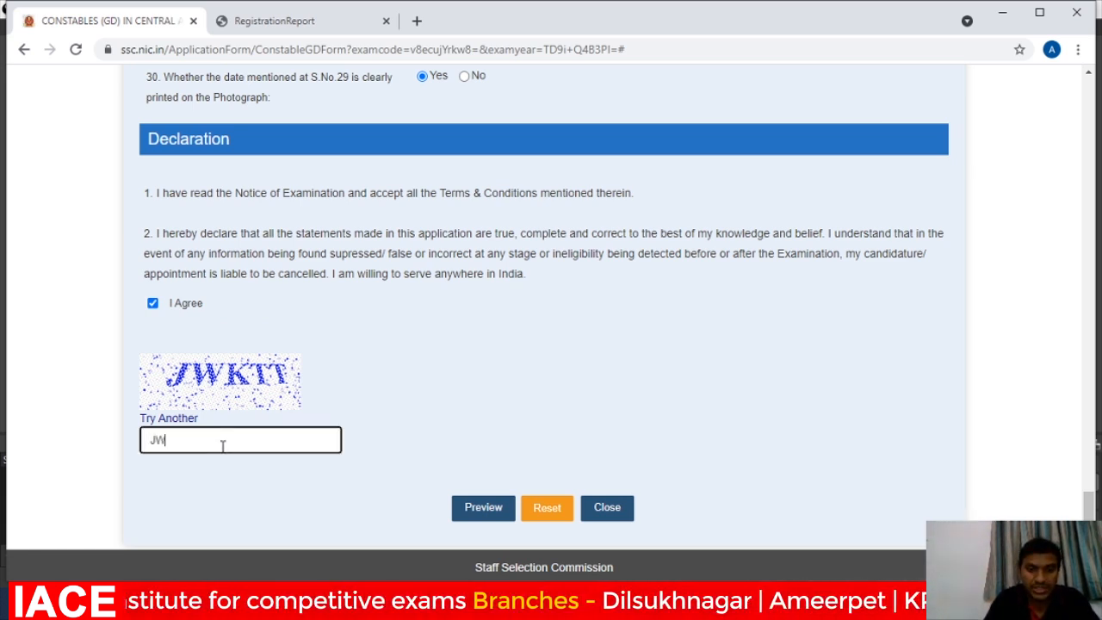
text(KTT)
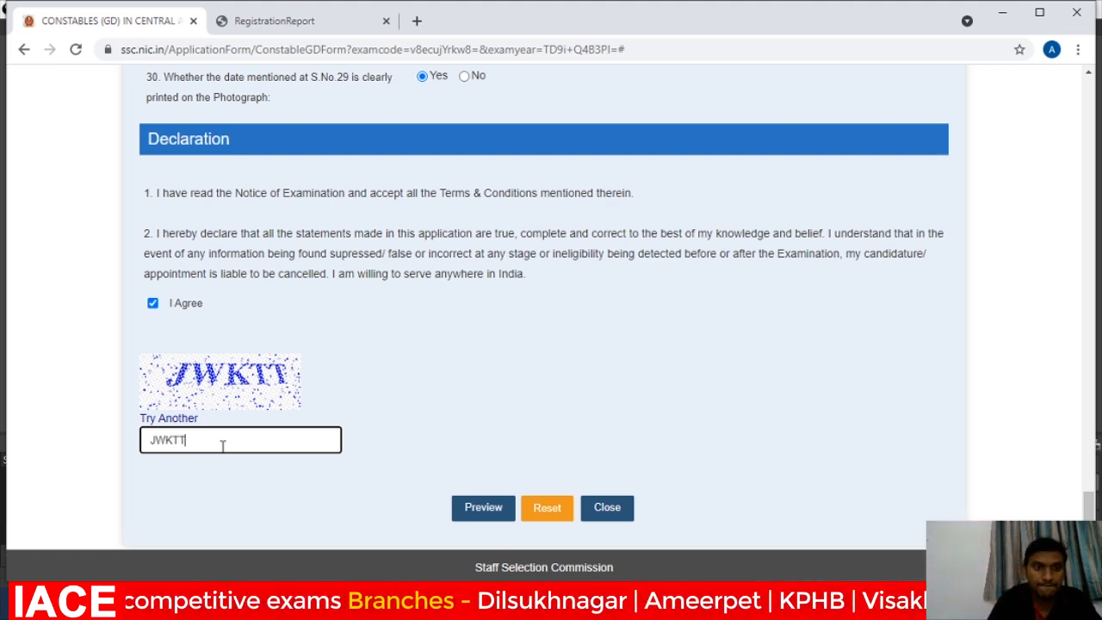
- Preview the completed application form and check all entered details through to the photograph and signature
click(482, 507)
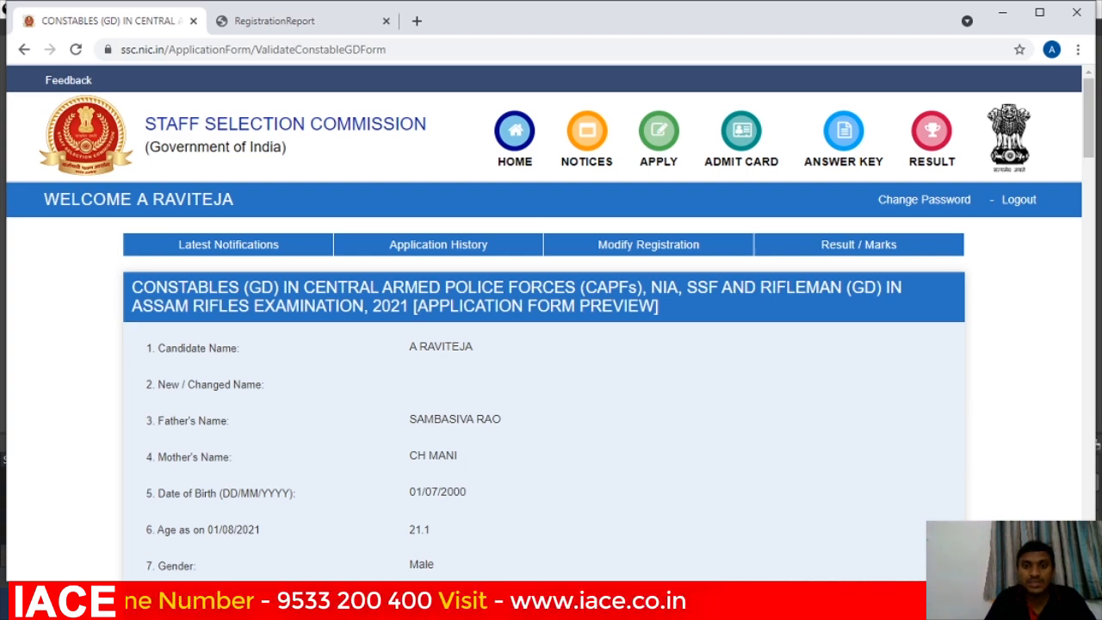
scroll(550, 345, down, 3)
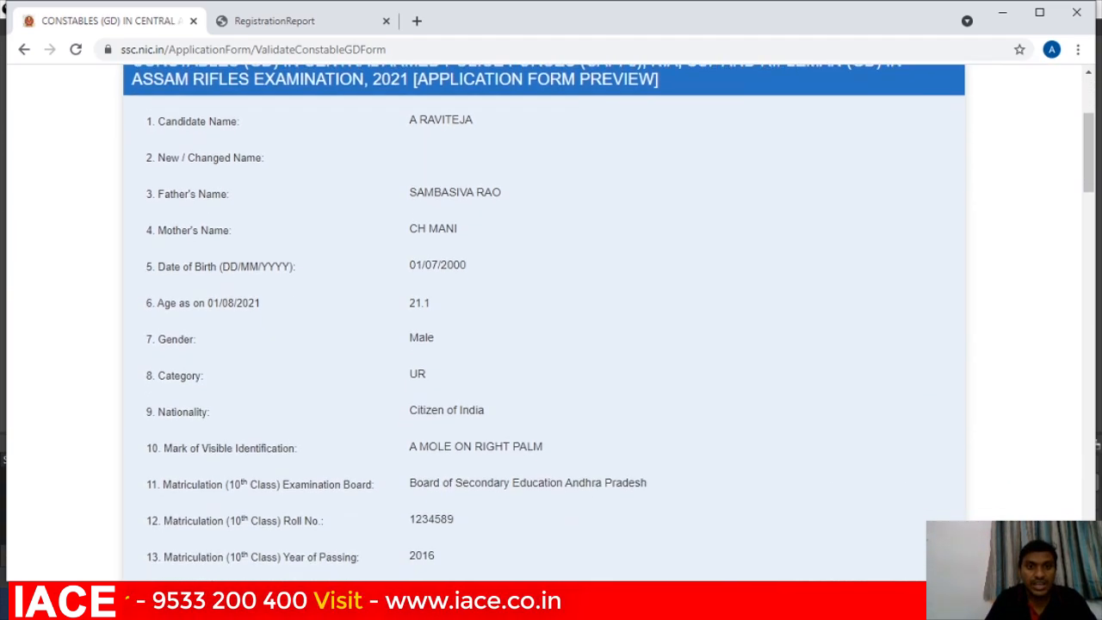
scroll(551, 344, down, 4)
scroll(550, 344, down, 12)
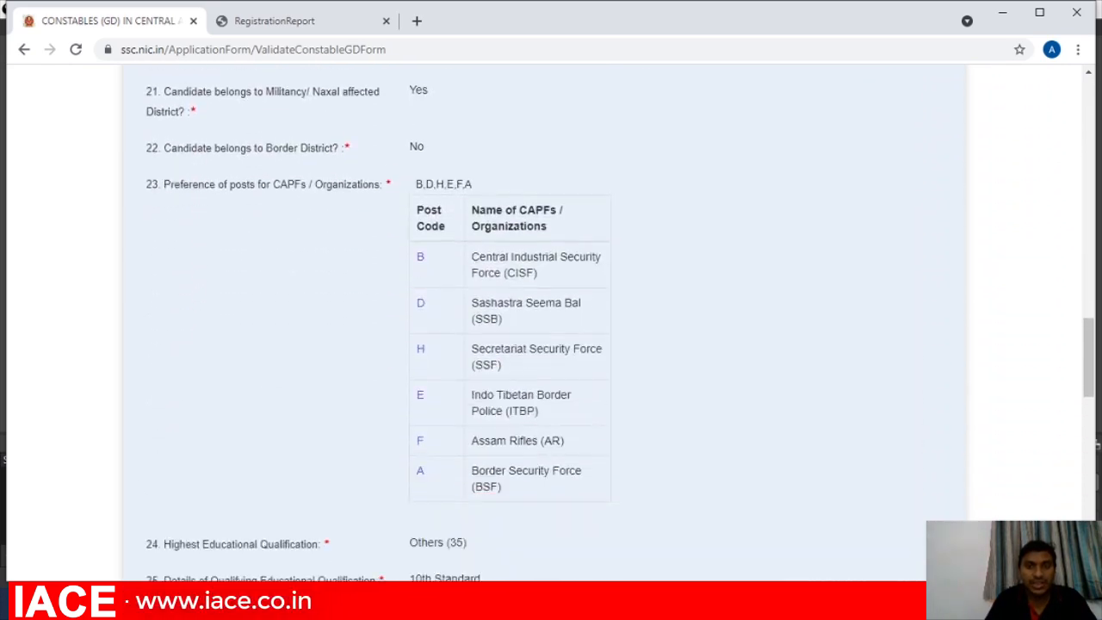
scroll(551, 344, down, 7)
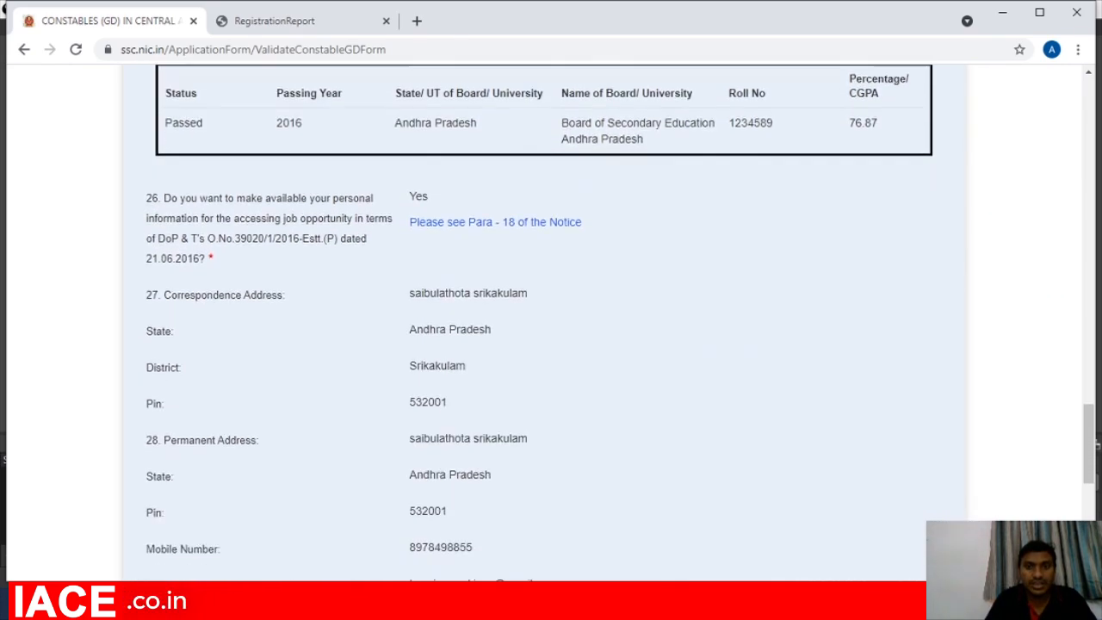
scroll(551, 344, down, 6)
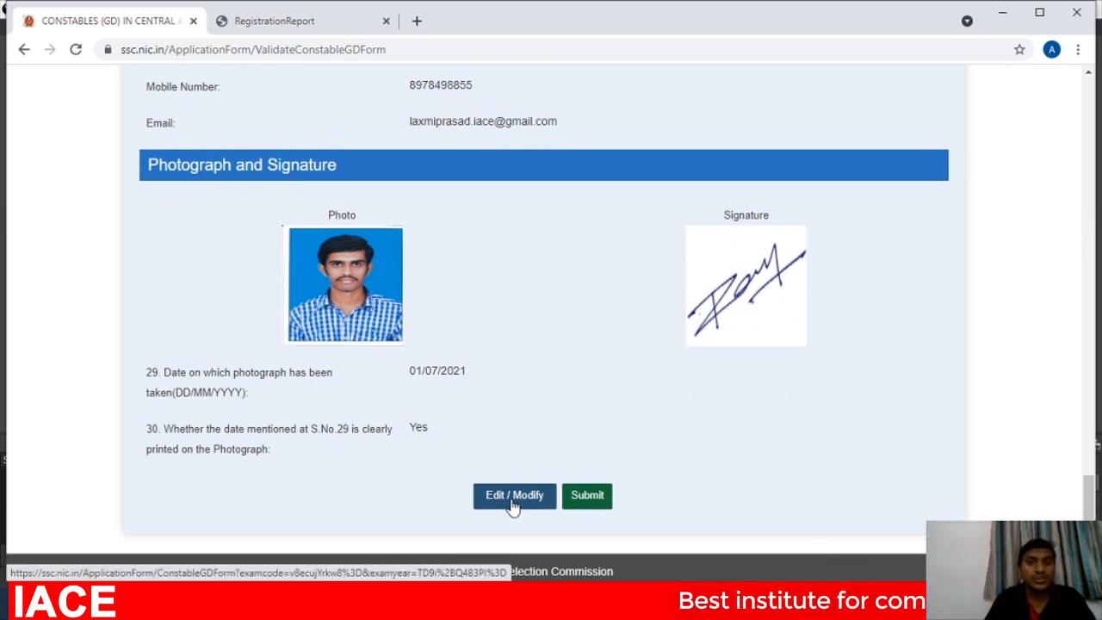
- Submit the previewed application form and accept the final submission
click(585, 496)
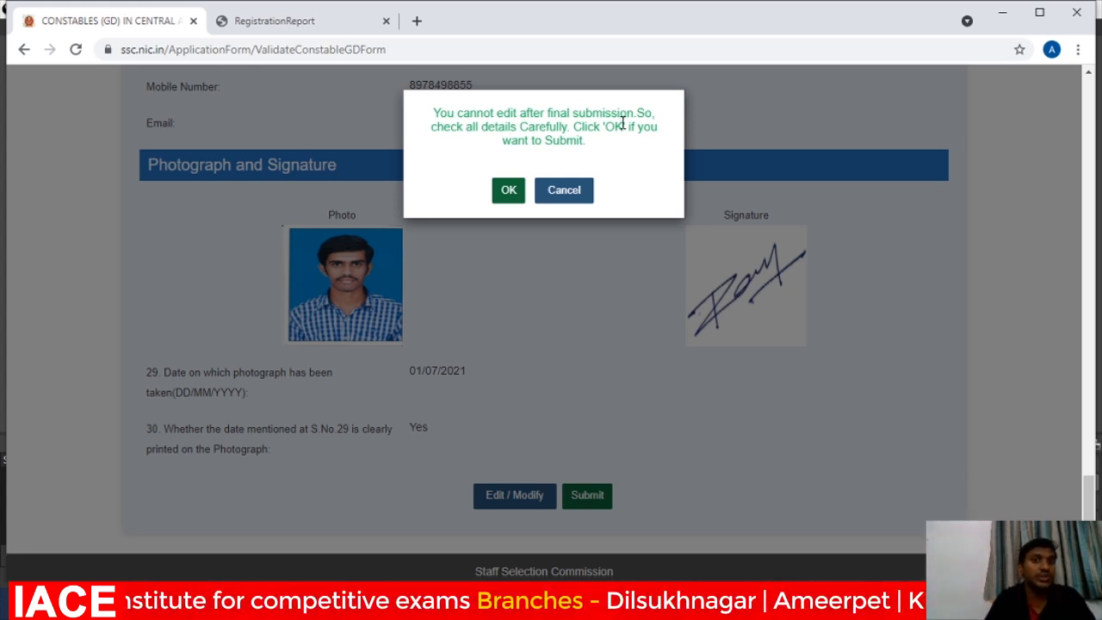
click(508, 191)
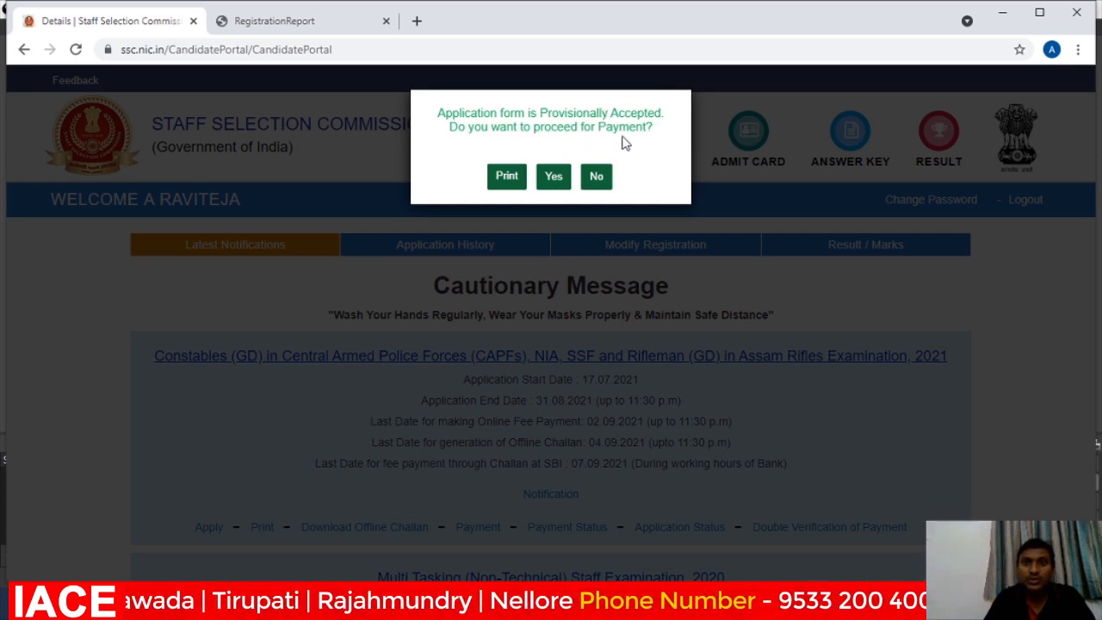
- Proceed to payment for the submitted application and submit the fee payment in Online mode
click(506, 181)
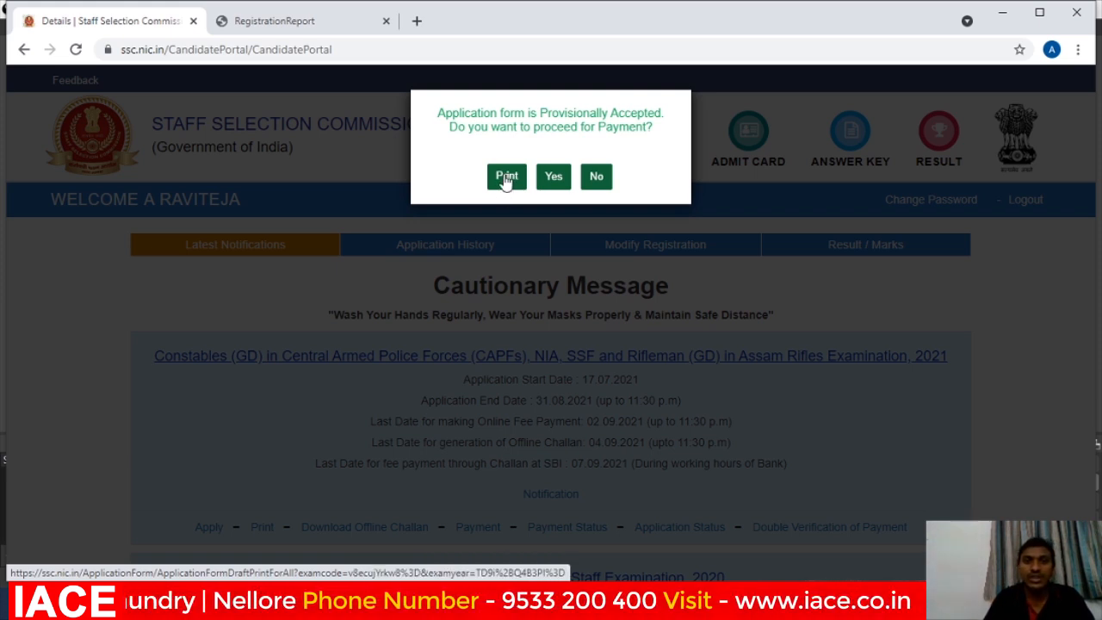
click(555, 178)
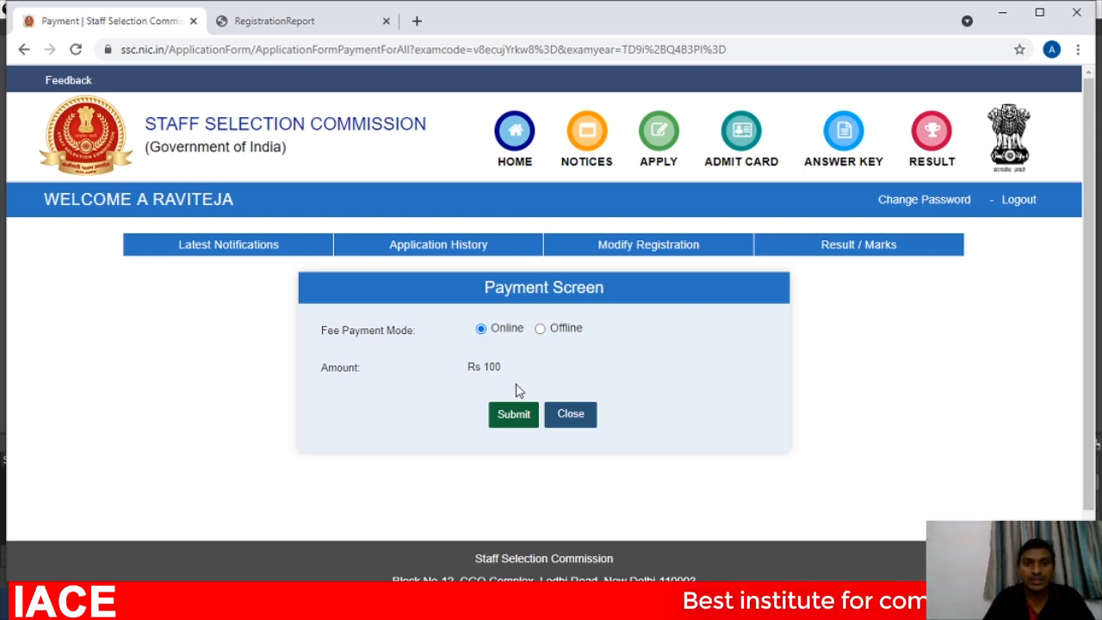
click(512, 418)
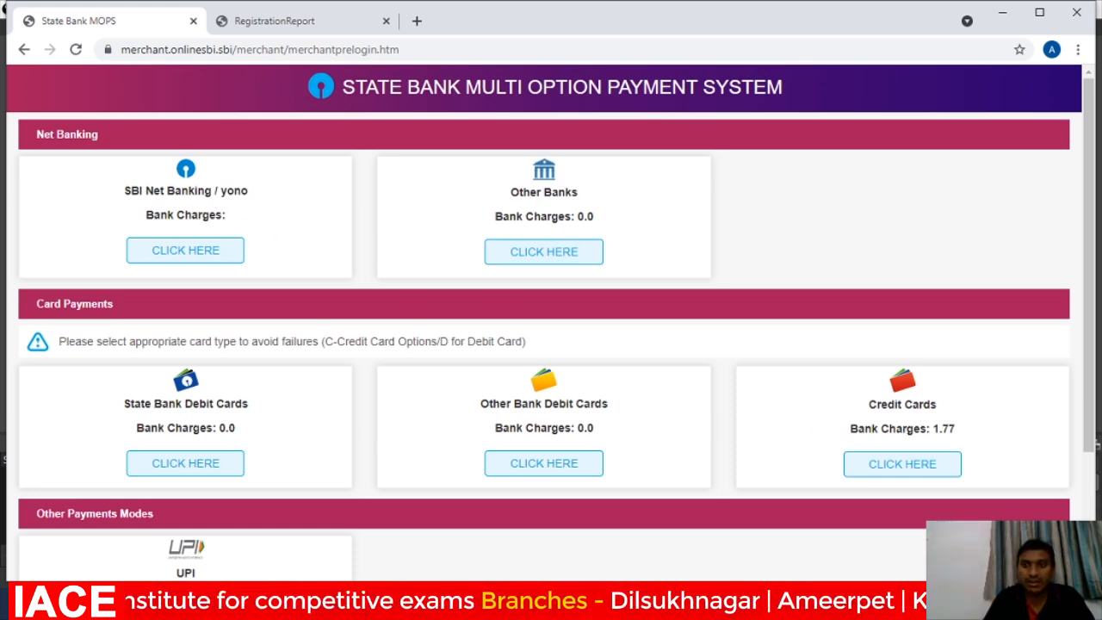
- Choose Other Bank Debit Cards as the payment method and confirm the payment details through to the card entry form
scroll(550, 344, down, 2)
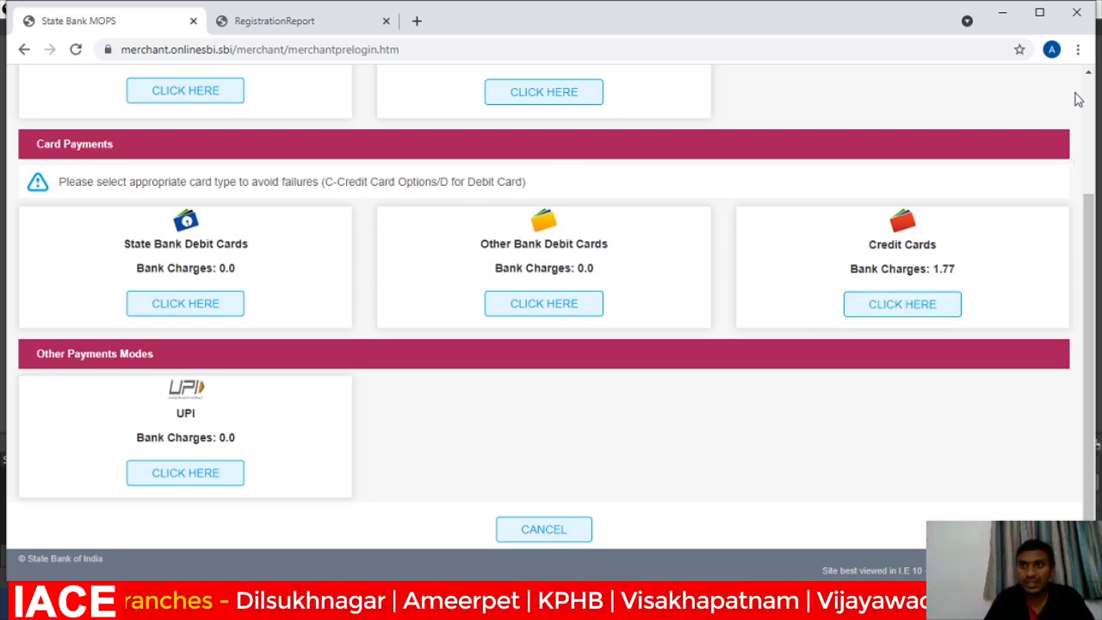
scroll(1091, 79, up, 2)
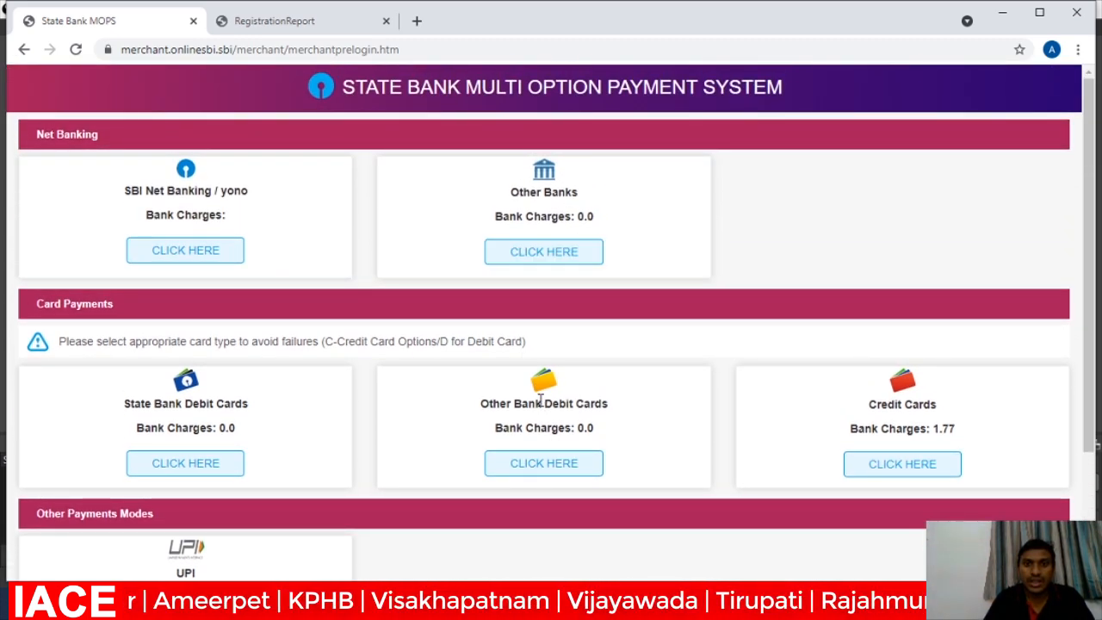
click(537, 464)
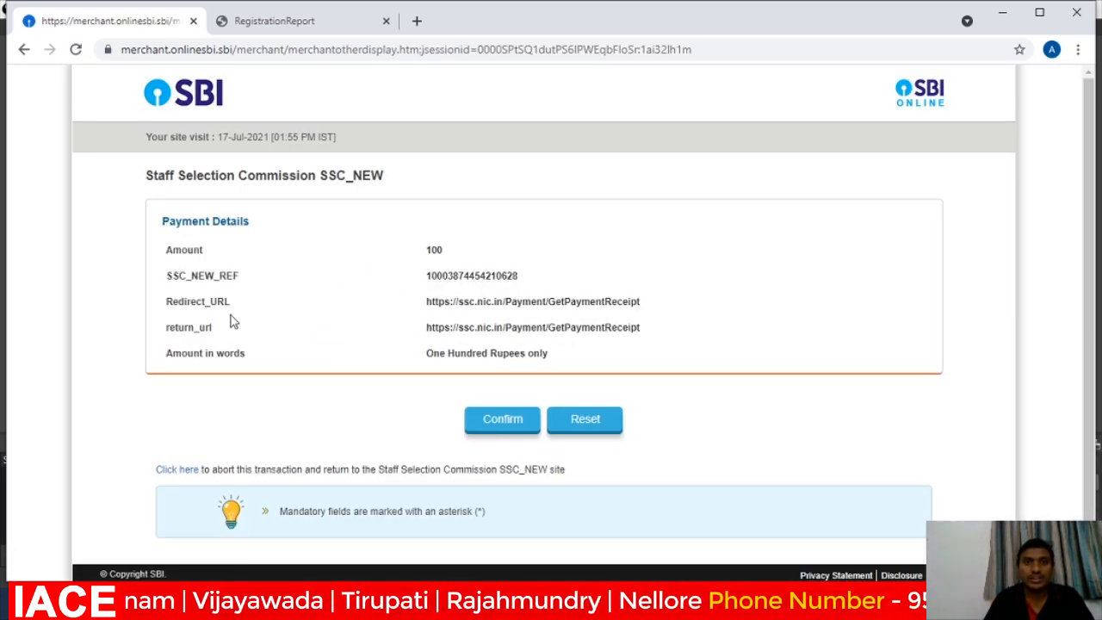
click(497, 420)
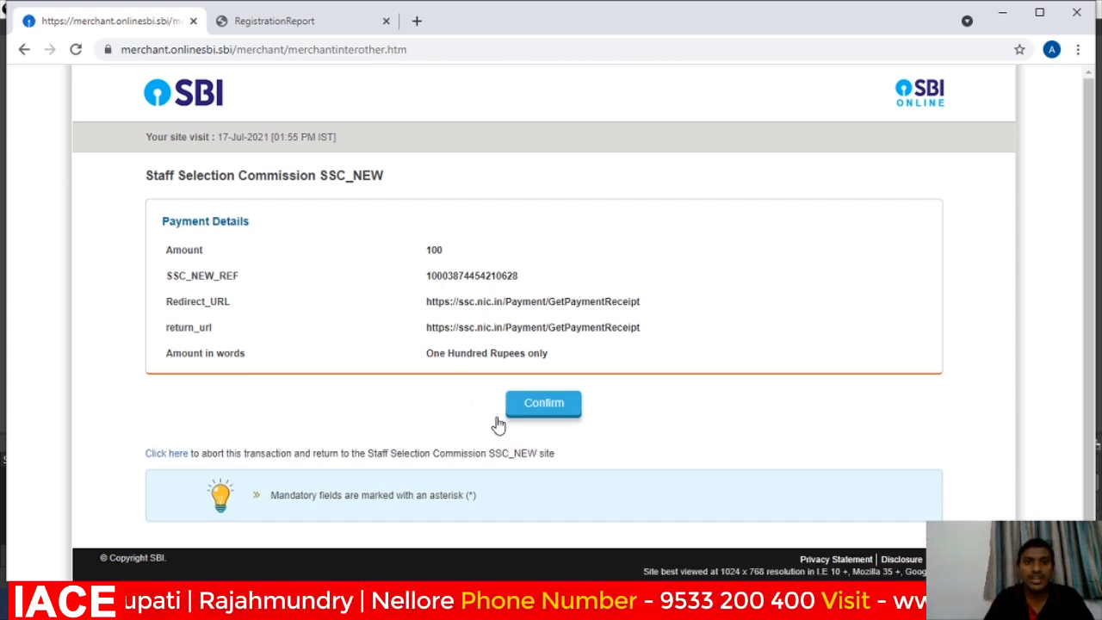
click(559, 405)
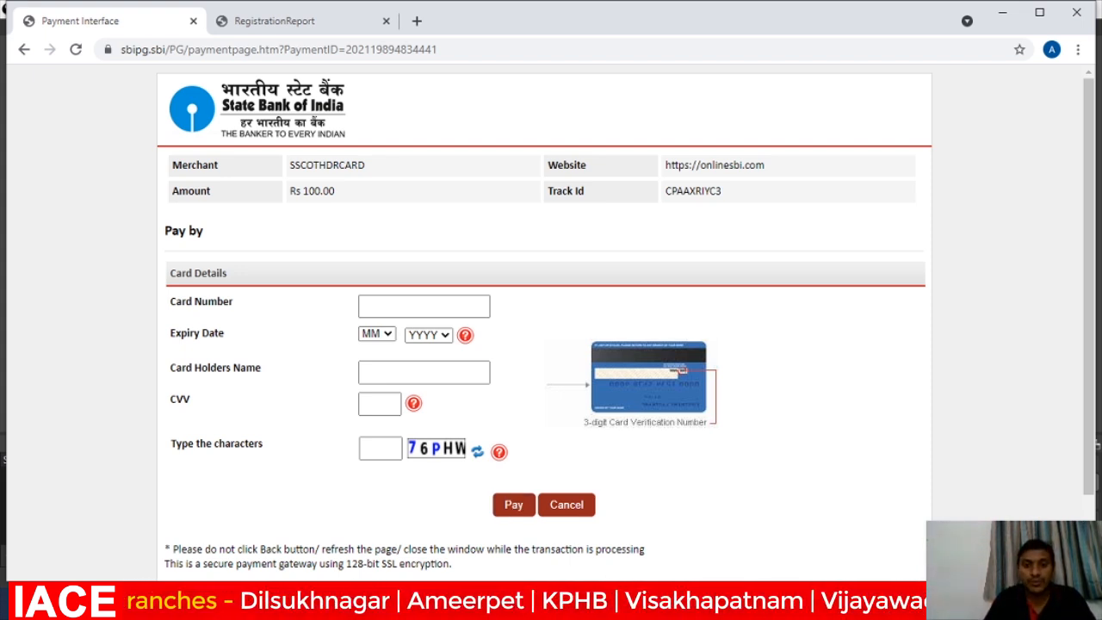
mouse_move(573, 604)
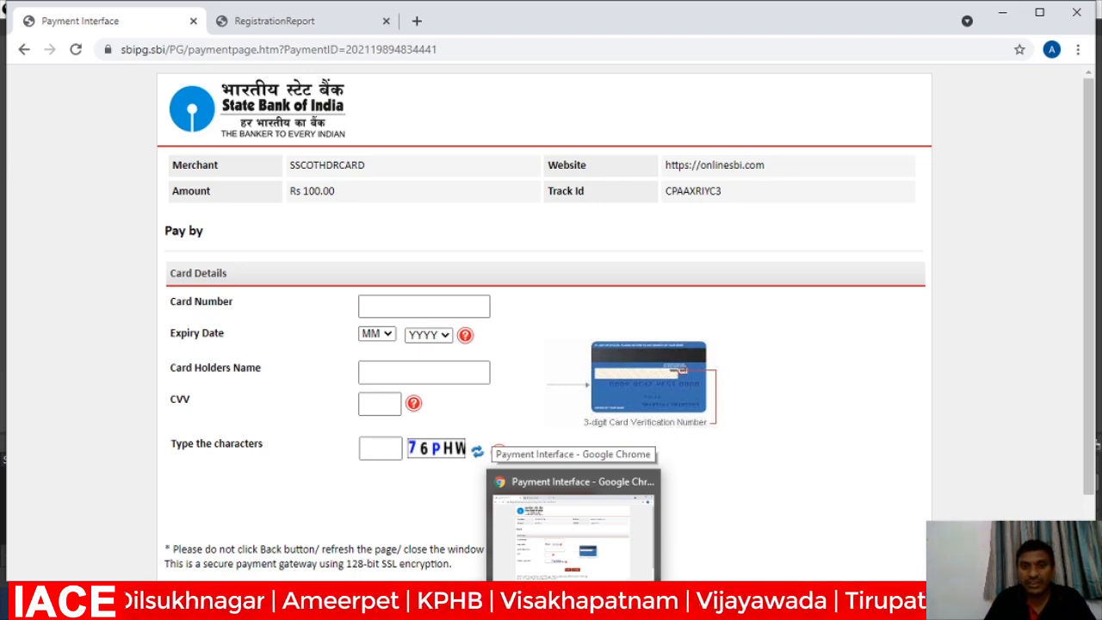